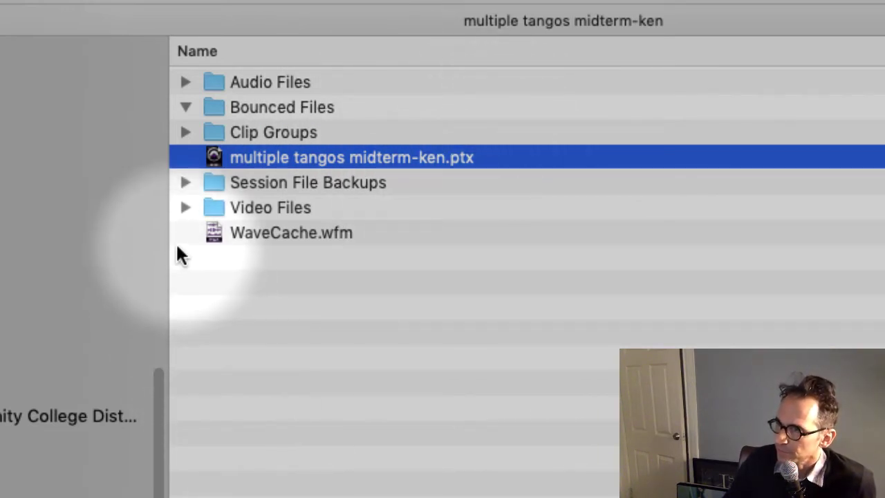
Step: Move MULTIPLE TANGOS-PRE MIX.mp4 from the VIDEO FILES folder in _ MULTIPLE TANGOS SFX _ into the midterm session's Video Files folder
click(185, 208)
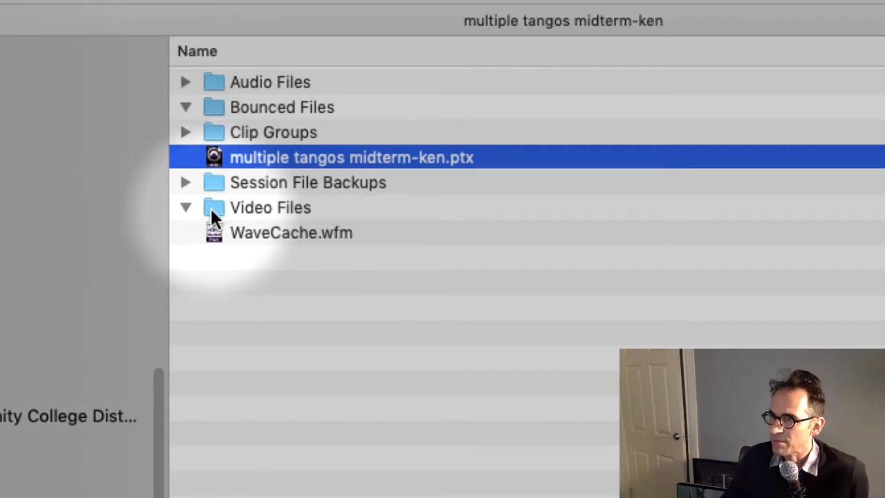
click(213, 211)
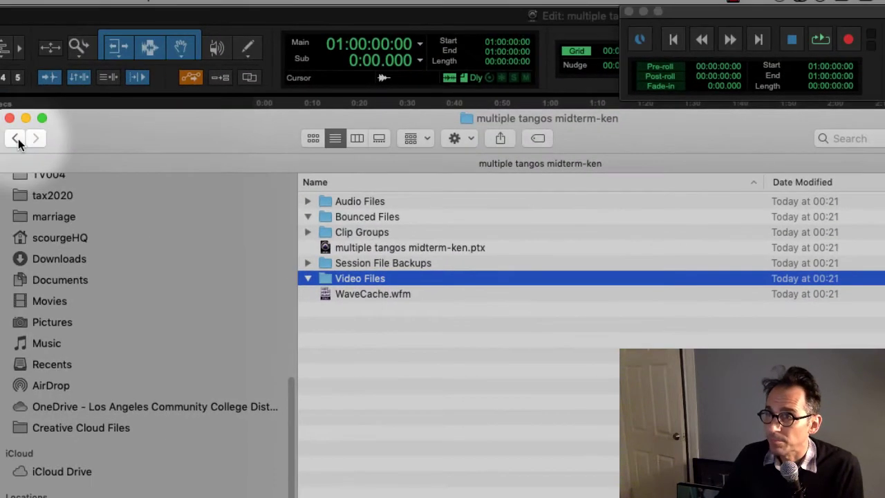
click(16, 138)
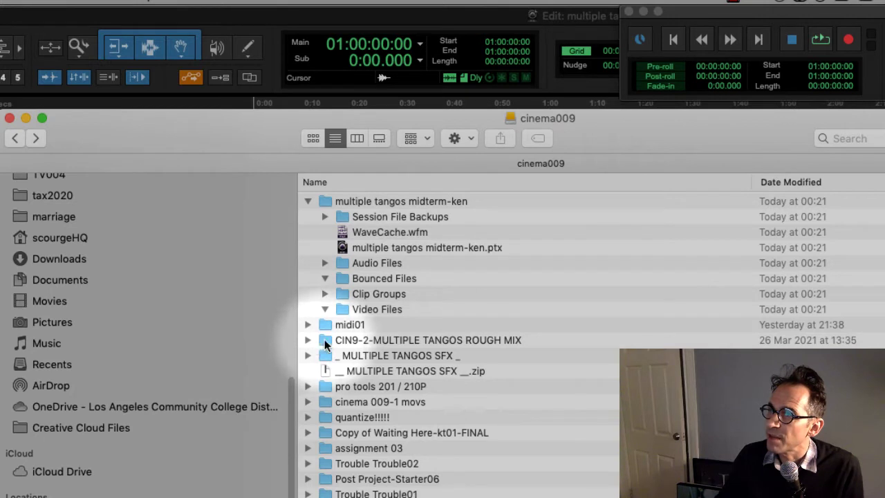
click(309, 344)
click(308, 341)
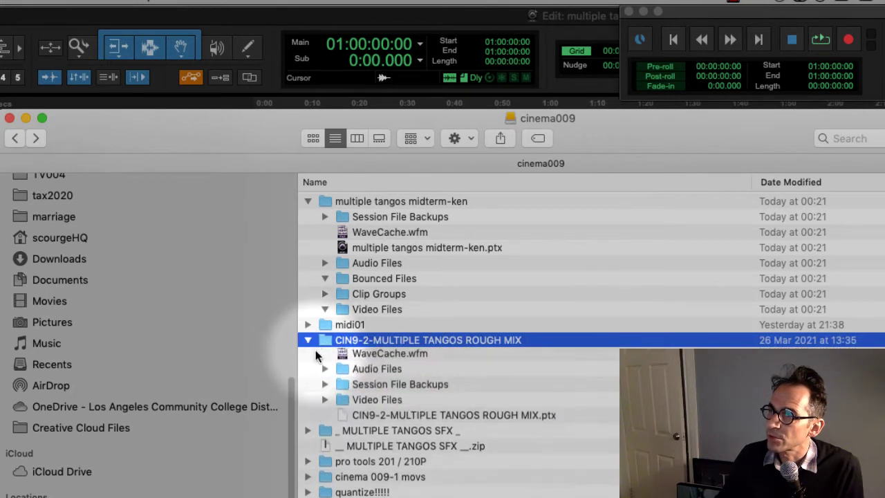
click(306, 340)
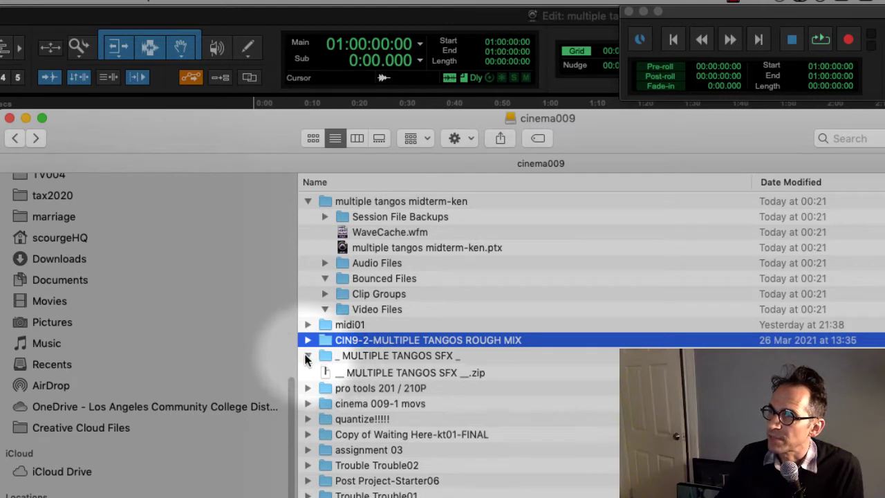
click(308, 355)
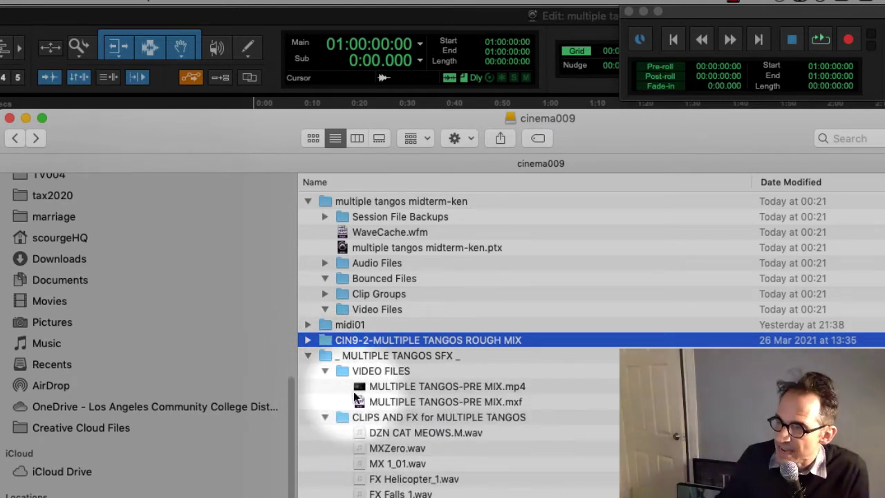
click(401, 388)
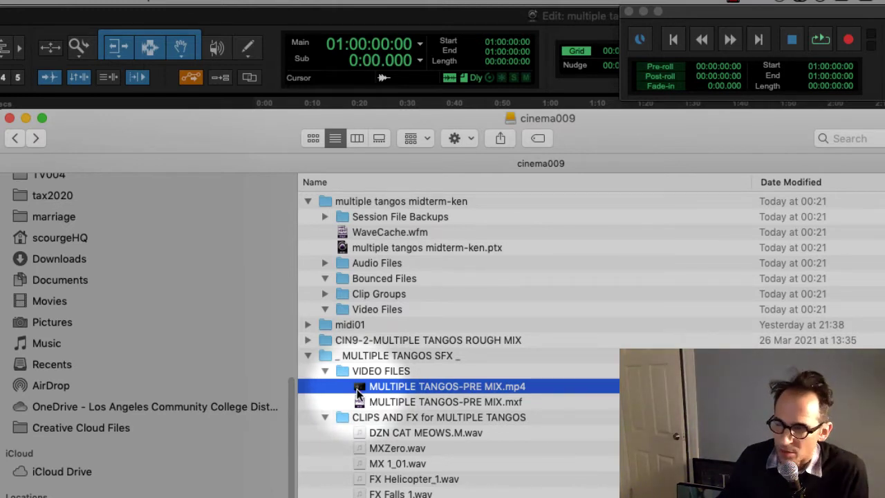
drag(359, 393, 381, 312)
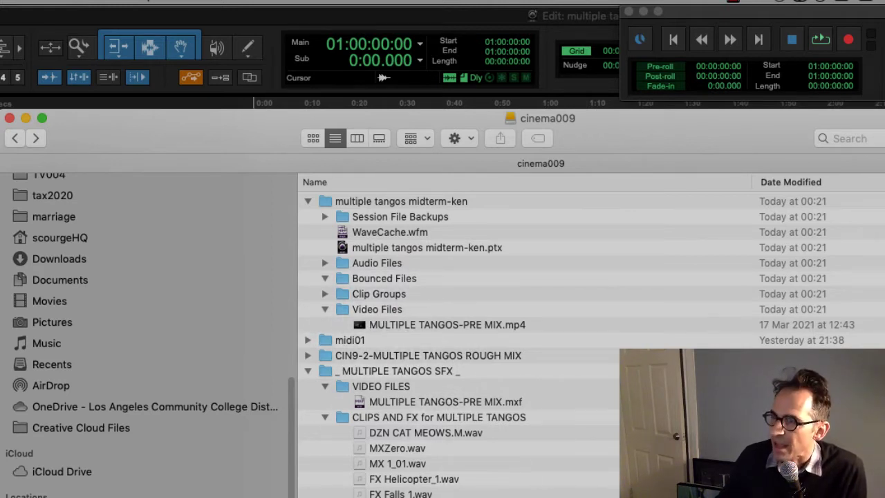
Step: Switch to Pro Tools and choose MULTIPLE TANGOS-PRE MIX.mp4 from the midterm session's Video Files folder on cinema009 for video import
key(super+Tab)
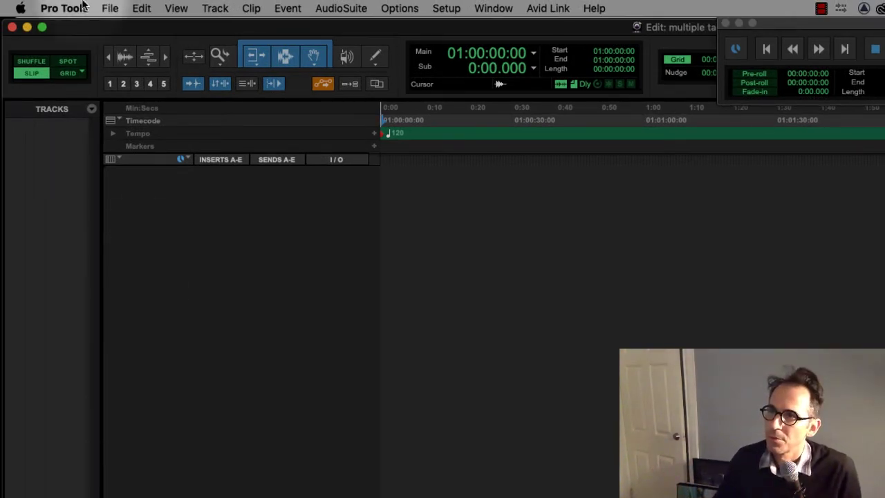
click(108, 7)
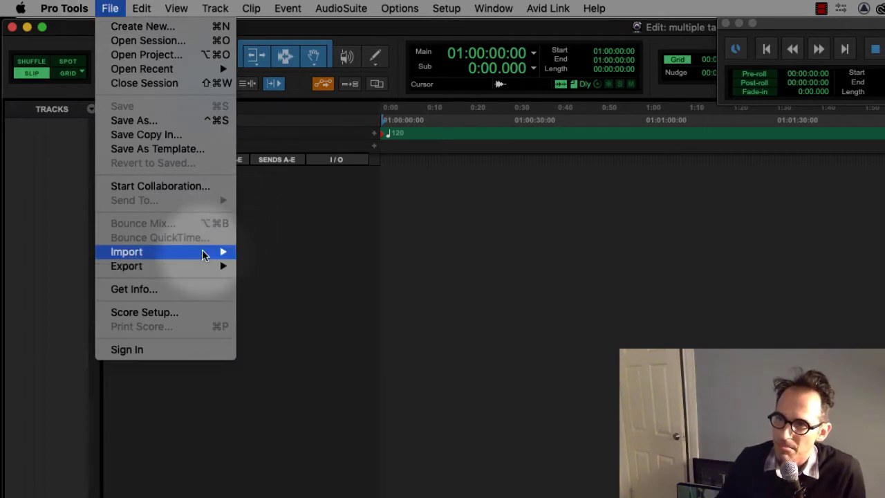
mouse_move(198, 256)
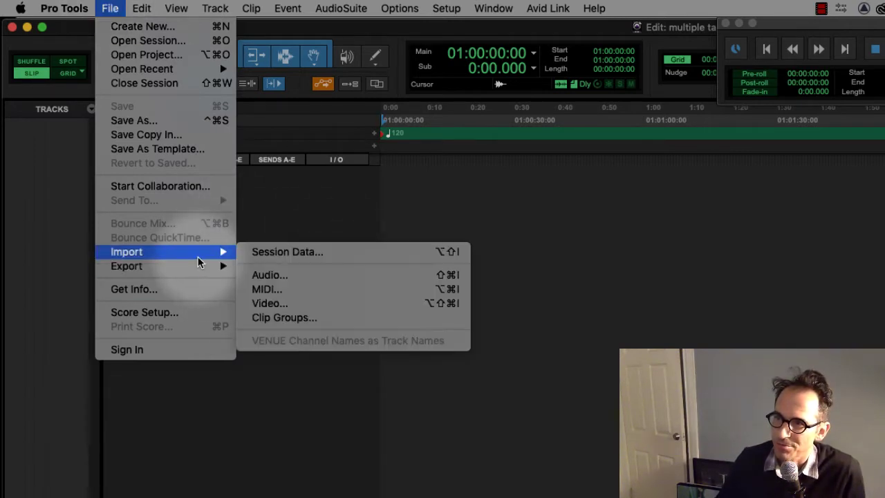
click(303, 305)
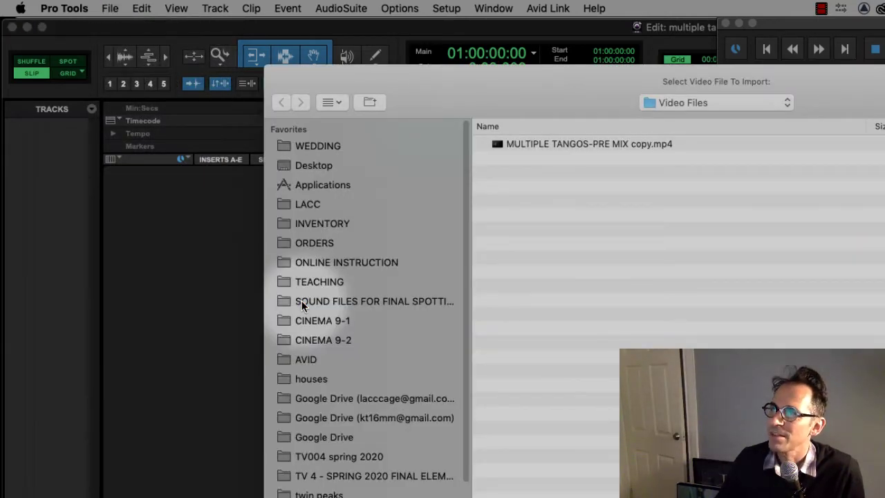
click(658, 102)
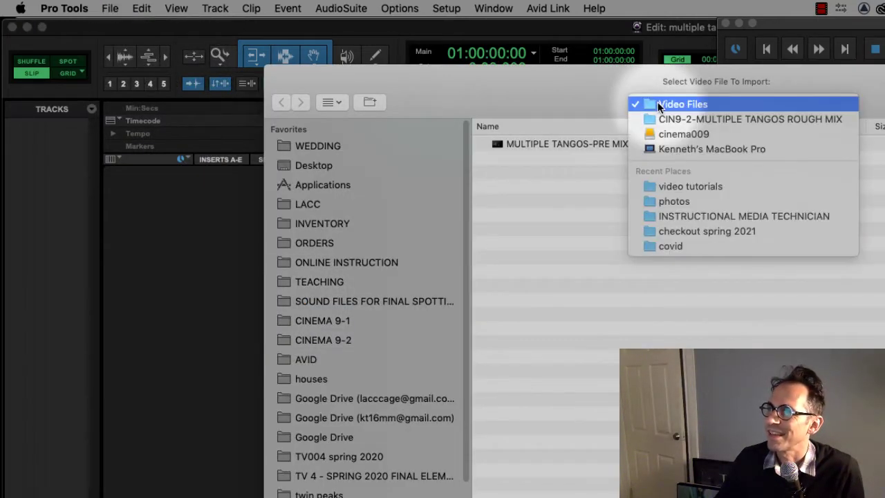
click(675, 134)
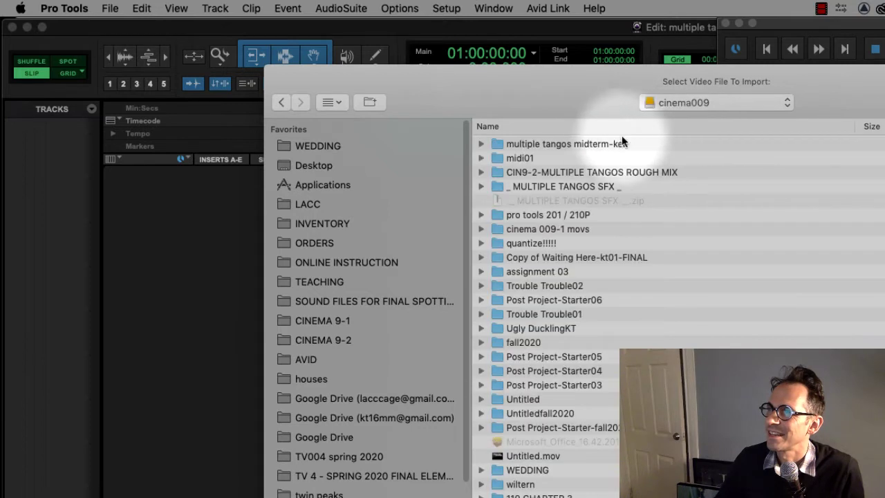
click(578, 144)
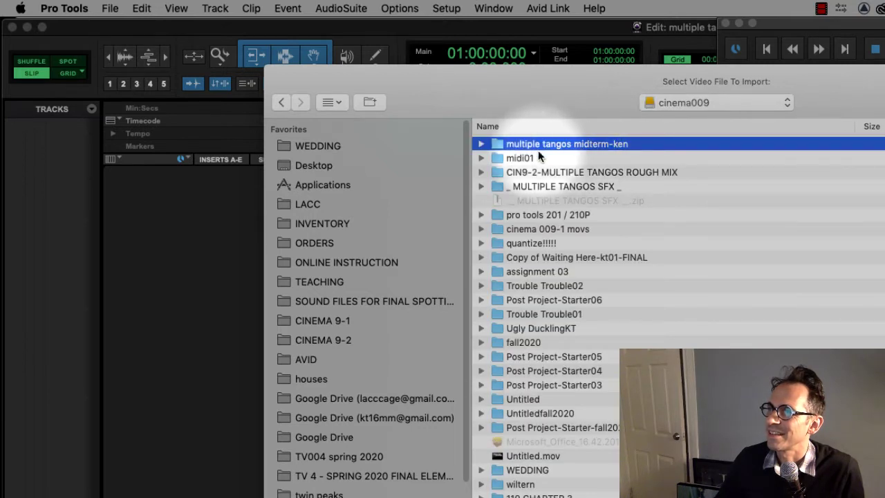
click(481, 144)
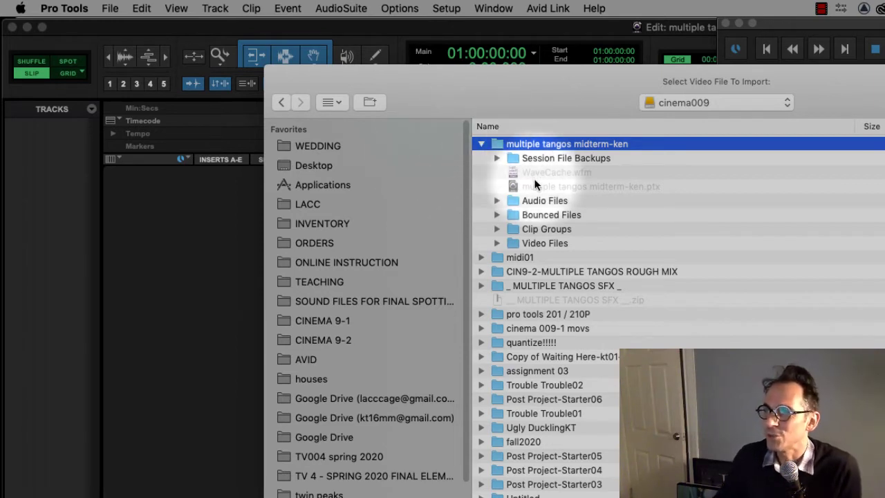
click(495, 243)
click(540, 257)
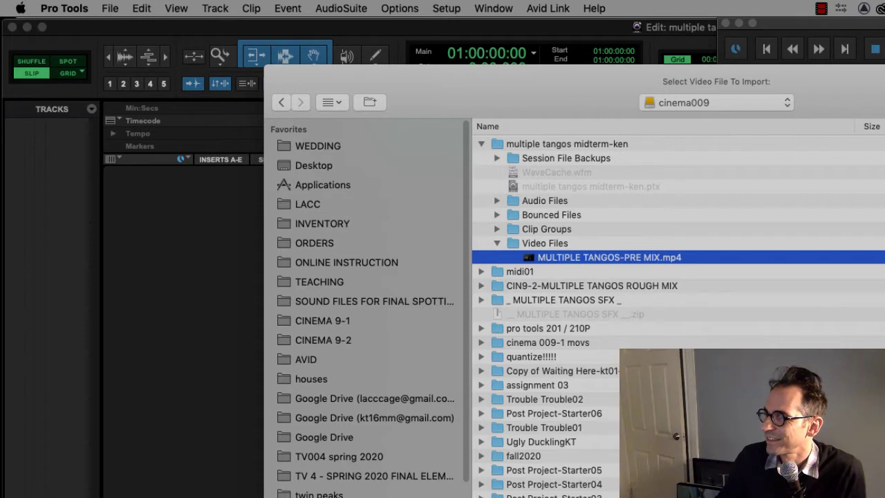
key(Return)
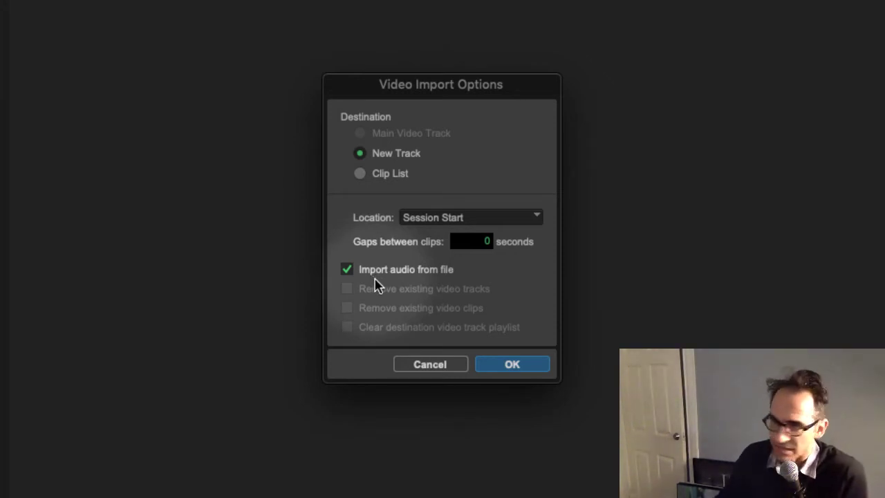
Step: Import the video with its audio to a new track at Session Start, using the Audio Files folder, and move the video window clear of the tracks
click(510, 365)
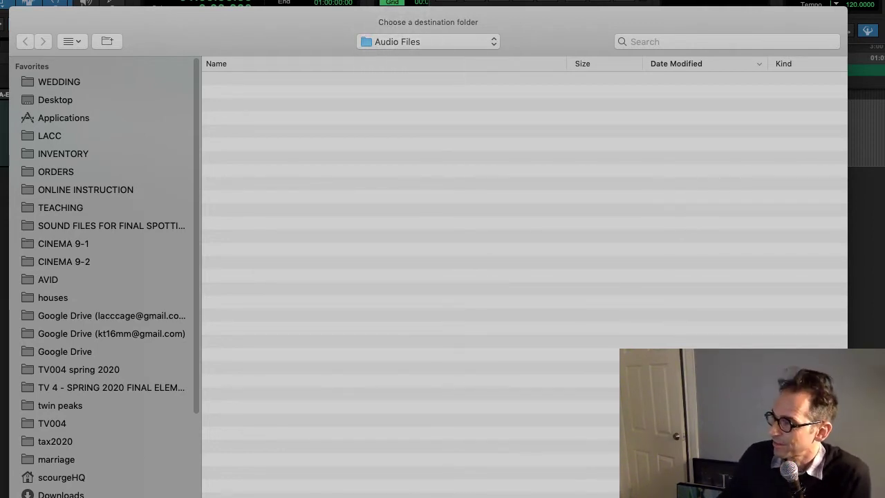
key(Return)
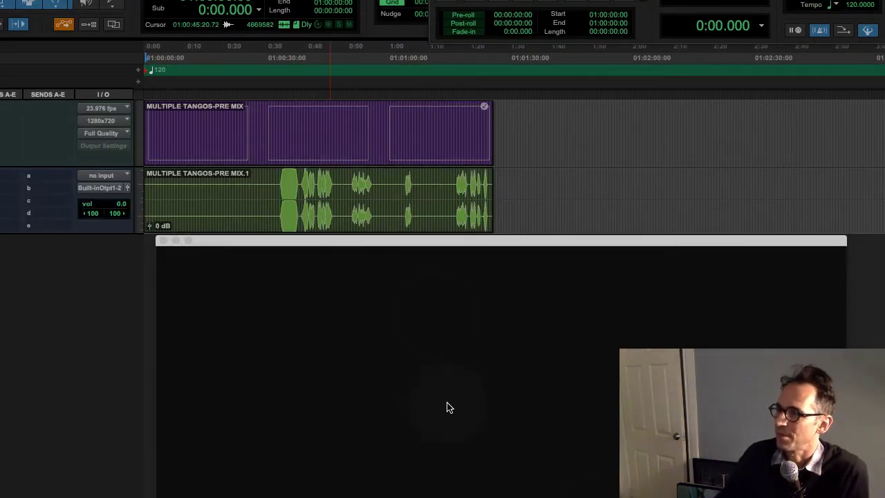
drag(229, 242, 162, 311)
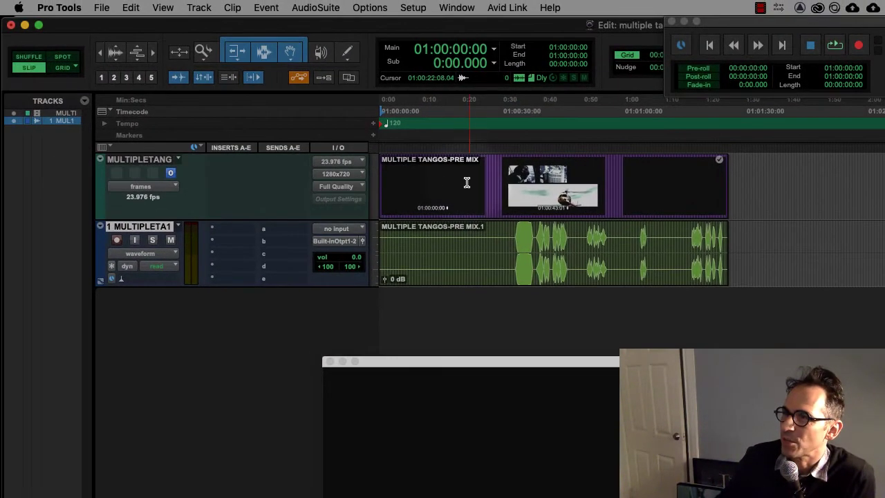
Step: Check the imported video and audio clips by selecting each one and playing the audio from about 01:00:32:13
double_click(505, 185)
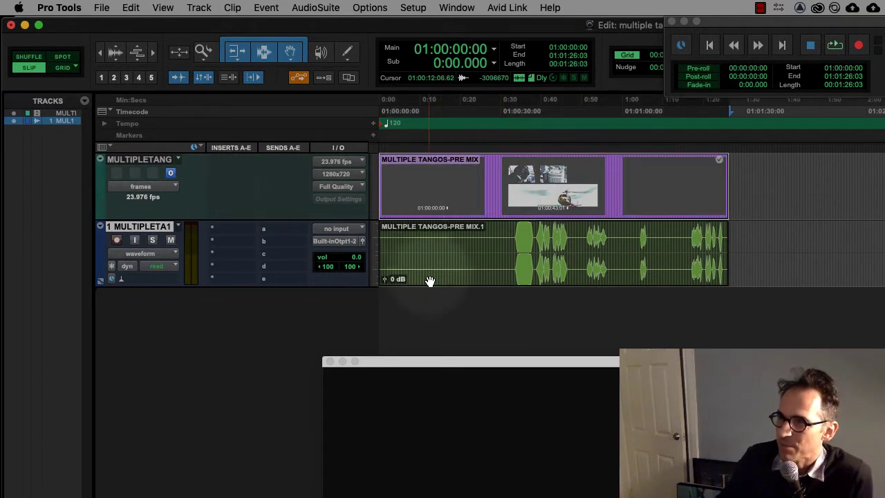
click(469, 268)
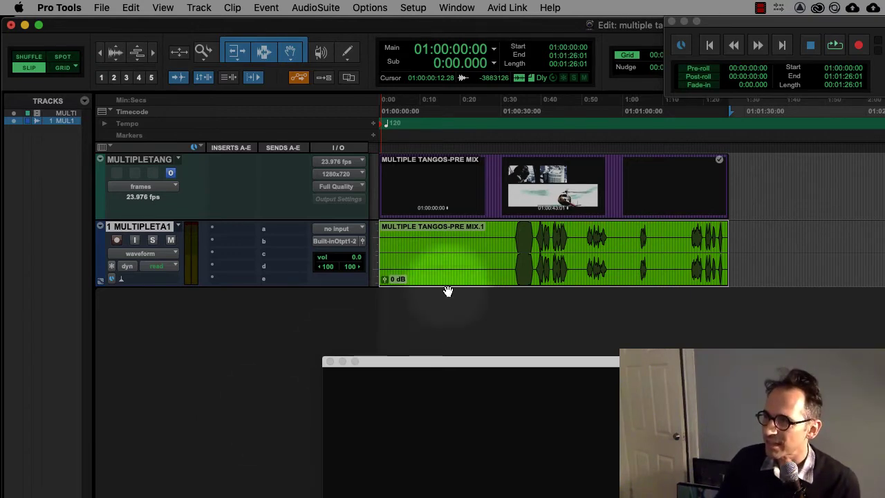
click(517, 249)
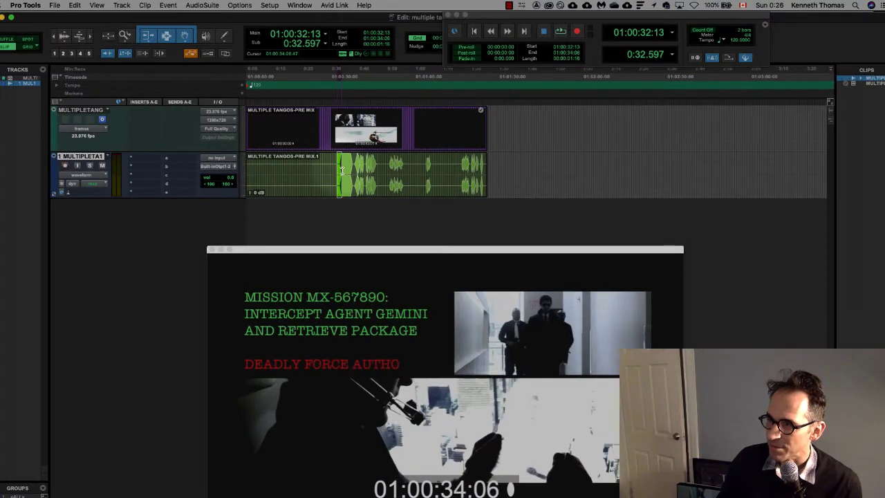
key(space)
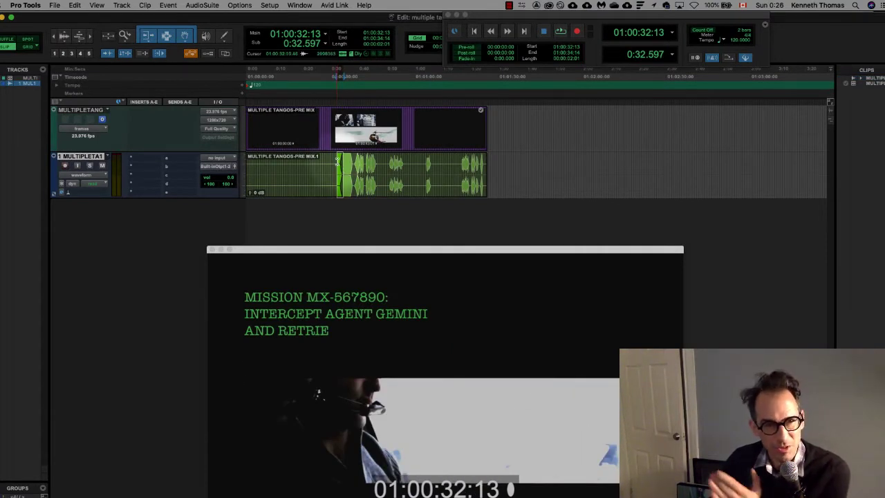
click(498, 172)
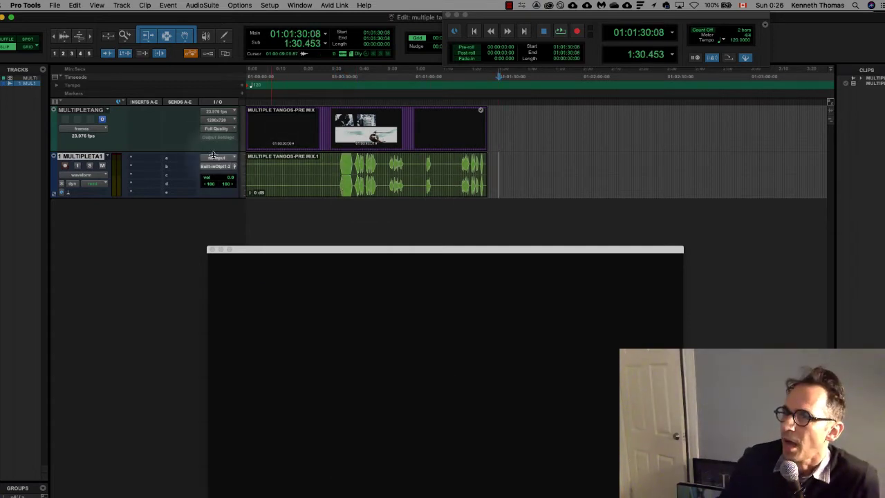
Step: Rename the video track as TANGOS VID
click(94, 110)
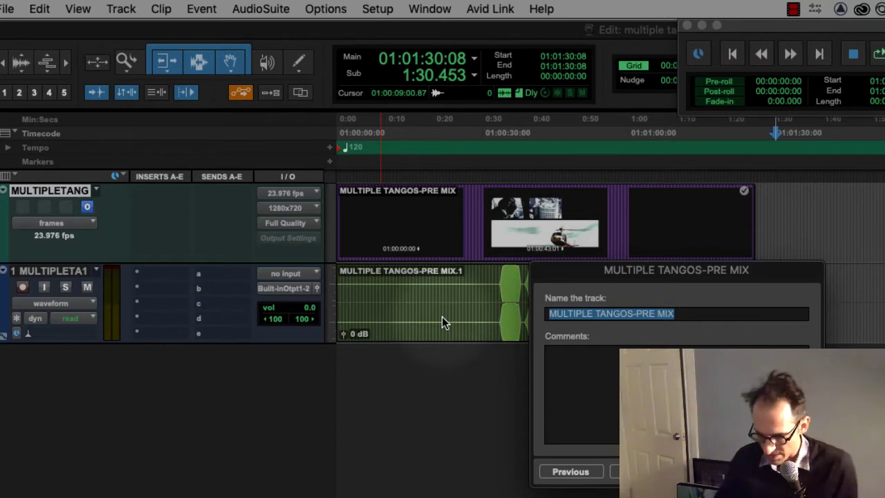
text(m)
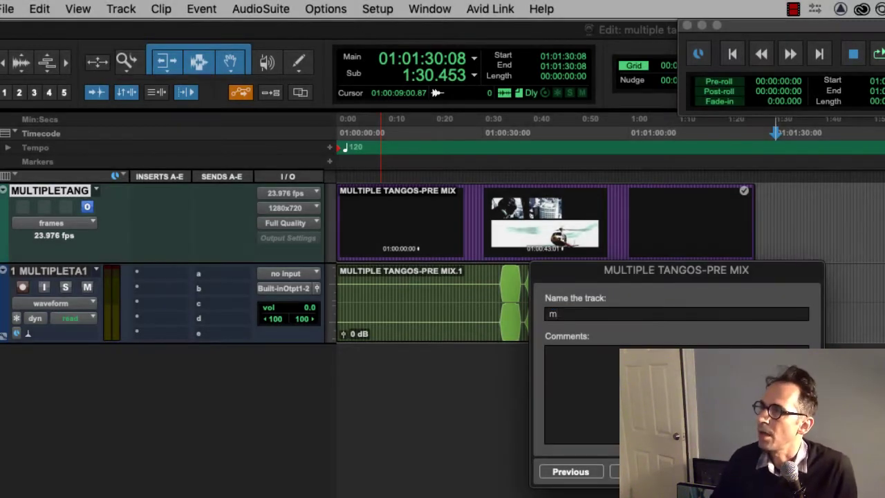
text(TAN)
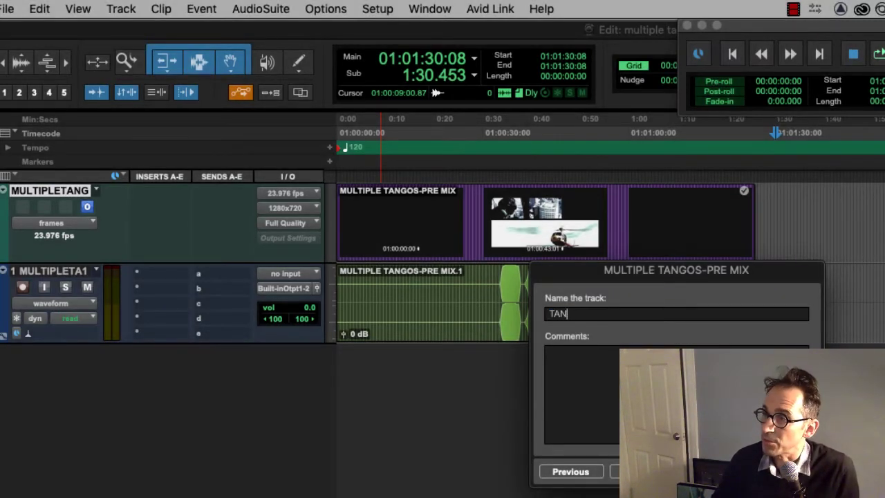
text(GOS VID)
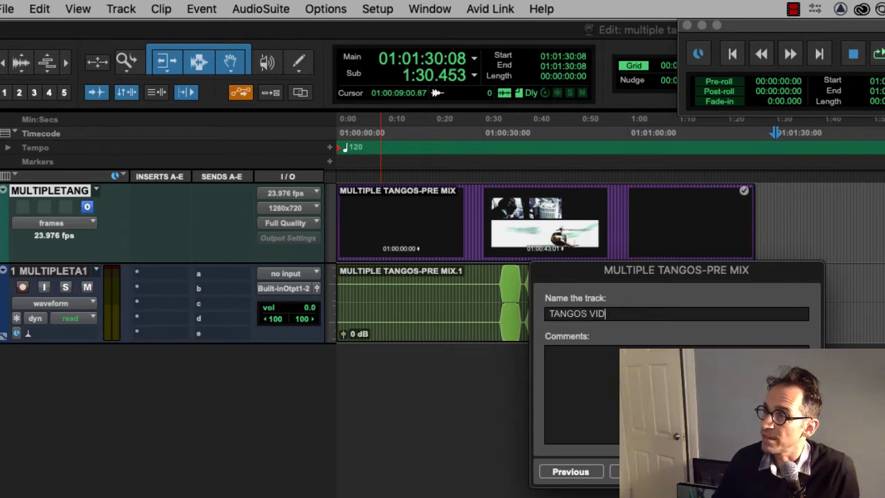
key(Return)
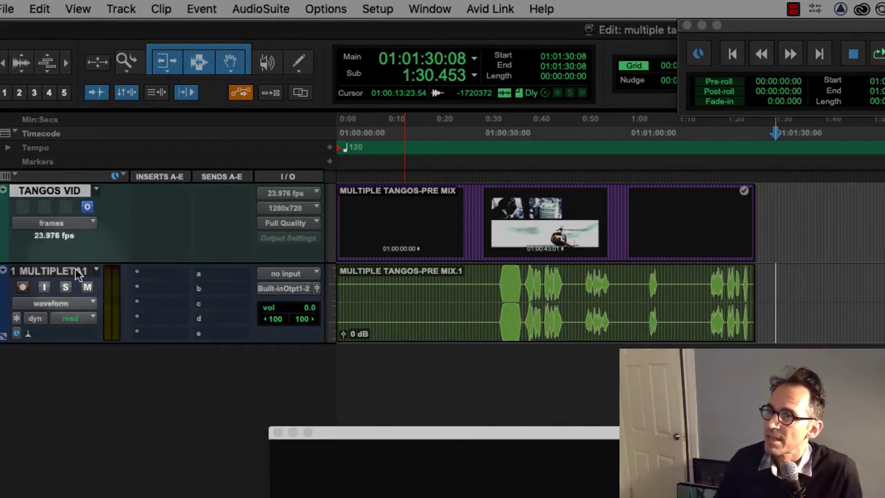
Step: Rename the imported stereo audio track as TANGOS PROD AUD
click(69, 274)
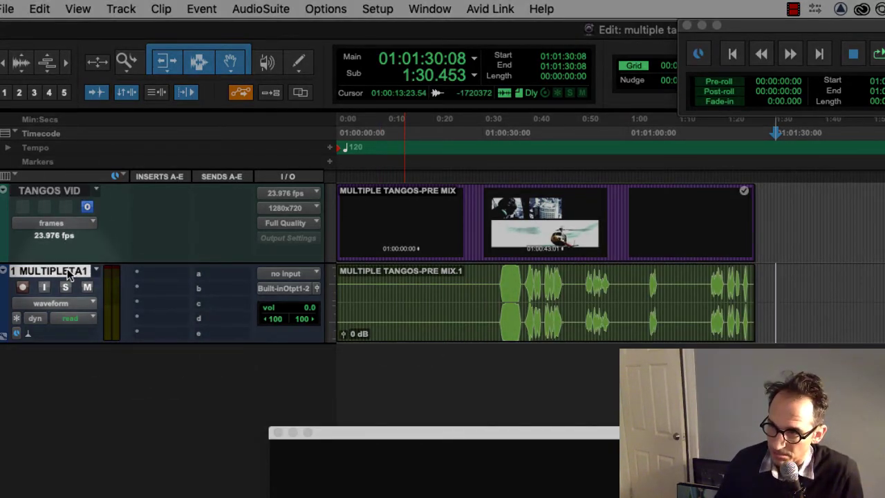
double_click(70, 274)
text(TA)
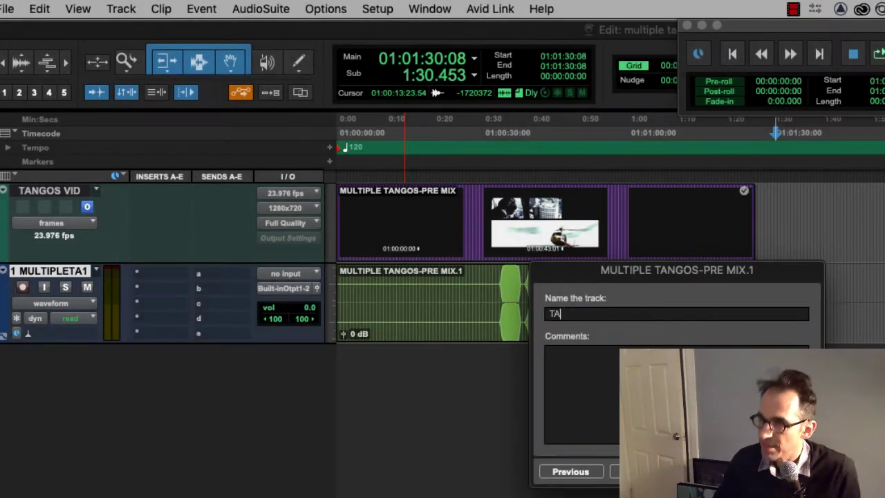
text(NGOS PR)
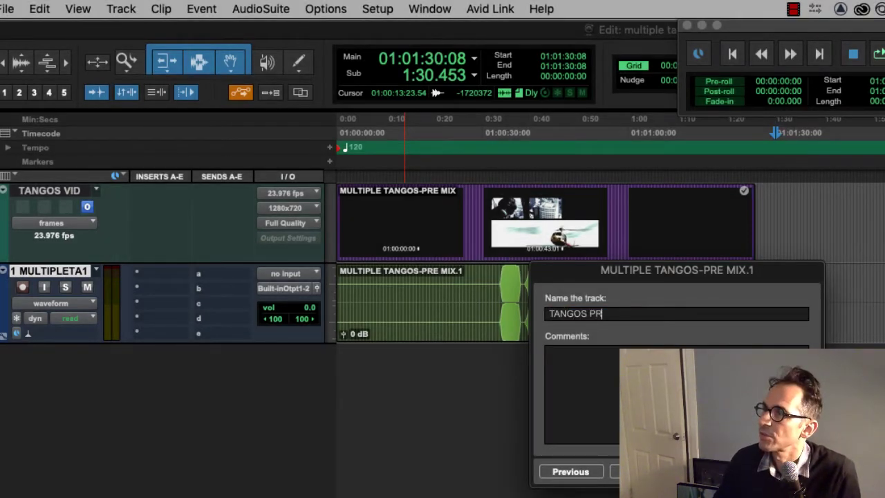
text(OD )
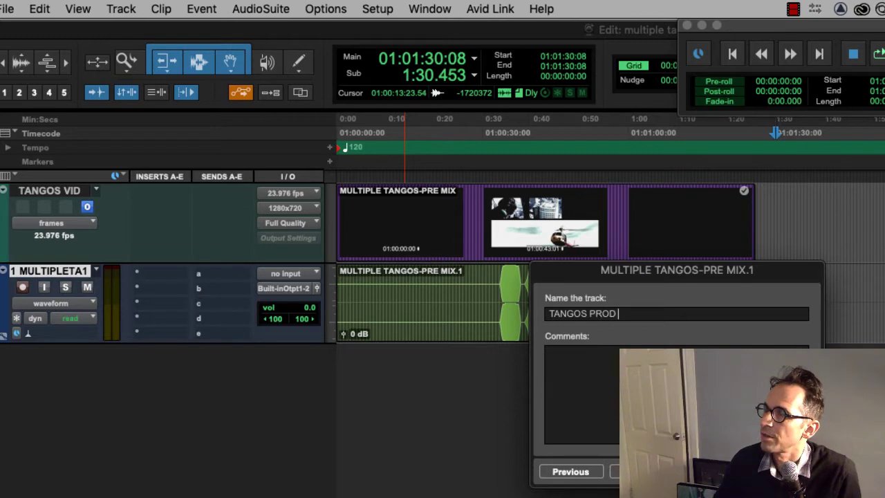
text(AUD)
key(Return)
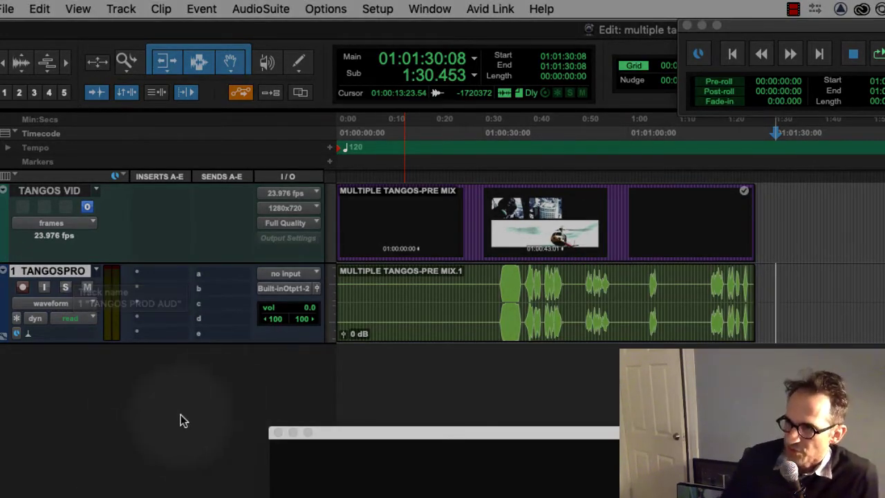
Step: Create one mono audio track named DX below the production audio track and move the video window clear of the tracks
drag(346, 436, 639, 404)
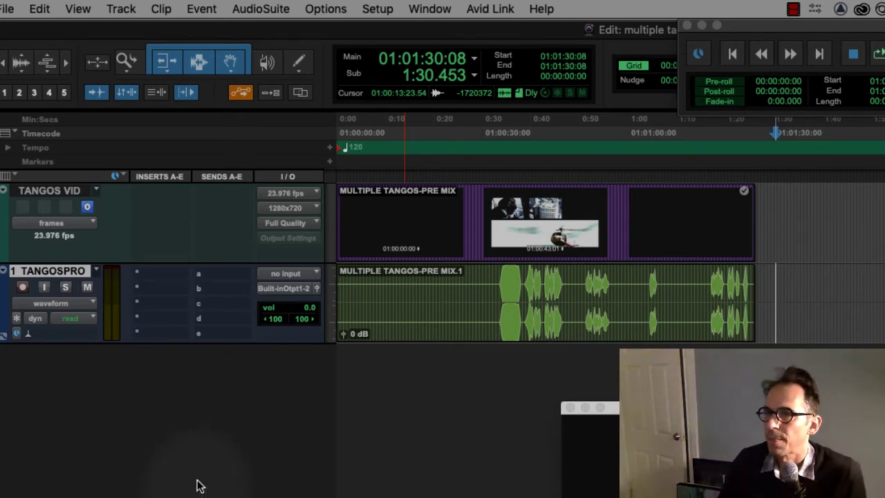
click(112, 7)
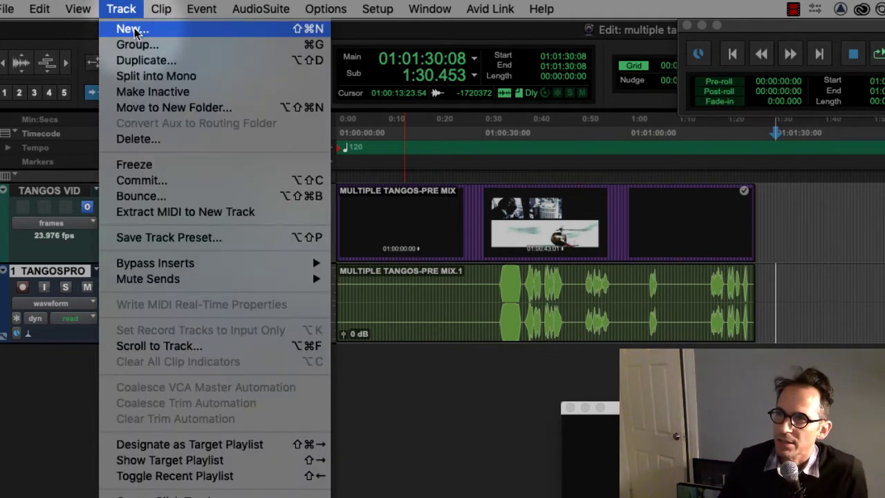
click(127, 28)
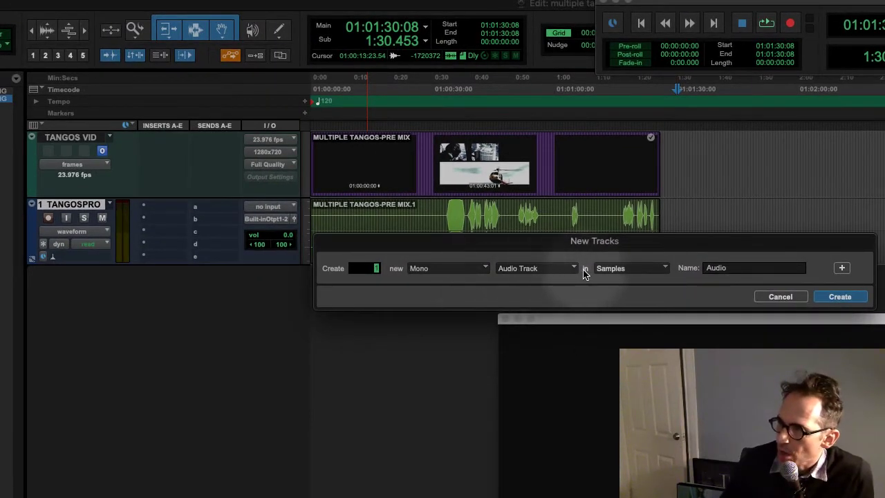
double_click(699, 266)
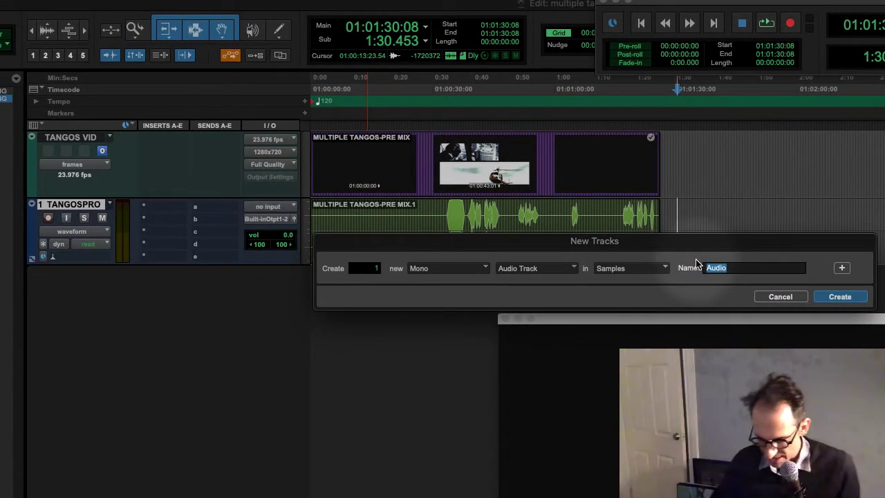
text(DX)
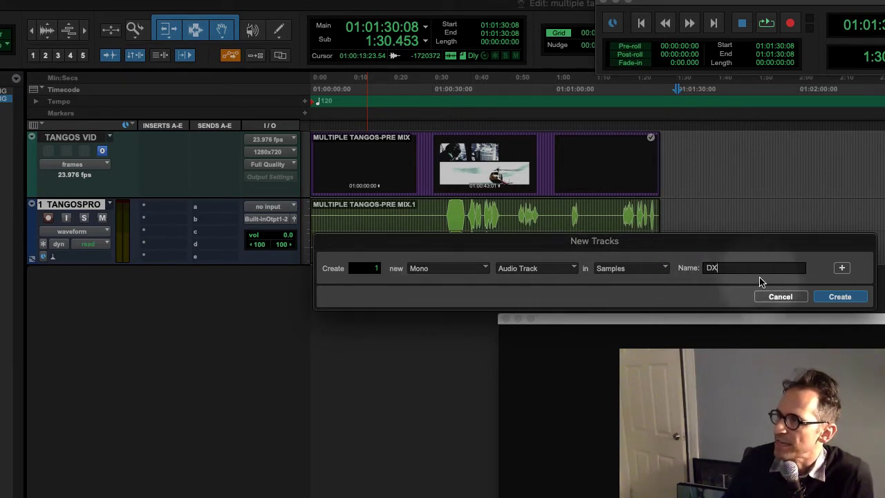
click(826, 297)
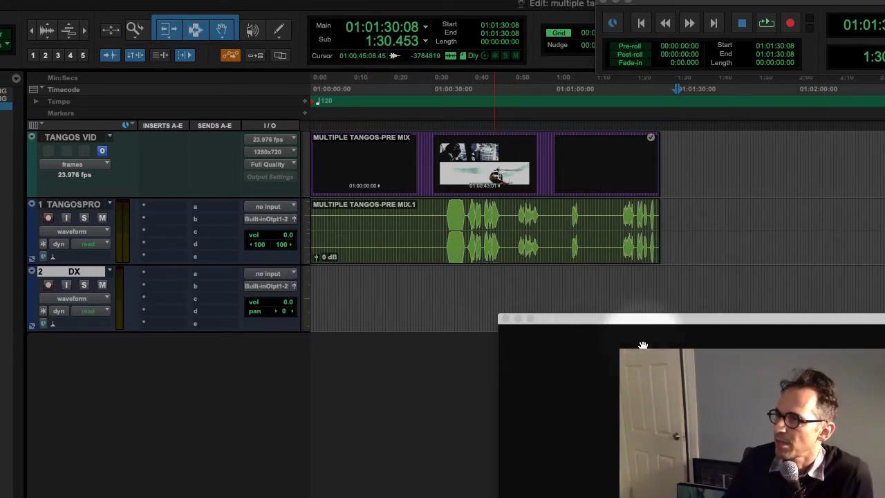
drag(619, 317, 568, 488)
click(601, 476)
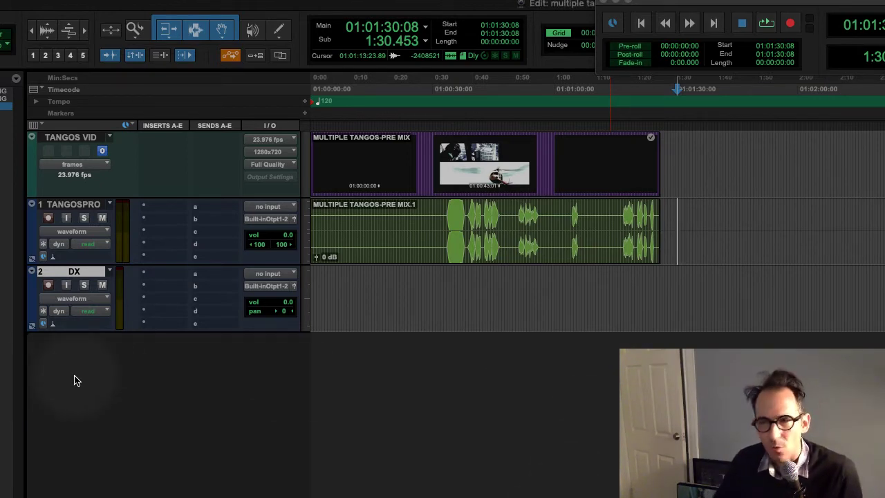
Step: Create one mono audio track named ADR below the DX track
click(133, 7)
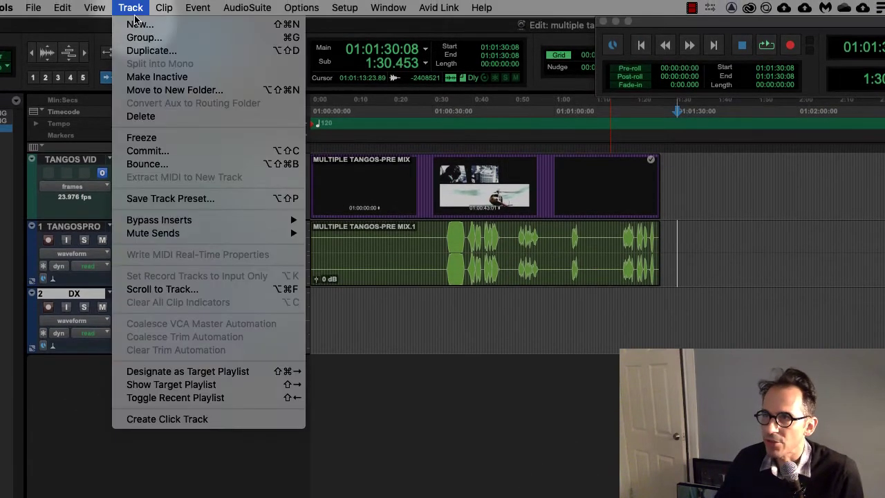
click(139, 24)
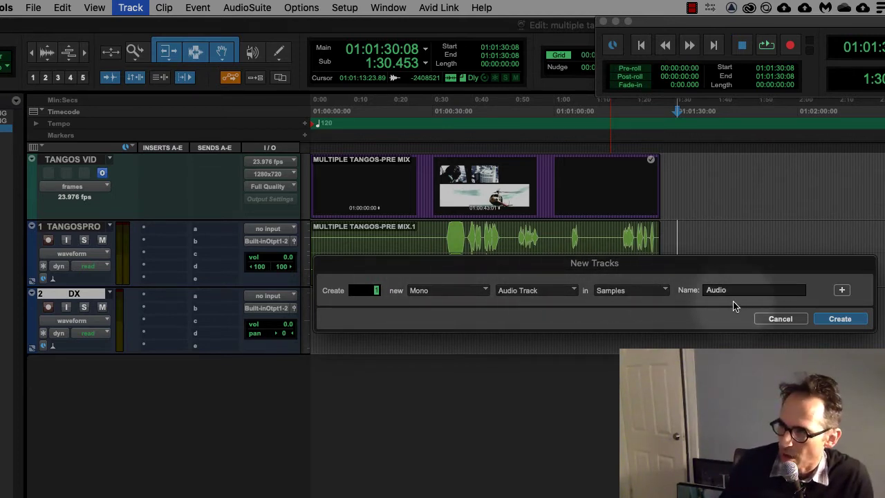
drag(737, 289, 701, 289)
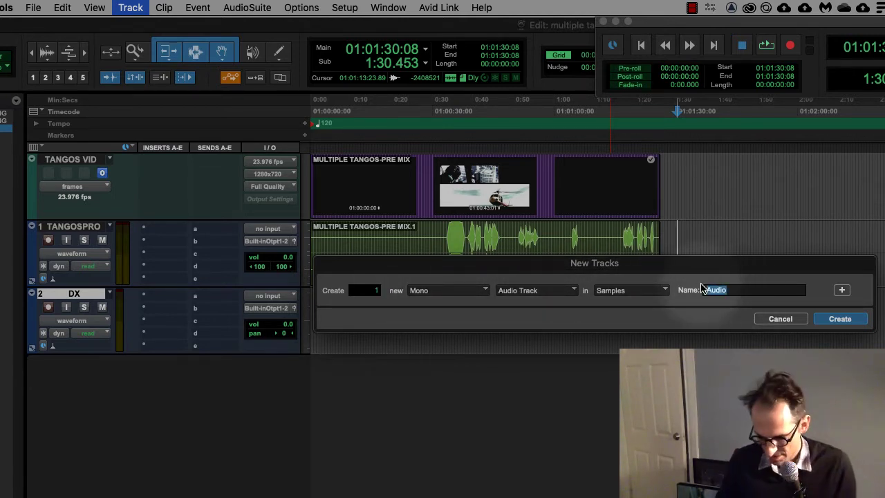
text(ADR)
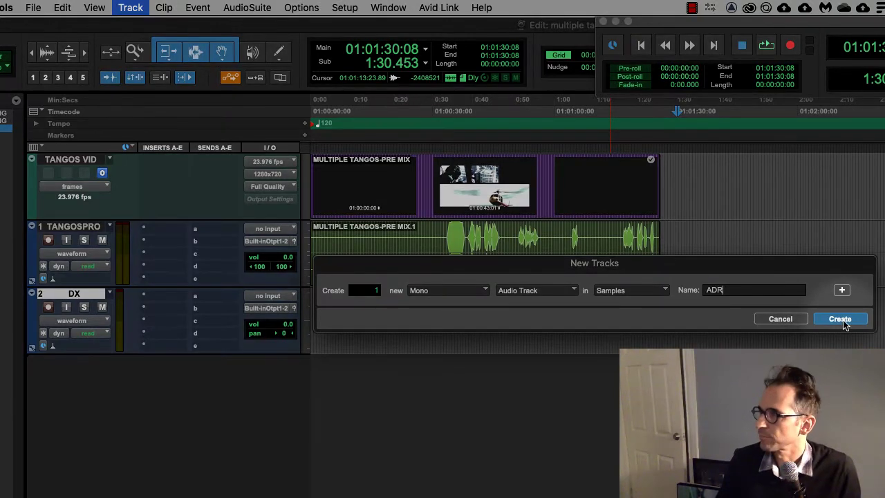
click(840, 320)
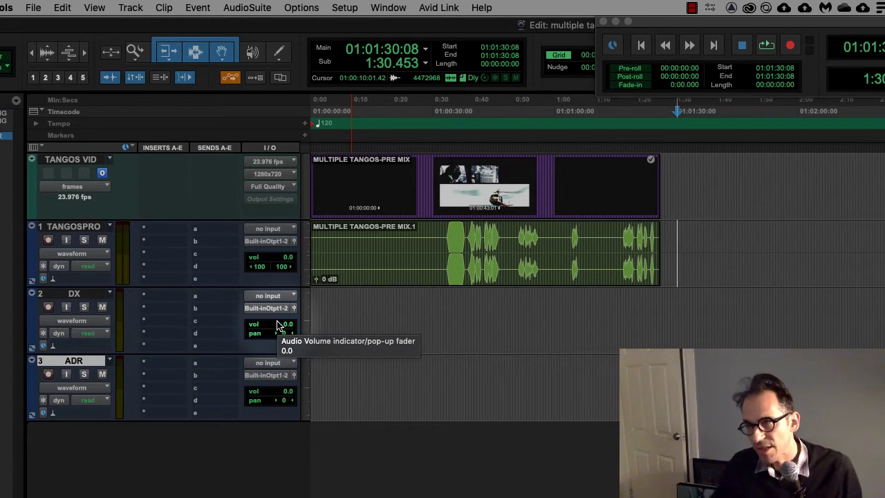
Step: Rename the DX track as DX-MAN
double_click(86, 298)
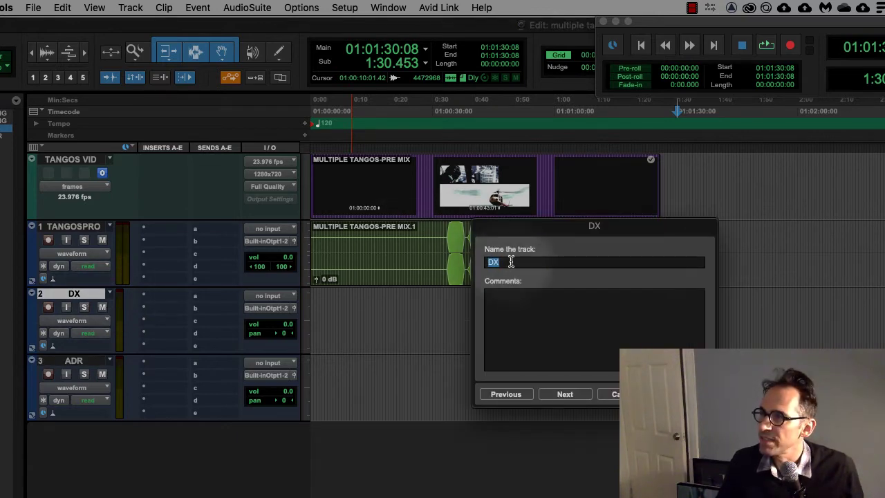
text(-MAN)
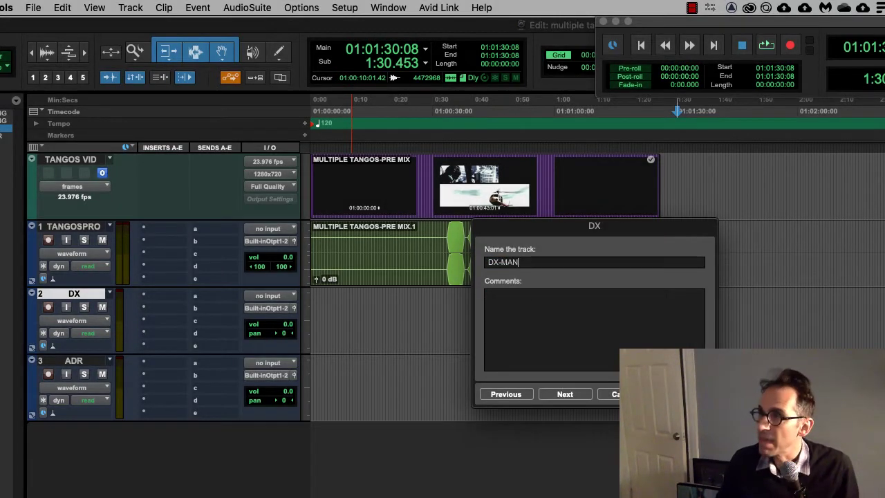
key(Return)
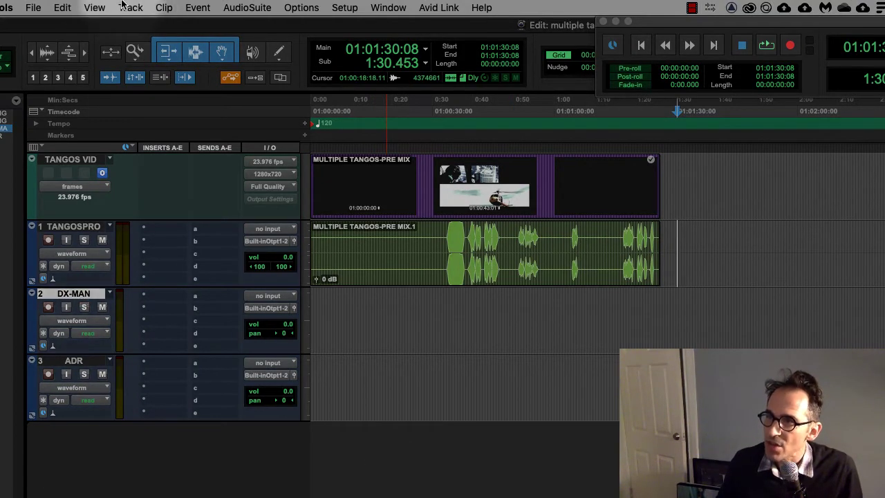
Step: Create one mono audio track named DX-WOMAN directly below the DX-MAN track
click(96, 7)
mouse_move(131, 8)
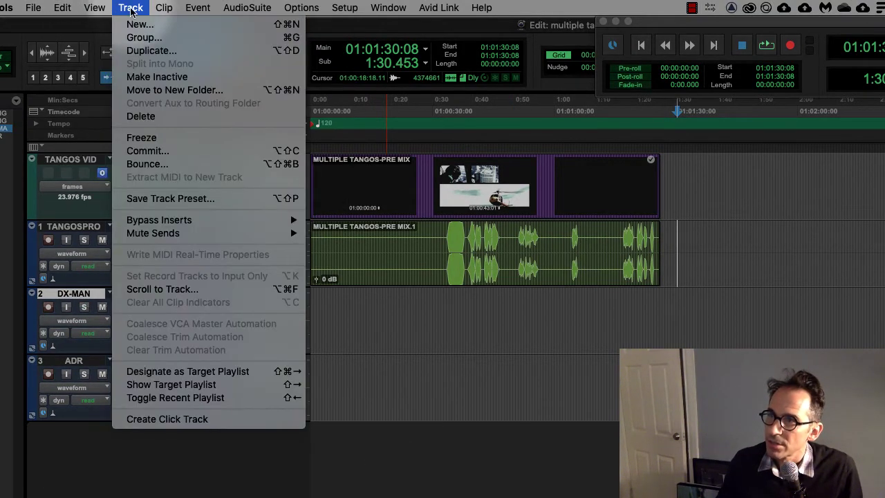
click(138, 25)
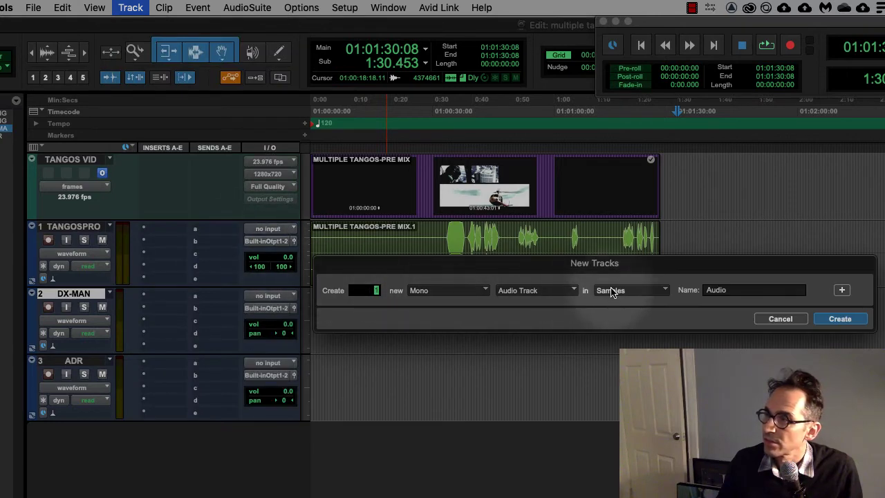
key(Tab)
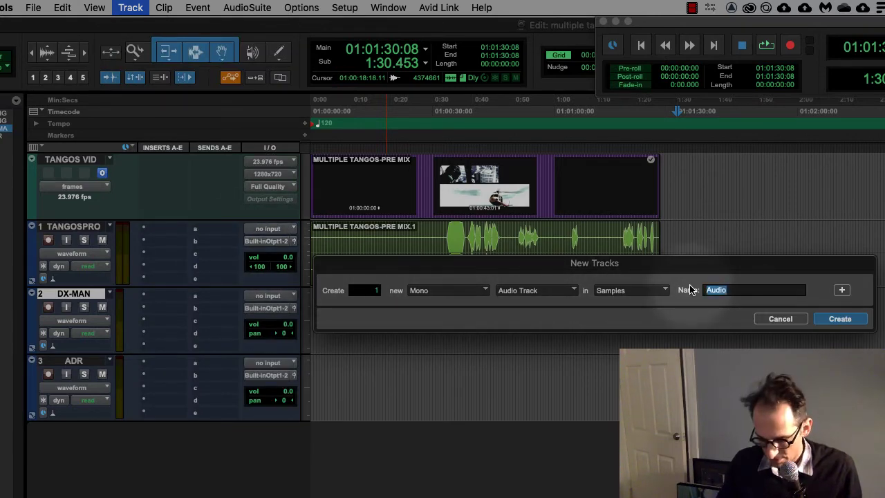
text(DX-WO)
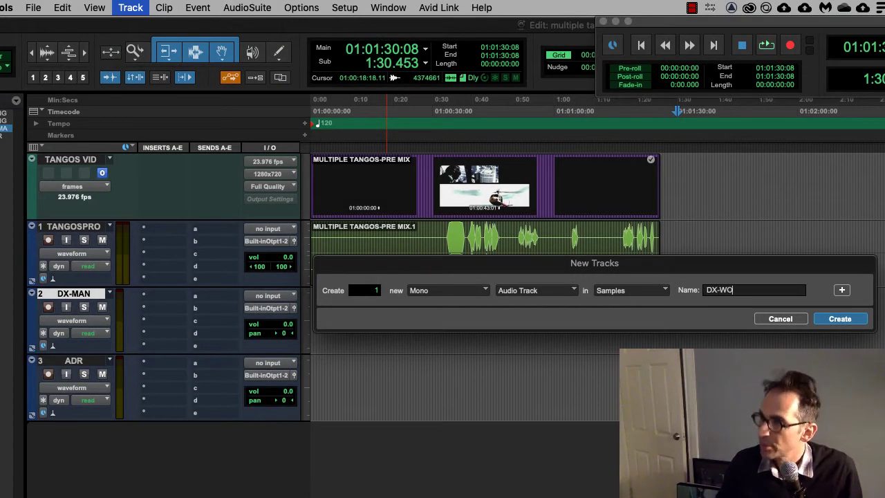
text(MAN)
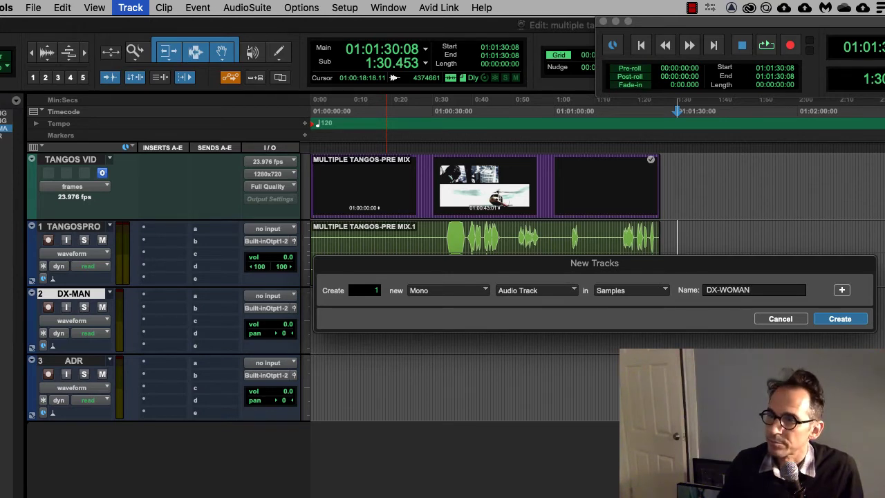
key(Return)
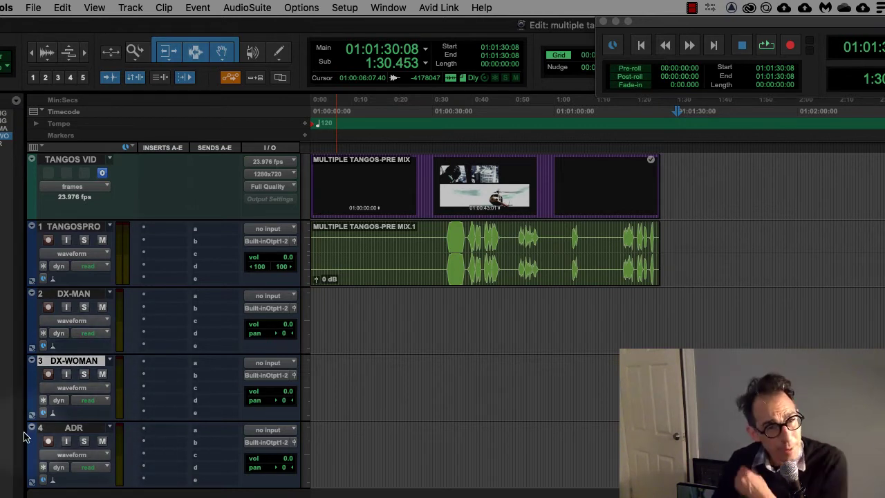
Step: Consult the final mix routing02.png sound diagram and create one stereo audio track named BG below the ADR track
click(74, 428)
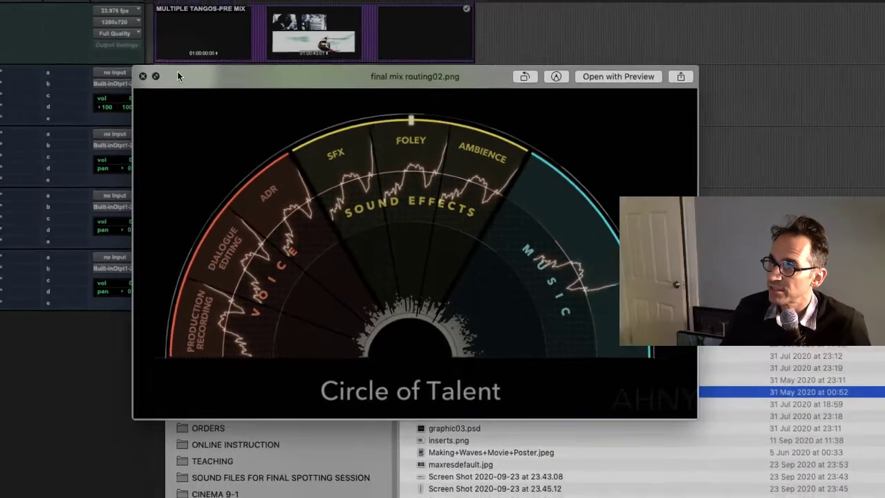
drag(178, 72, 120, 199)
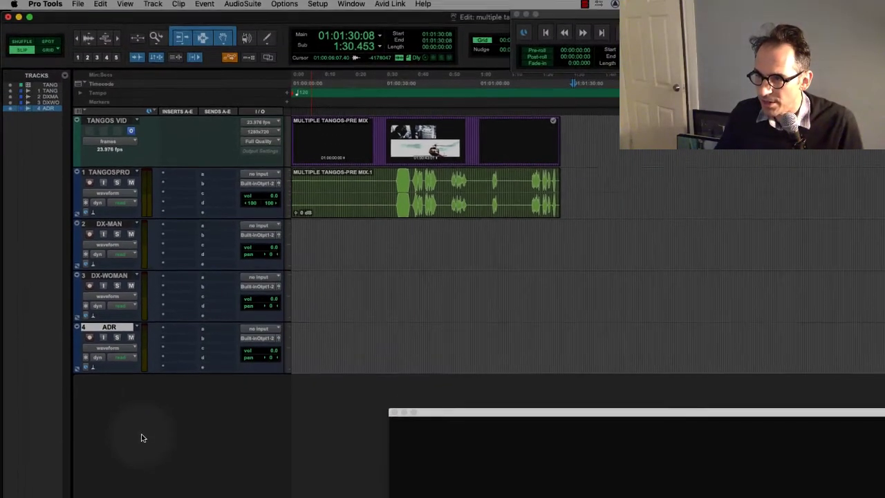
click(154, 6)
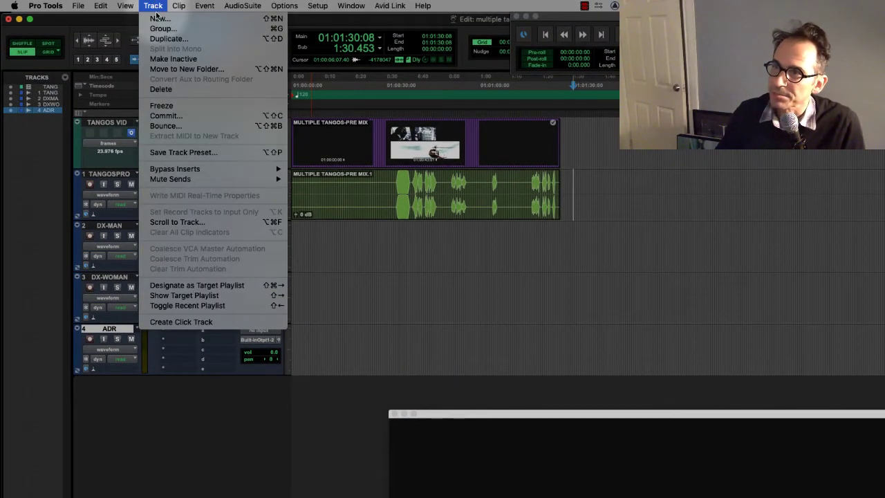
click(159, 18)
click(399, 223)
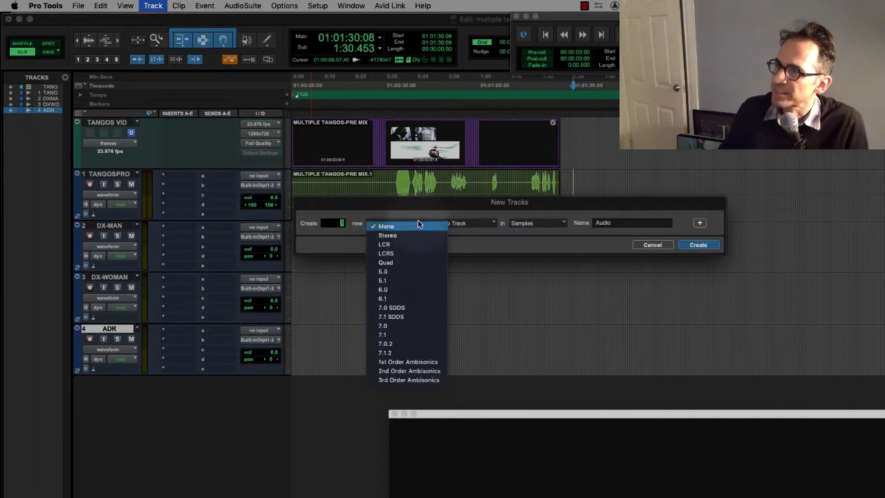
click(411, 235)
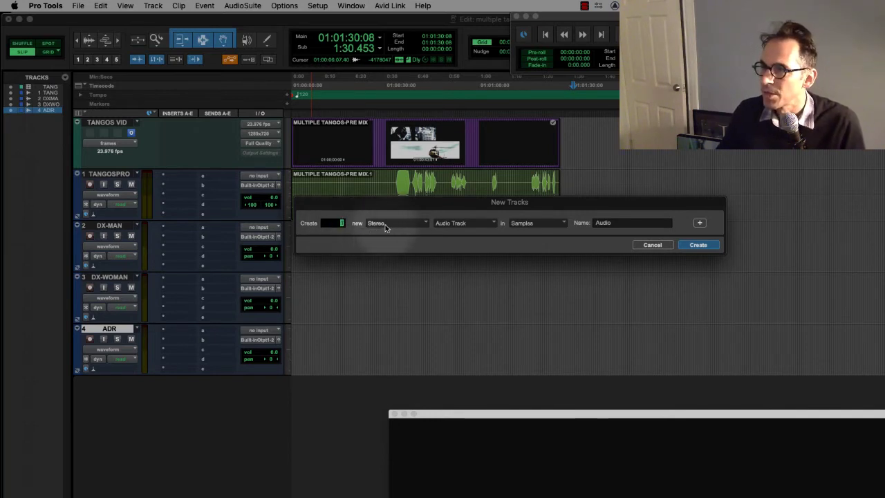
drag(622, 223, 574, 222)
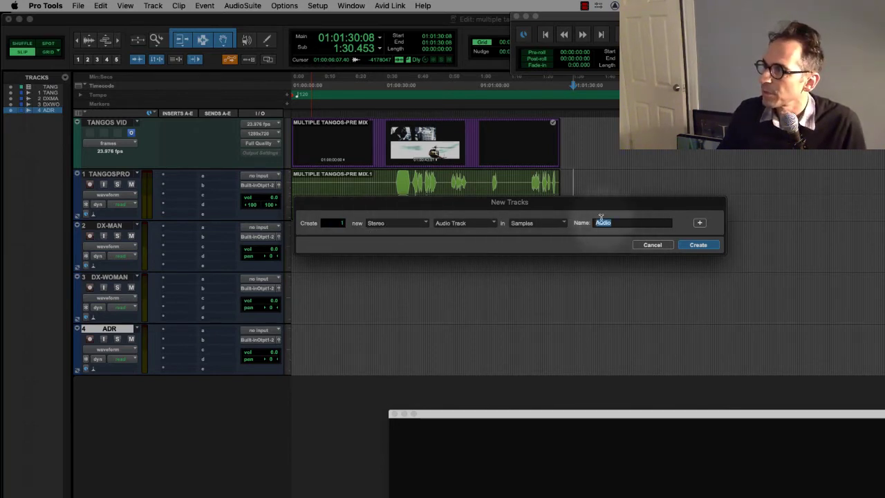
text(BG)
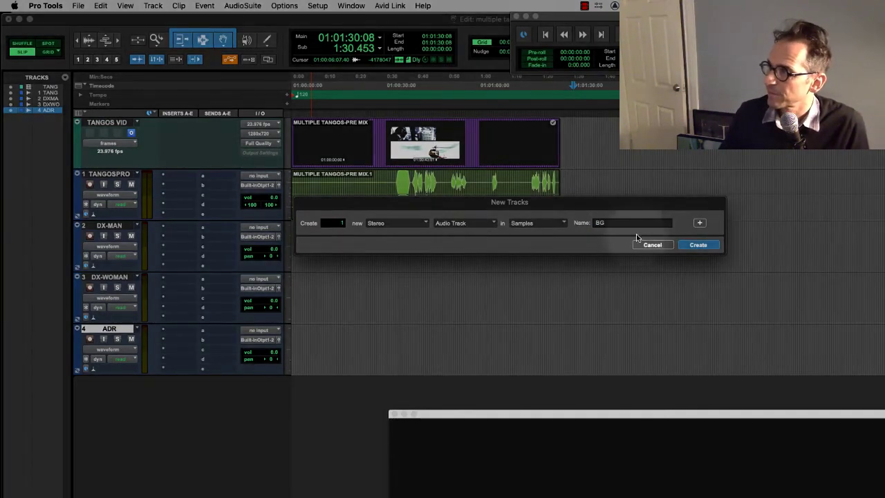
key(Return)
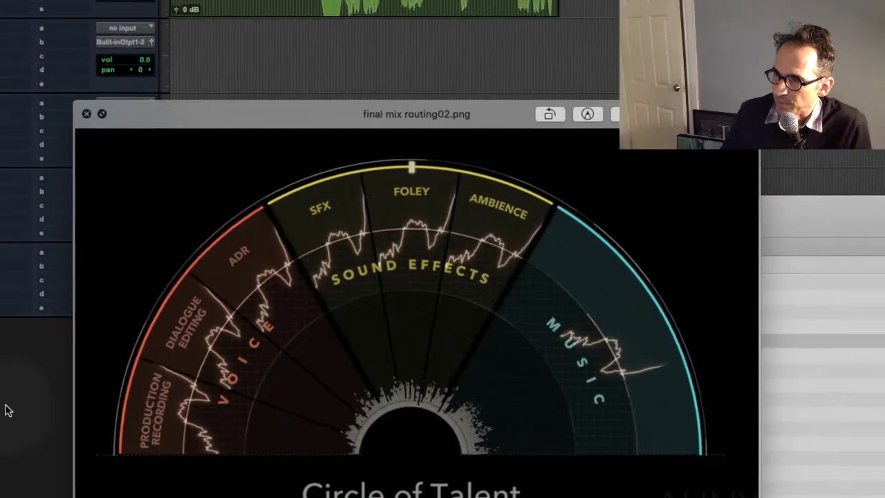
key(super+m)
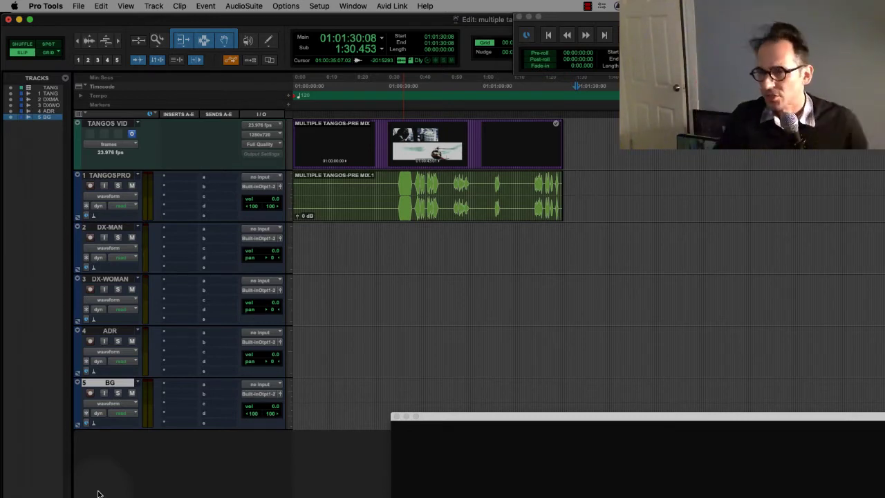
Step: Create one stereo audio track named FX1 below the BG track
click(154, 5)
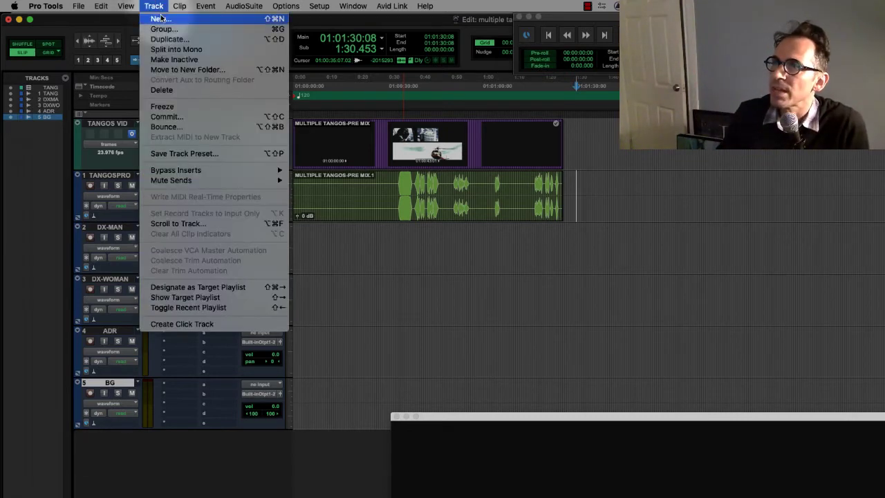
click(156, 19)
click(400, 226)
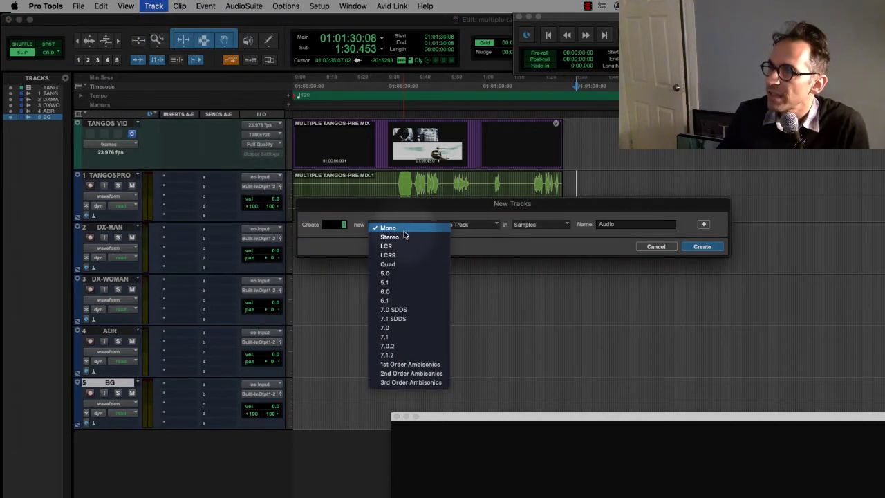
click(391, 236)
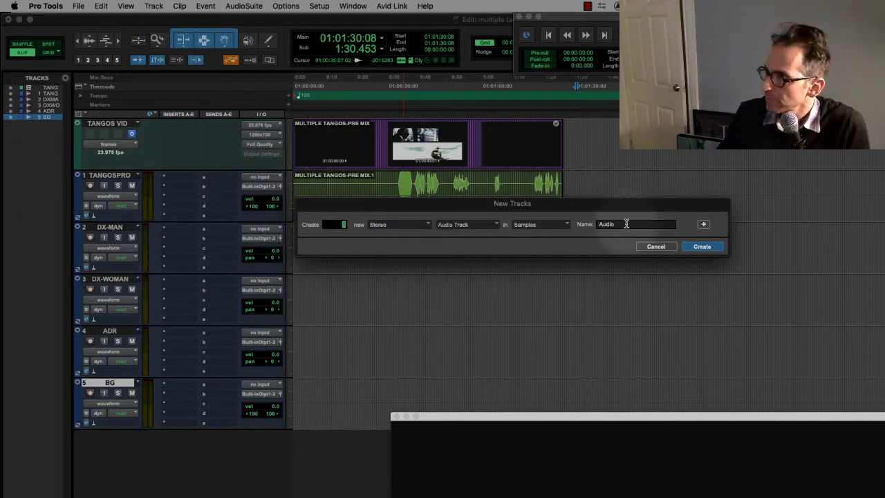
drag(626, 224, 586, 223)
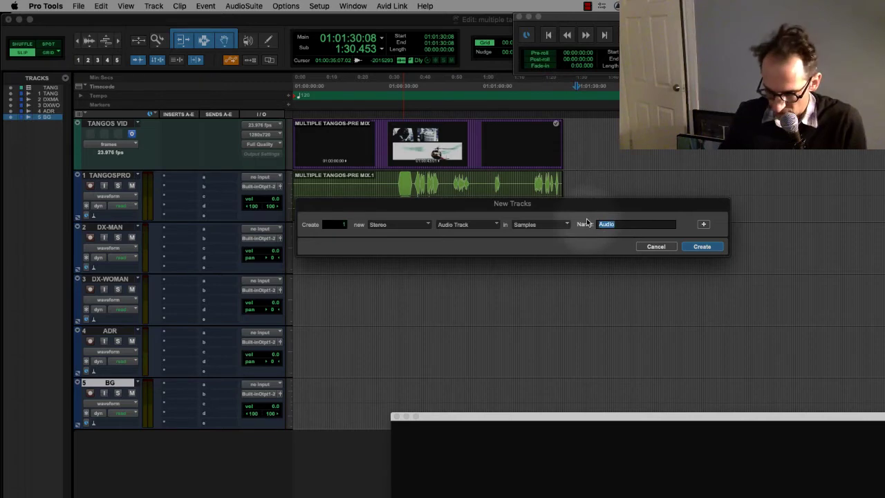
text(FX1)
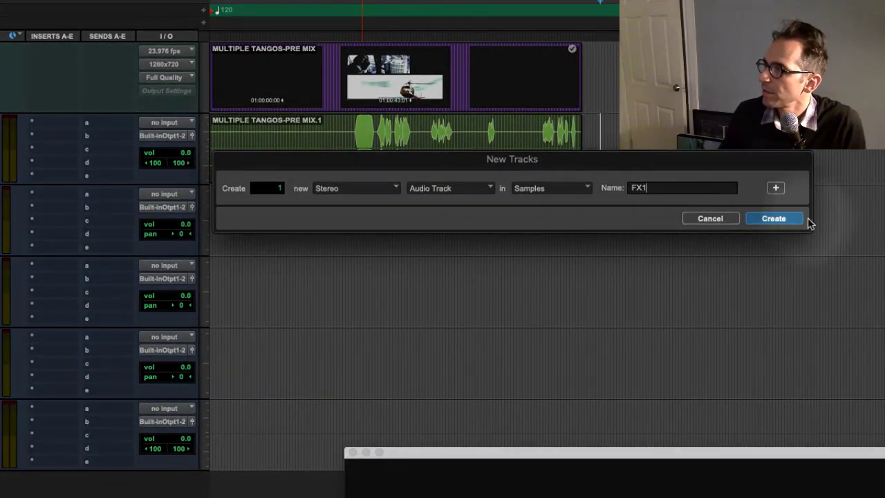
click(778, 219)
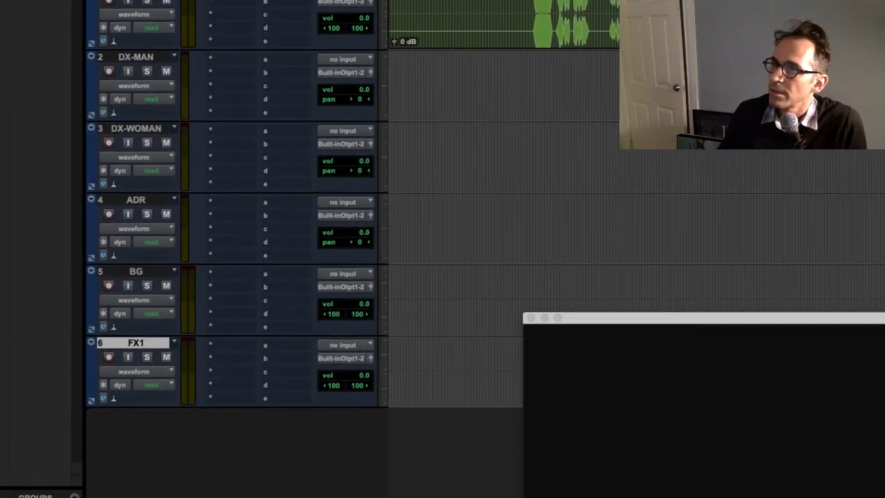
Step: Create one stereo audio track named FX2 below the FX1 track
click(212, 9)
click(221, 26)
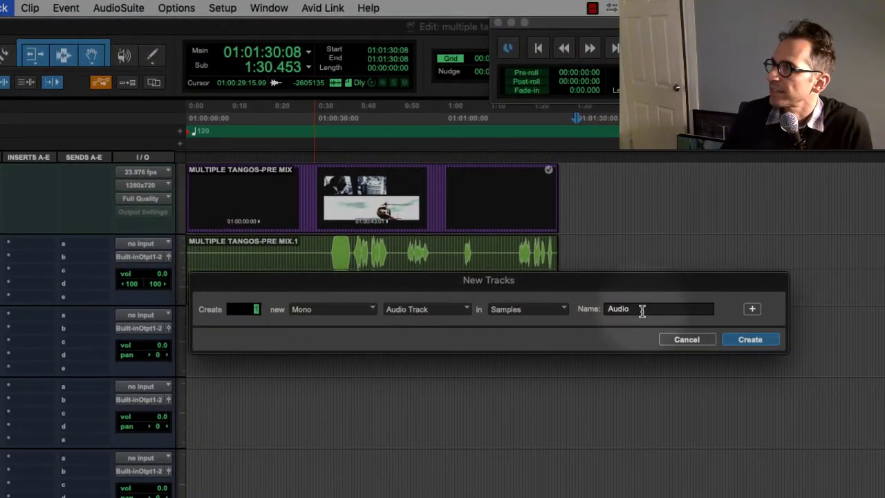
click(348, 310)
click(341, 327)
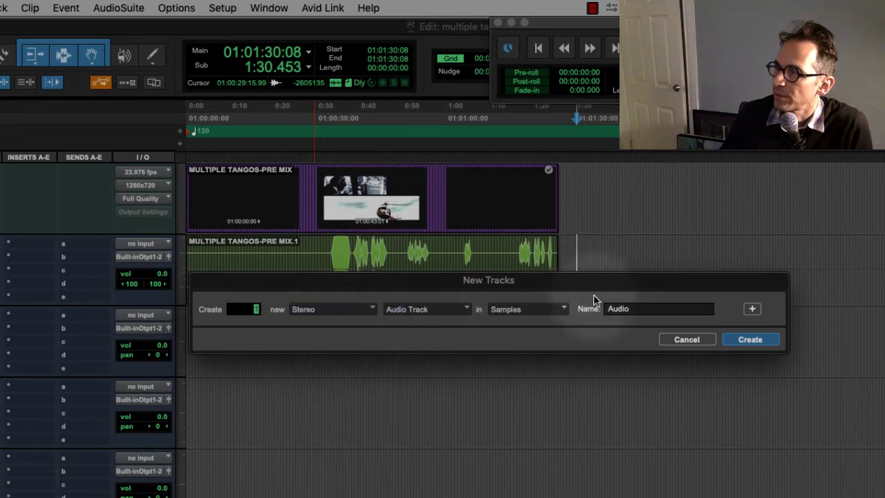
click(632, 309)
double_click(664, 306)
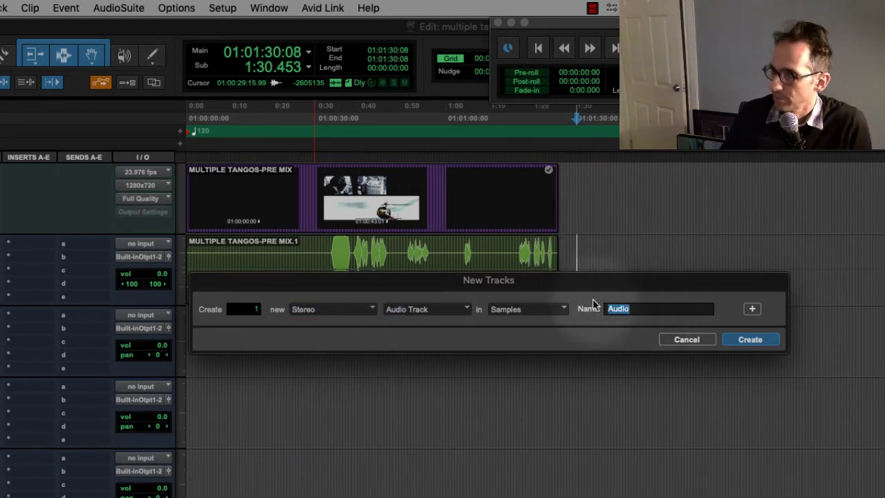
text(F)
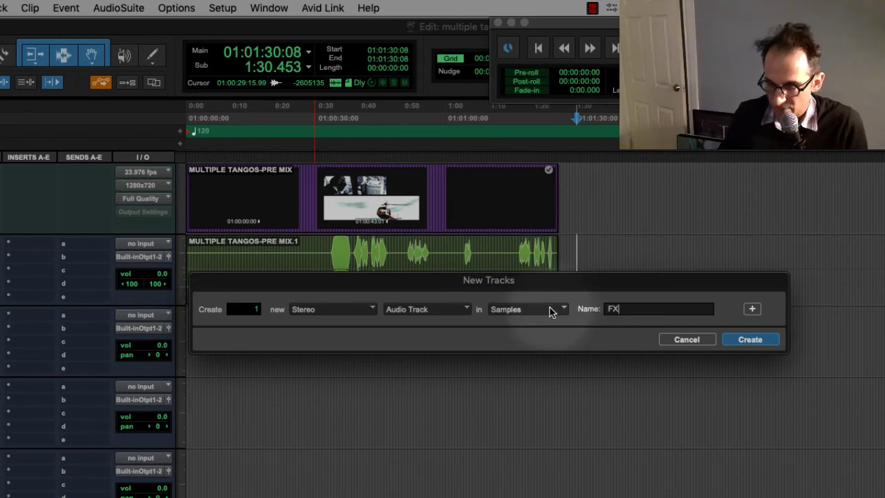
text(X)
key(Return)
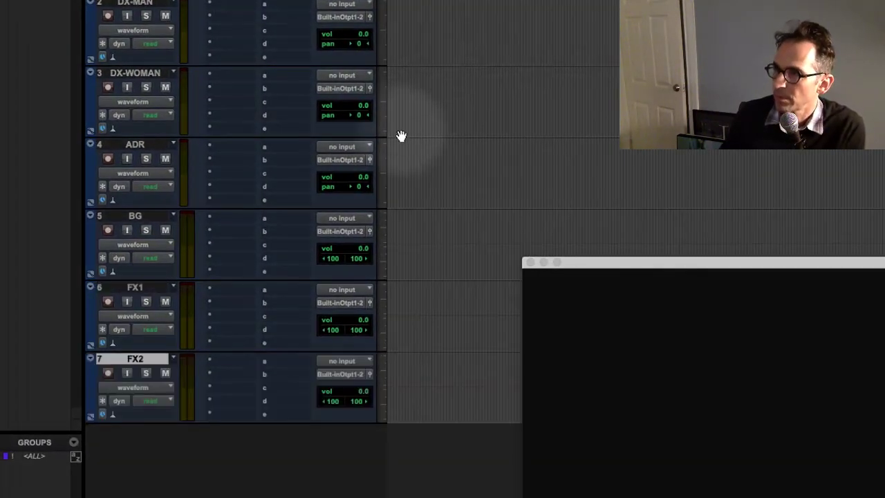
Step: Make two duplicates of the FX2 track, inserted after it with all track data included
right_click(119, 365)
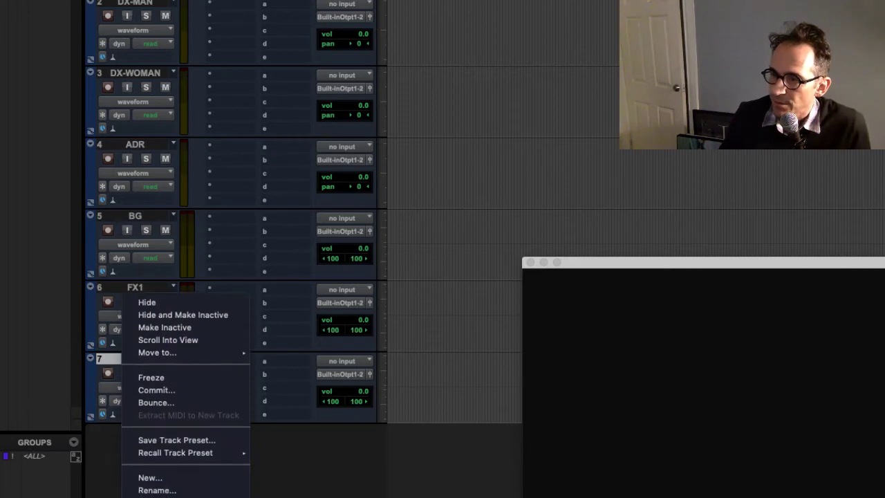
click(297, 489)
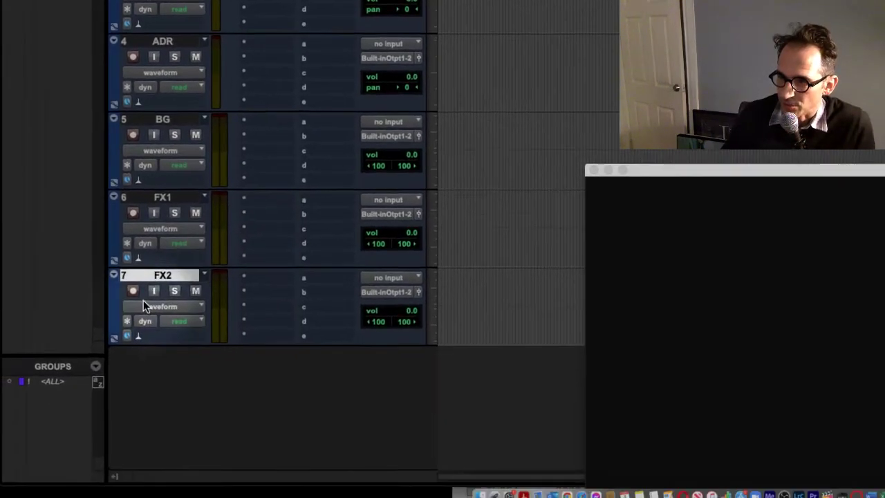
right_click(171, 261)
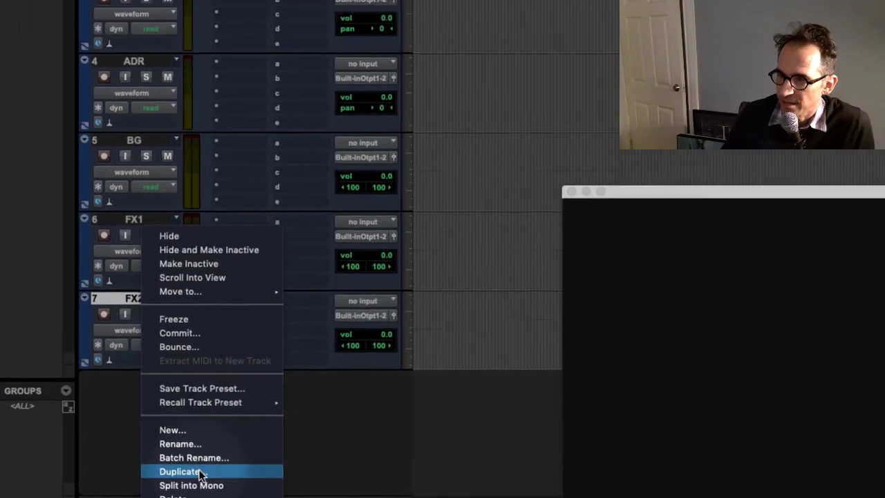
click(199, 472)
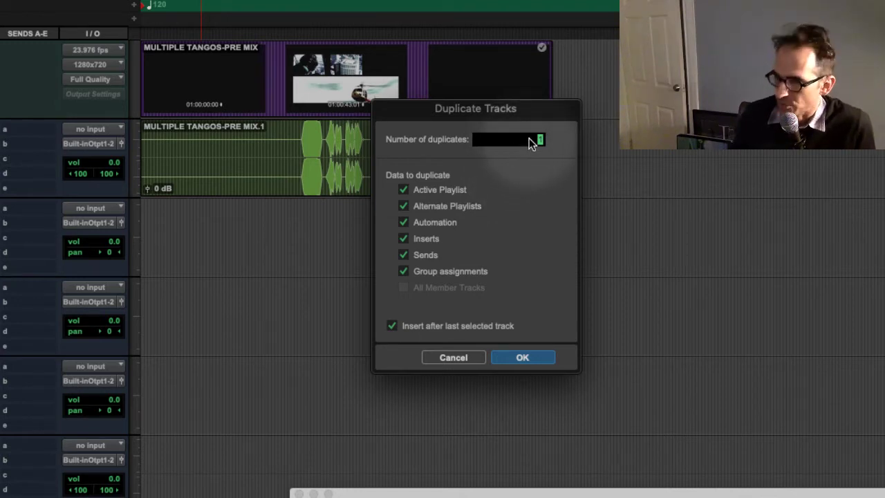
click(531, 361)
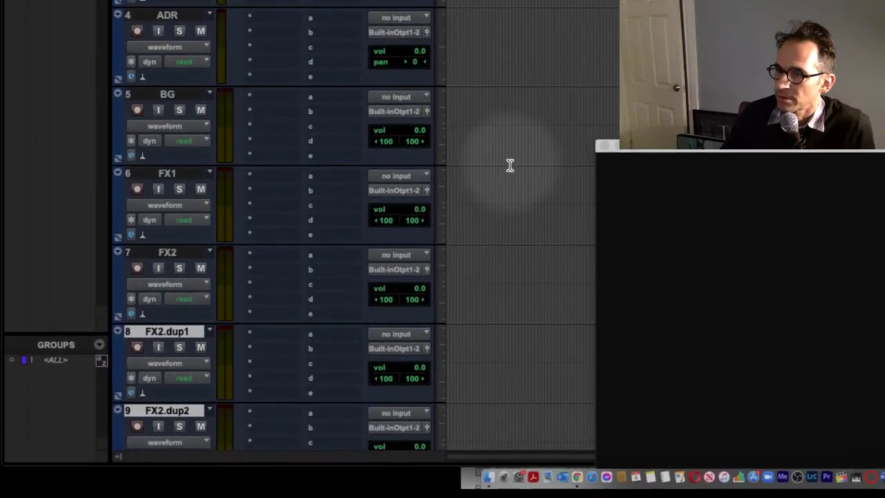
Step: Rename the two duplicated FX2 tracks as FX3 and FX4
scroll(468, 212, down, 3)
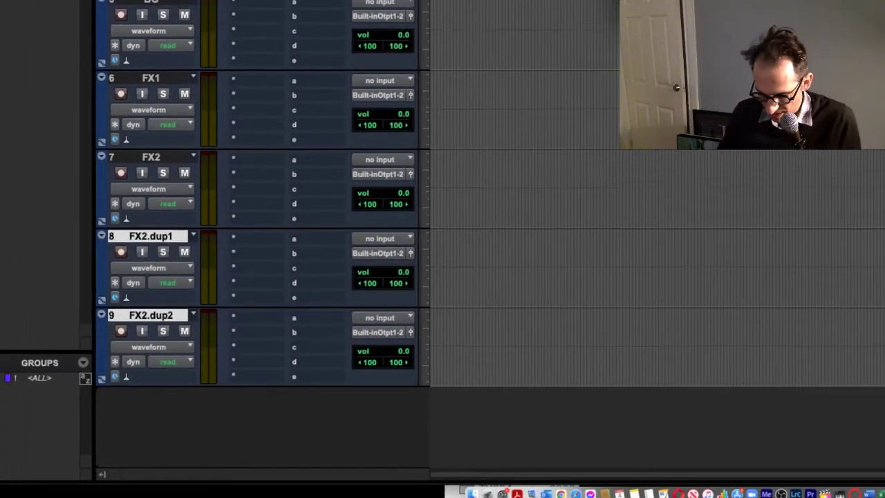
double_click(177, 219)
text(FX3)
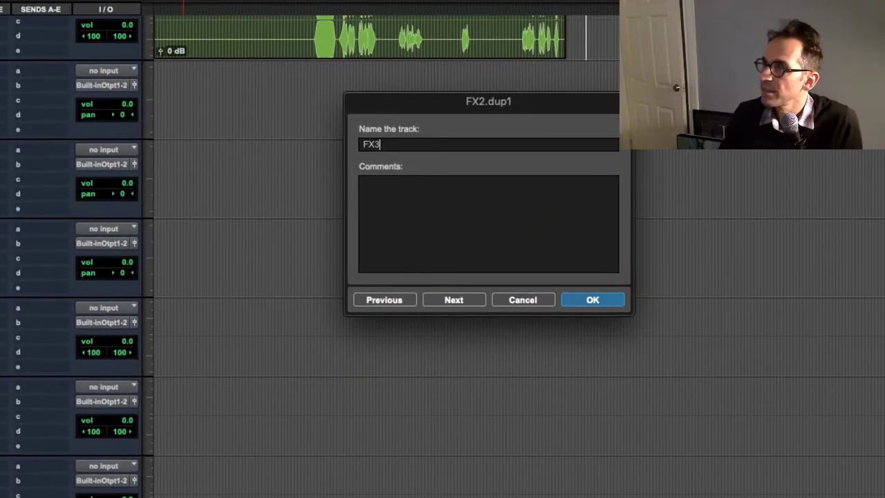
key(Return)
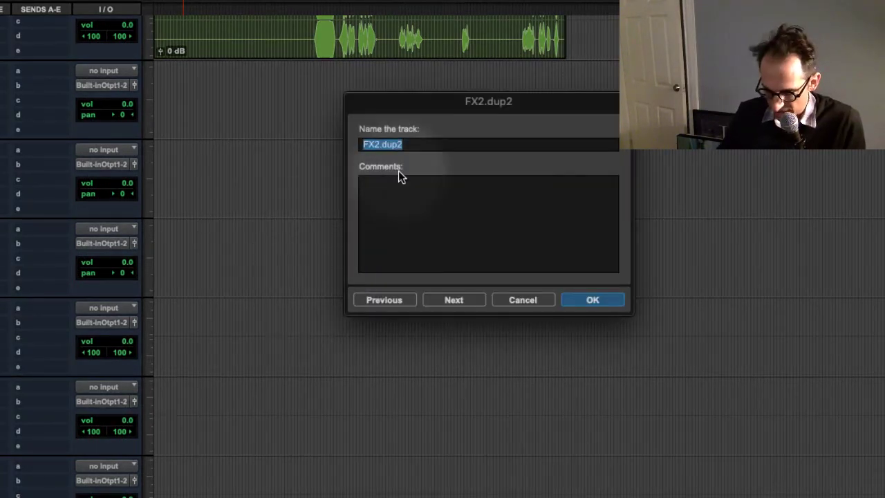
text(FX4)
key(Return)
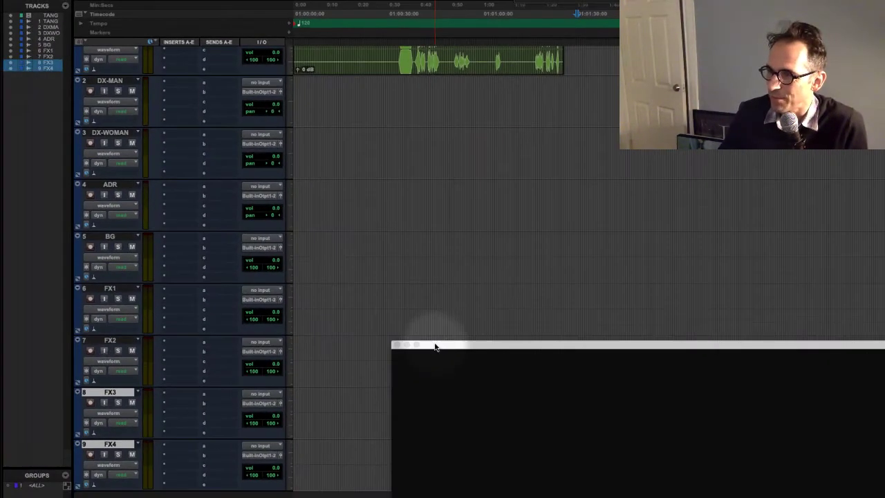
Step: Move the floating video window away from the track controls and consult the final mix routing02.png sound diagram
drag(435, 346, 587, 141)
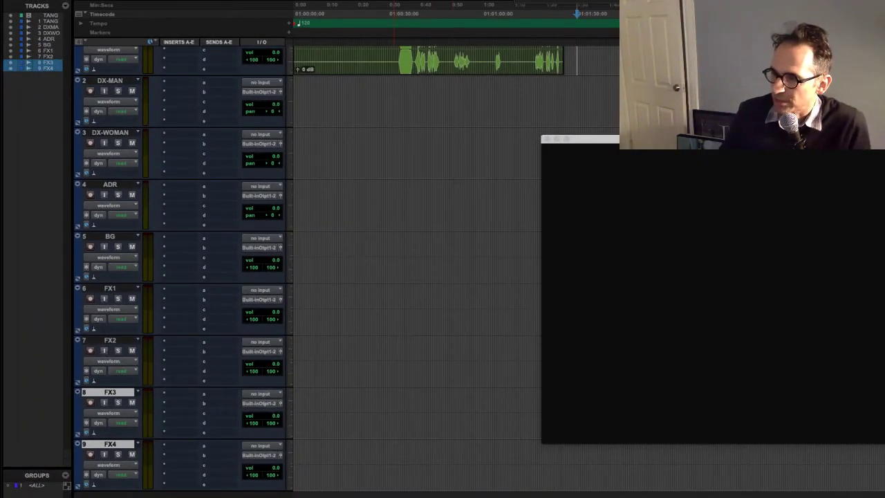
key(space)
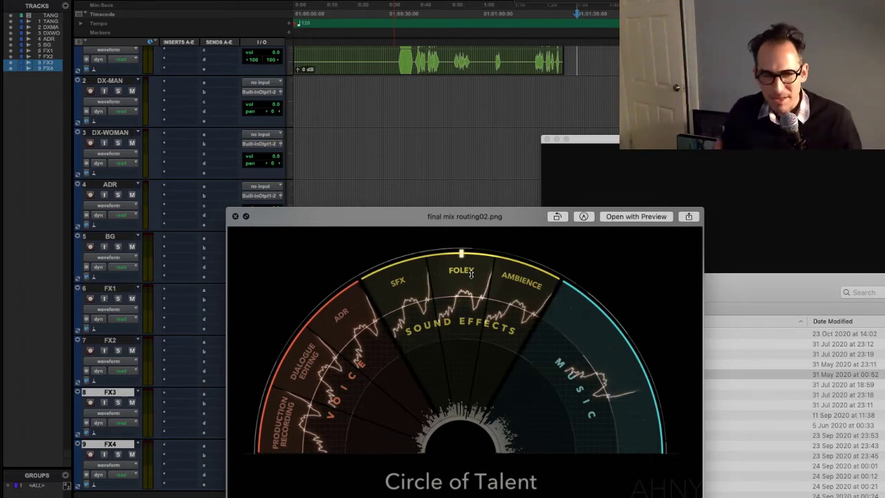
click(104, 476)
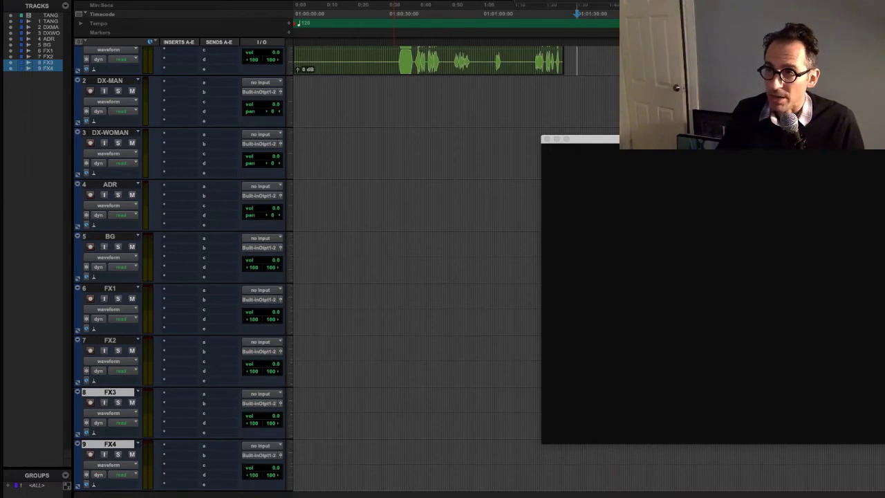
Step: Create one stereo audio track named FO1 for Foley below the FX4 track
click(155, 0)
click(166, 0)
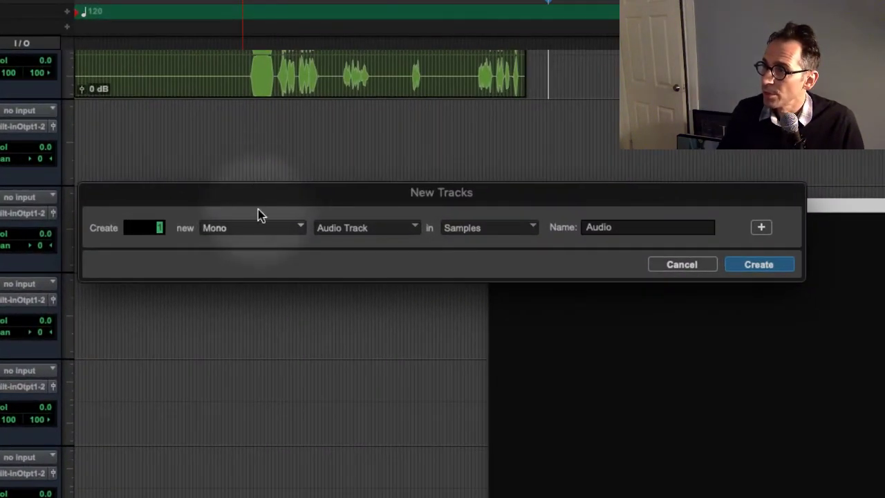
click(411, 157)
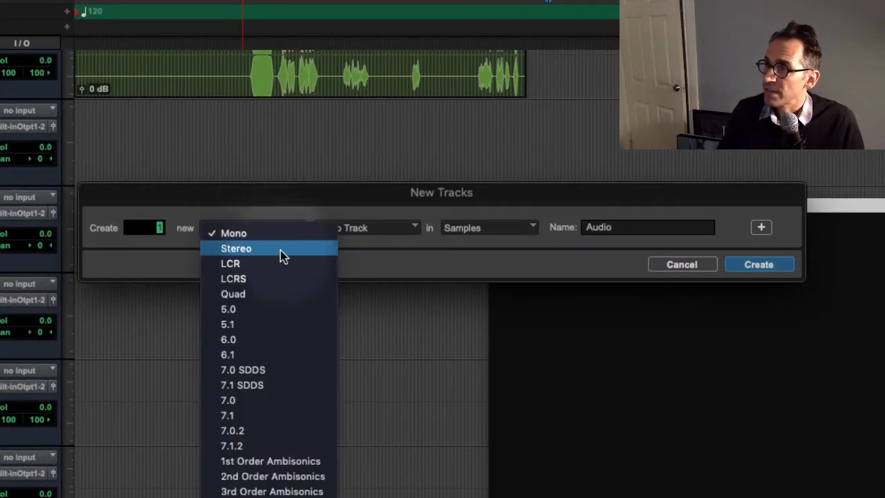
click(278, 252)
drag(646, 225, 578, 207)
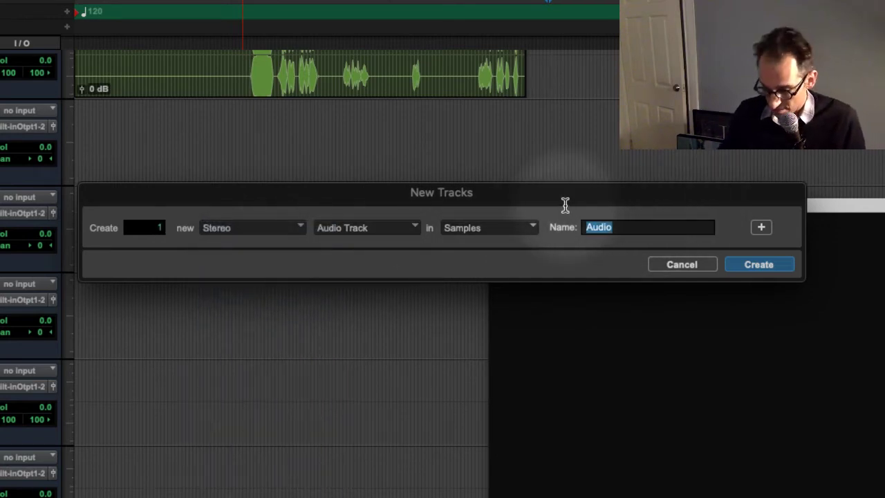
text(FO)
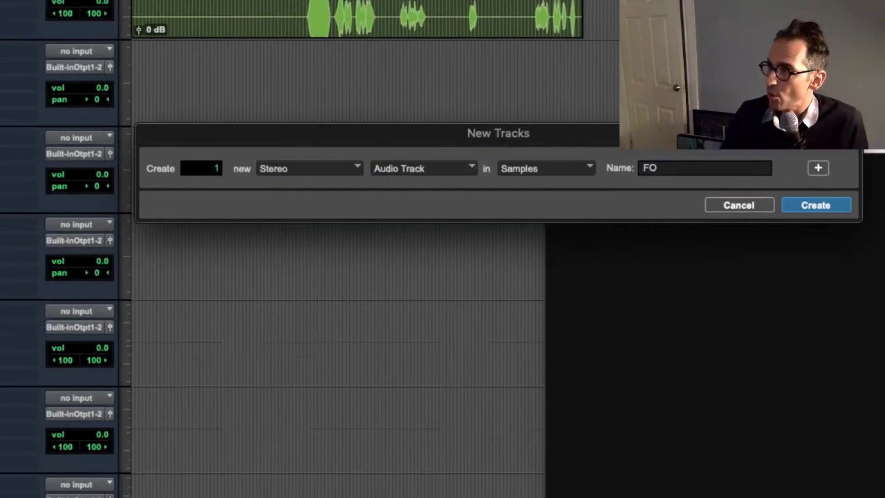
text(1)
key(Return)
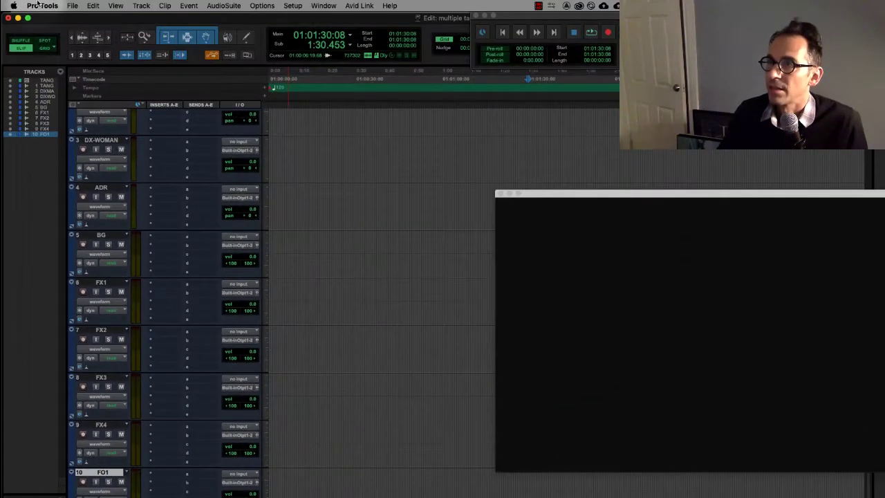
Step: Create one stereo audio track named FO2 below the FO1 track
click(141, 6)
click(374, 83)
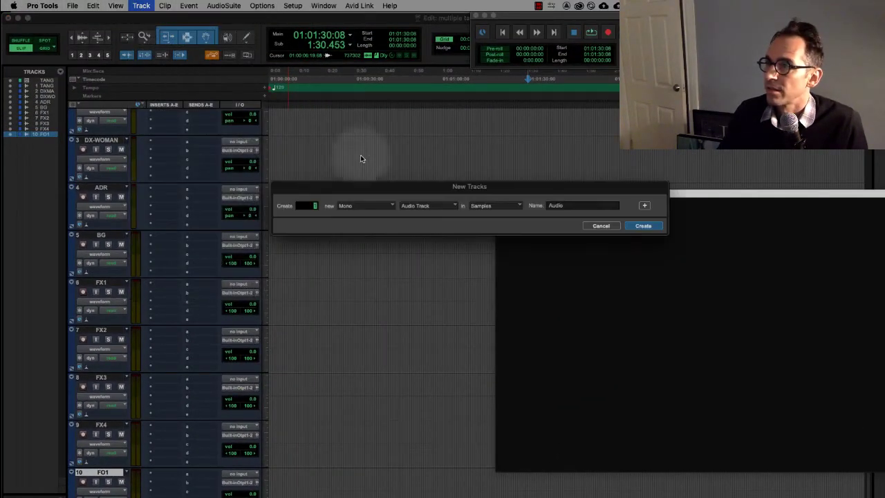
click(366, 206)
click(360, 206)
key(super+Right)
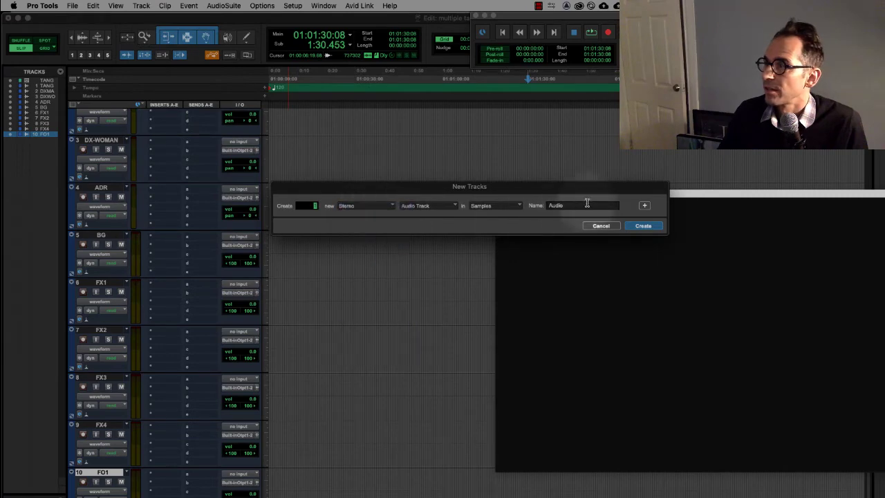
double_click(547, 205)
text(FO2)
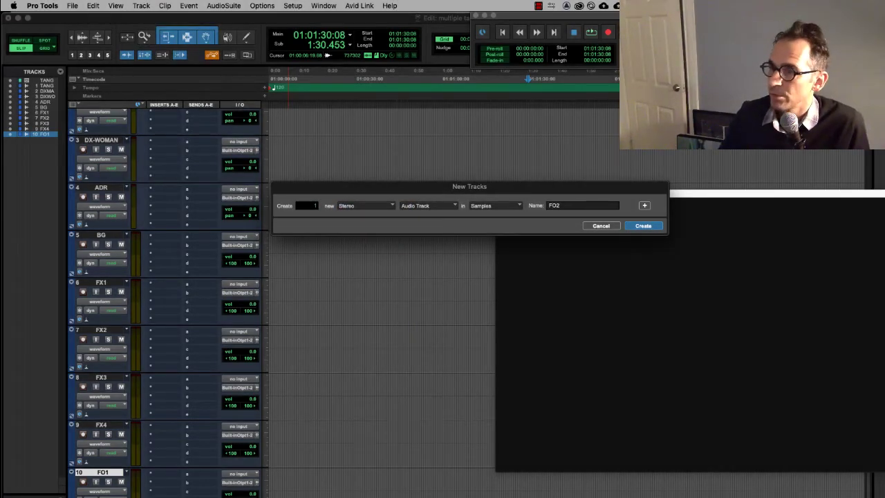
key(Return)
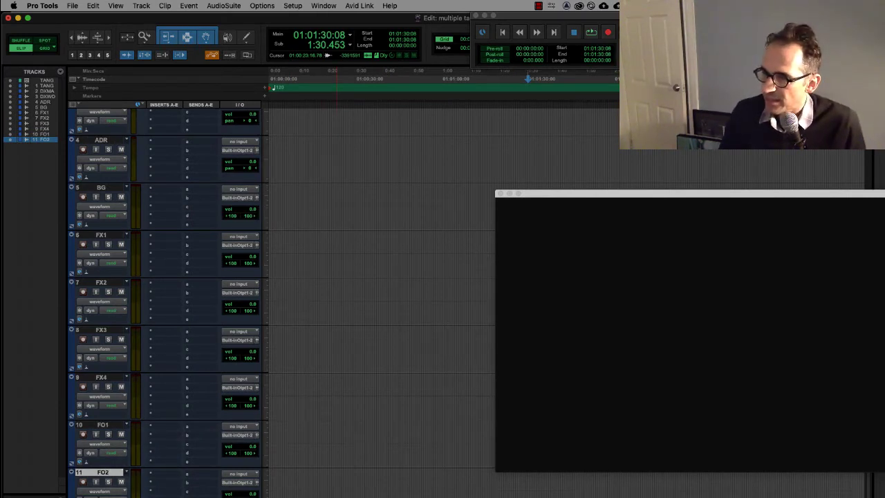
Step: Consult the final mix routing02.png sound diagram and create one stereo audio track named MX for music below the FO2 track
key(space)
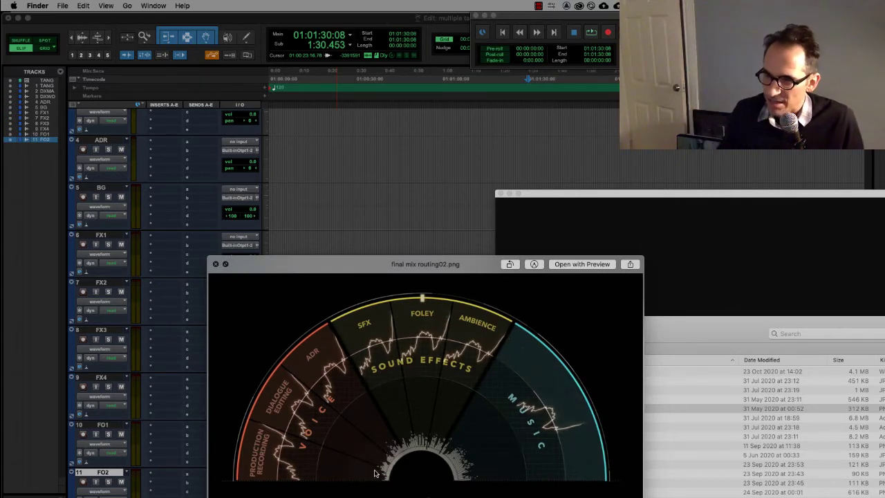
key(super+Tab)
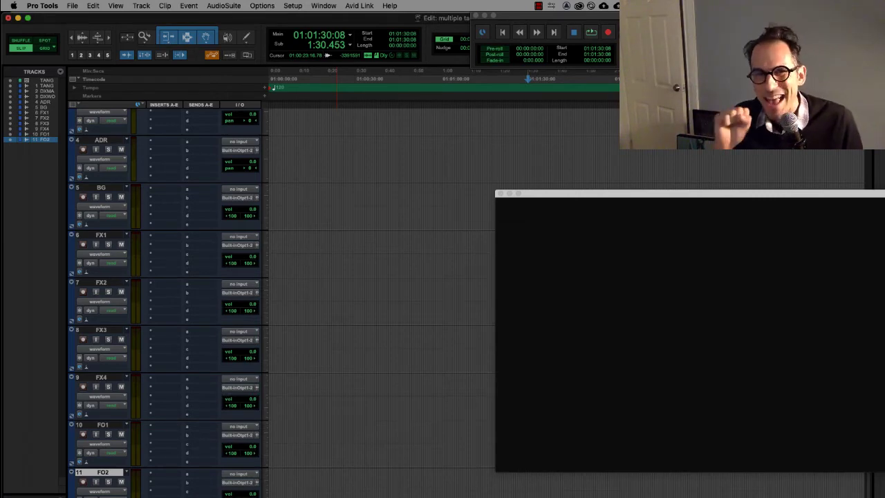
click(142, 6)
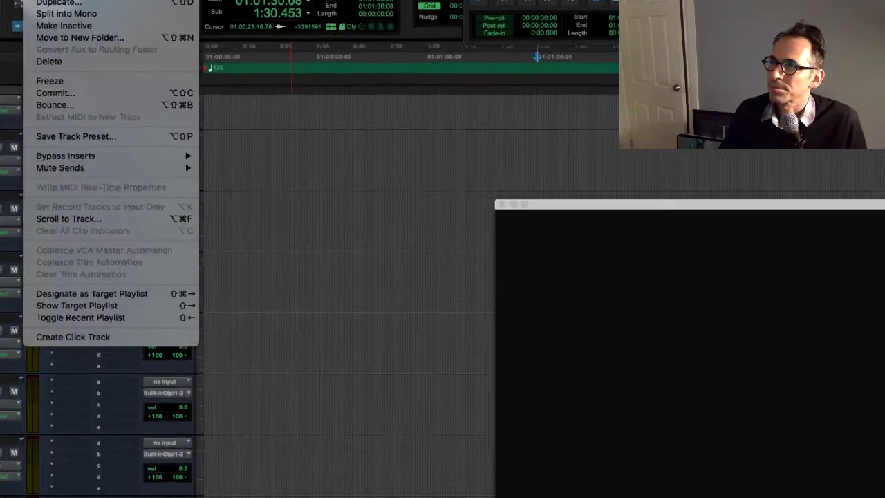
click(154, 22)
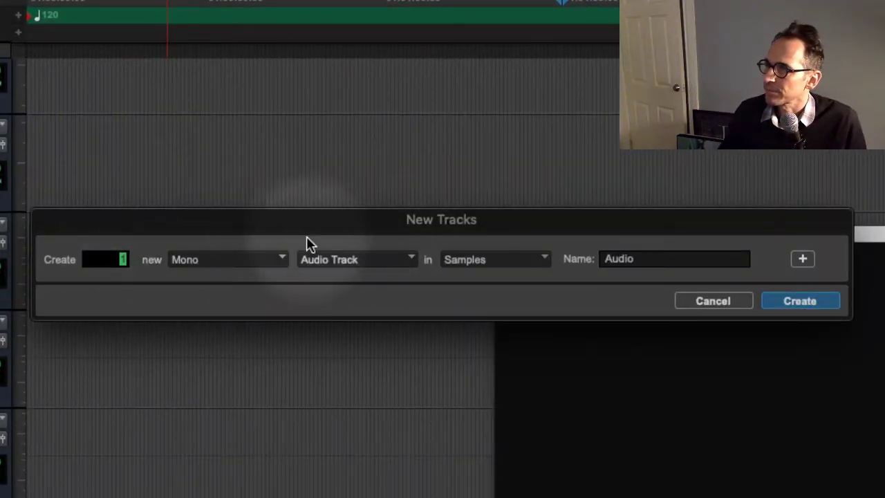
click(257, 258)
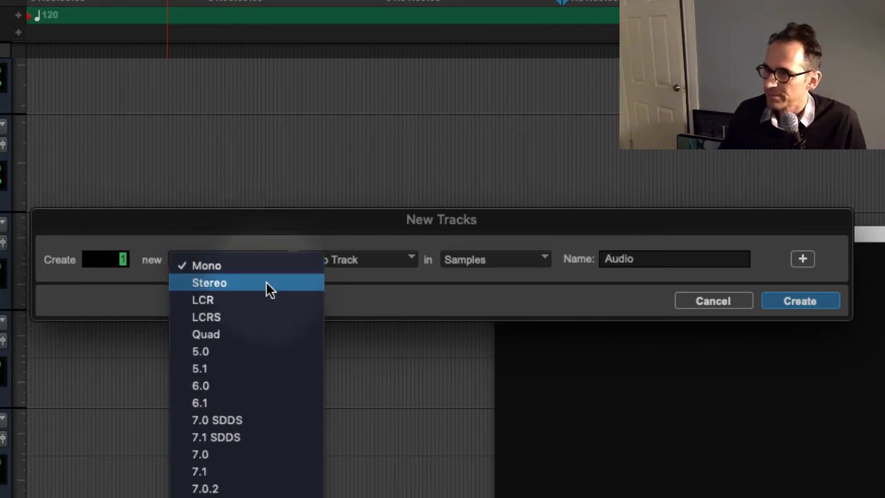
click(265, 283)
click(671, 264)
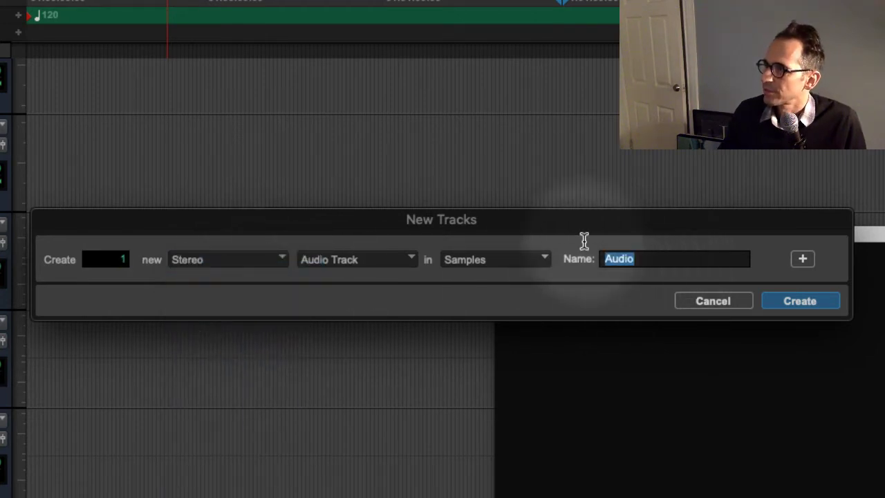
text(MX)
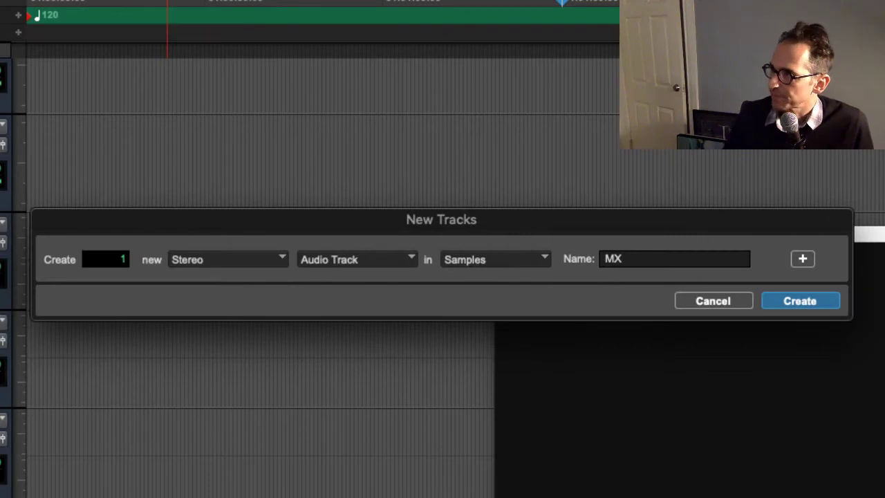
key(Return)
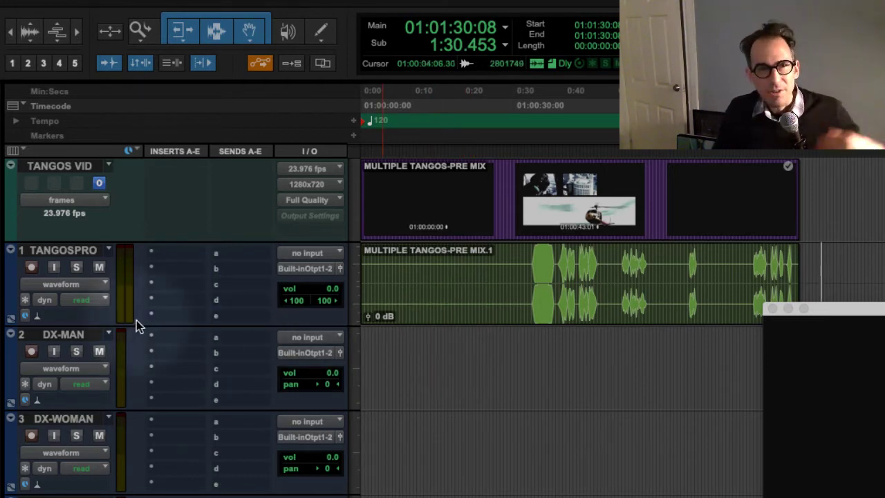
Step: Review the dialogue, ADR and background tracks one by one, from DX-MAN to BG
click(60, 335)
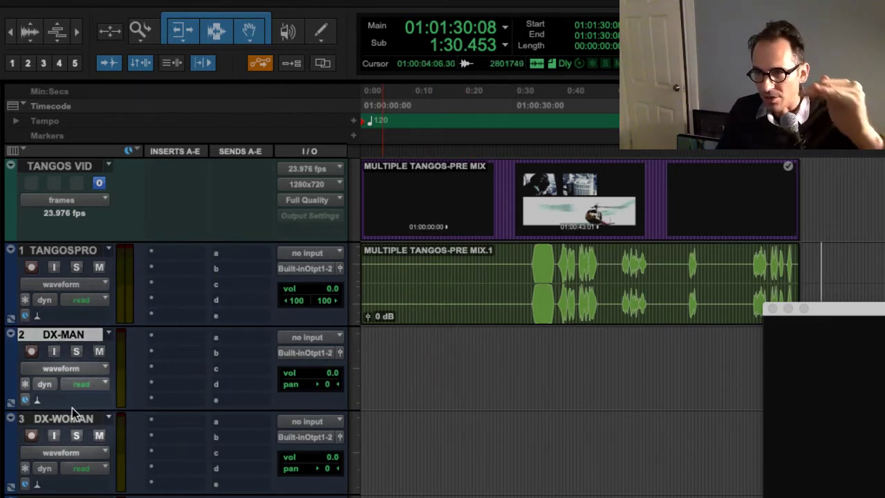
click(76, 420)
click(61, 337)
click(70, 419)
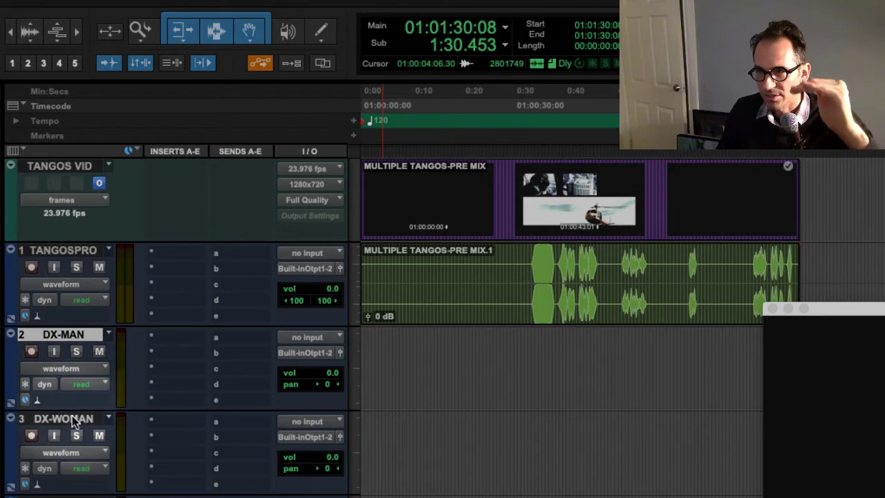
click(79, 335)
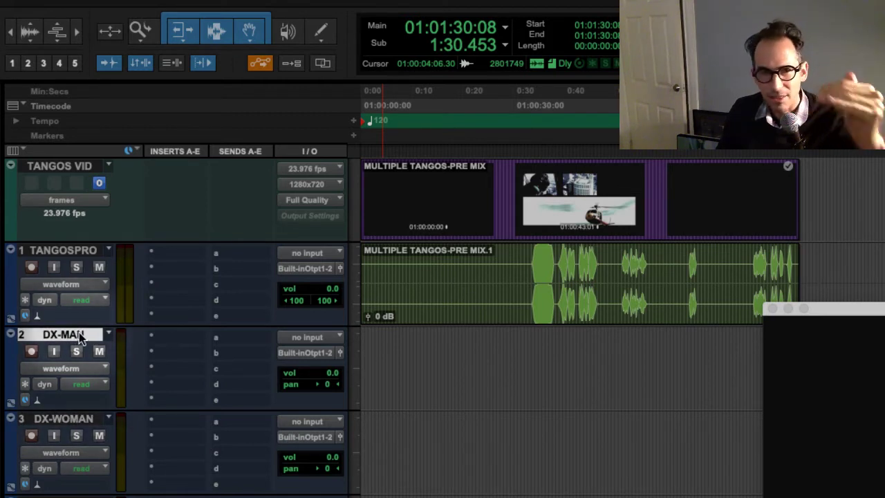
click(76, 419)
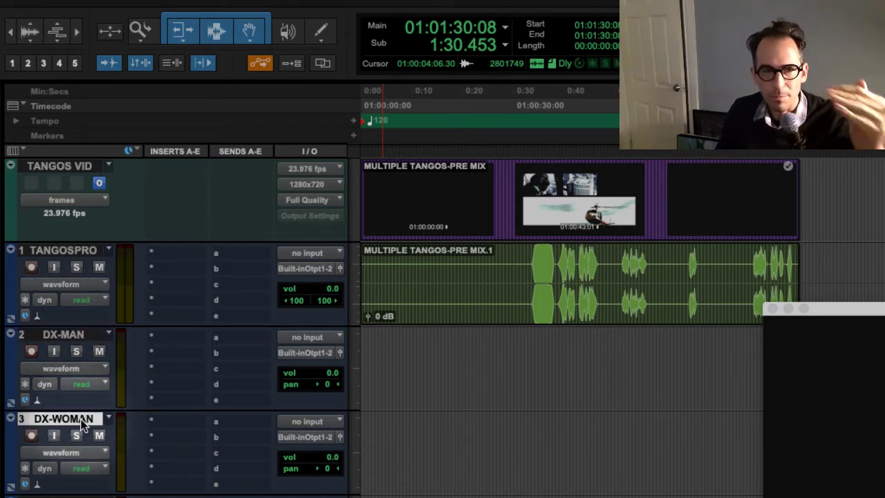
scroll(81, 424, down, 5)
click(73, 321)
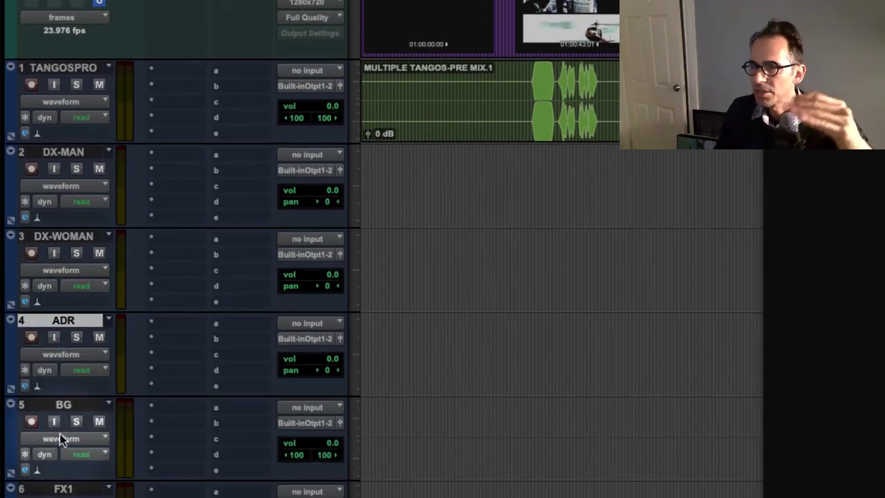
click(64, 405)
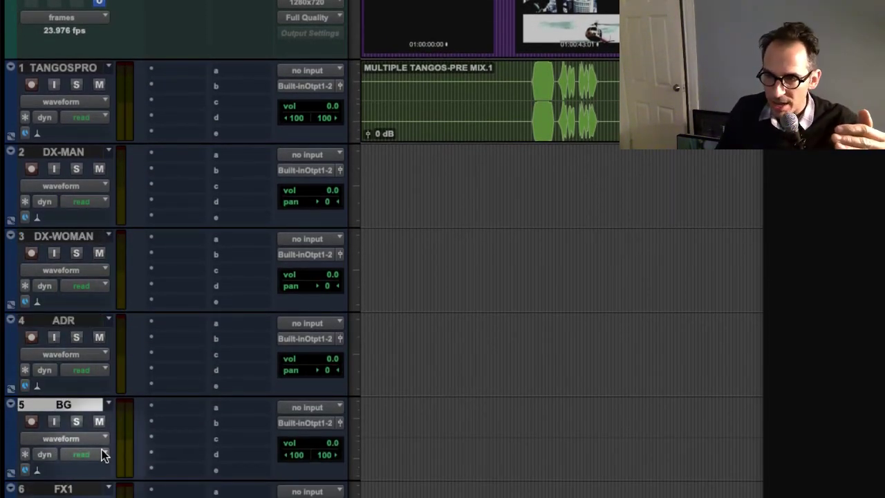
Step: Review the effects, Foley and music tracks in order, from FX1 to MX
scroll(103, 454, down, 7)
click(71, 237)
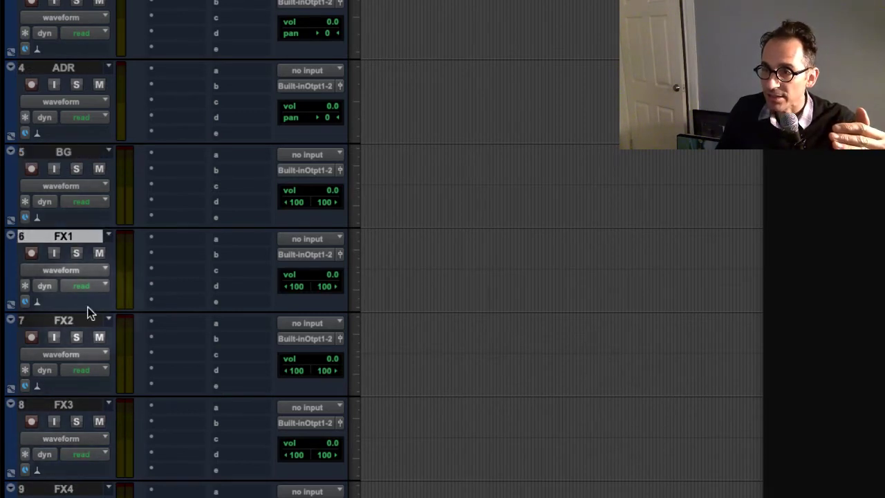
click(72, 318)
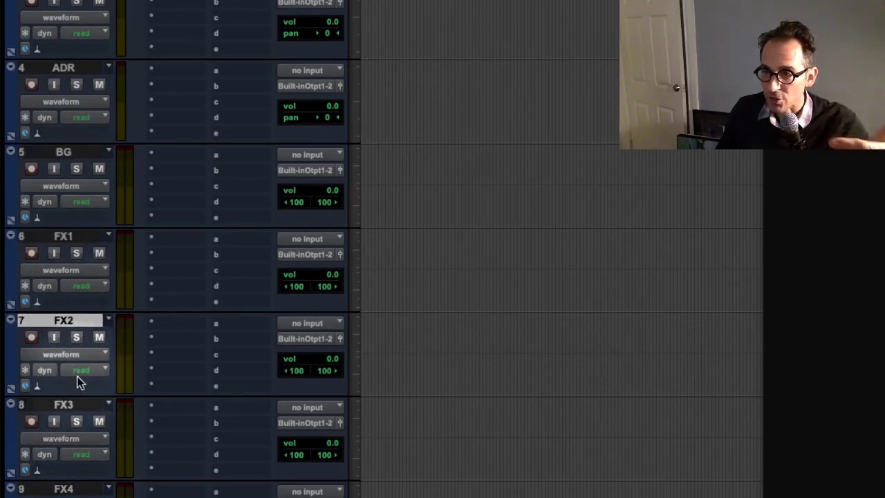
click(55, 404)
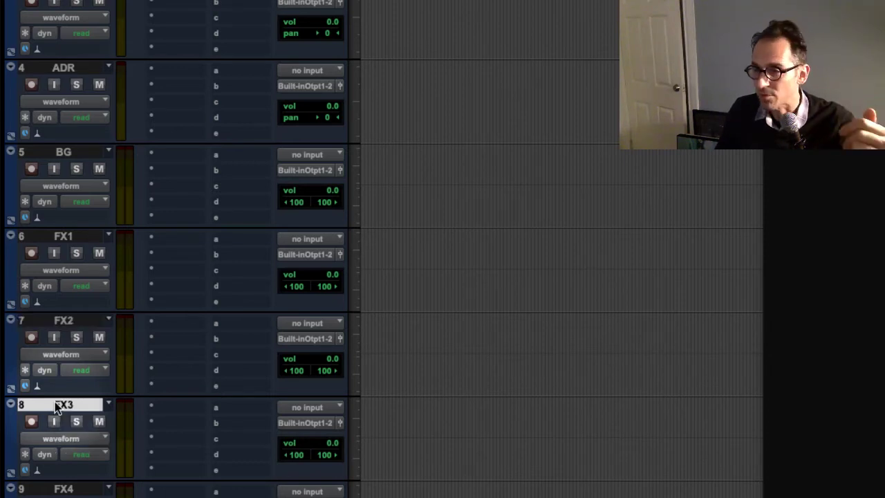
scroll(58, 408, down, 10)
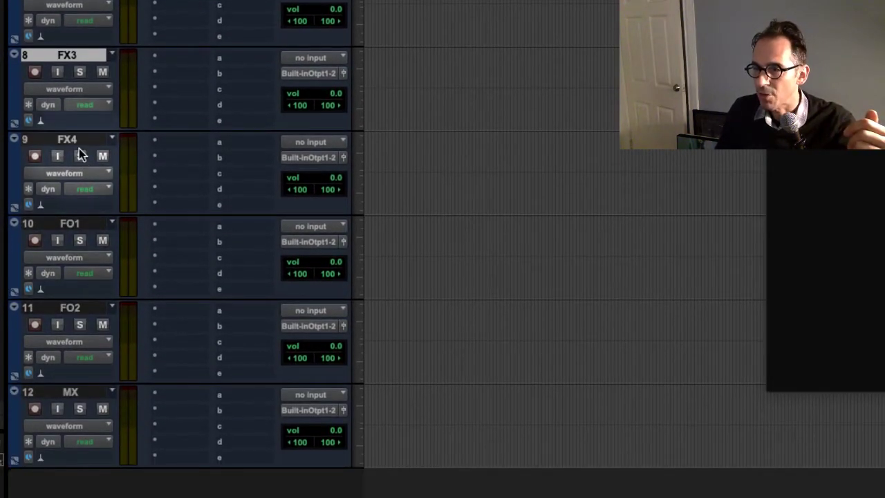
click(83, 223)
click(79, 307)
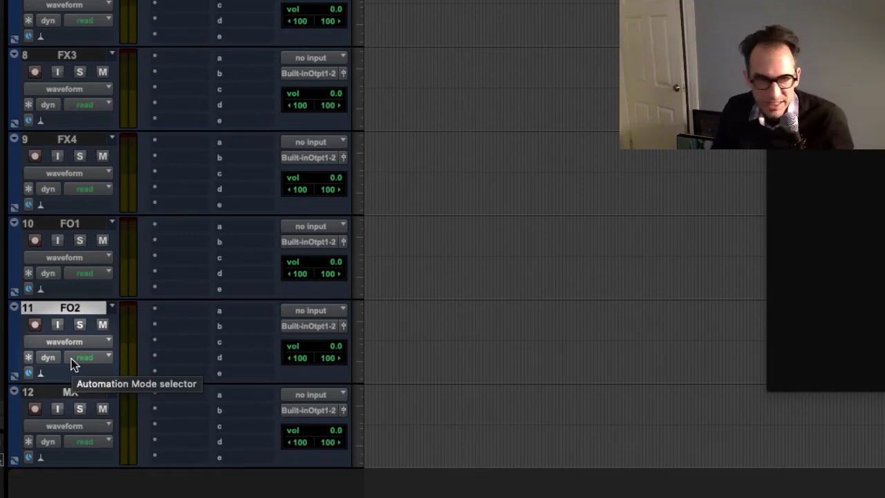
click(66, 395)
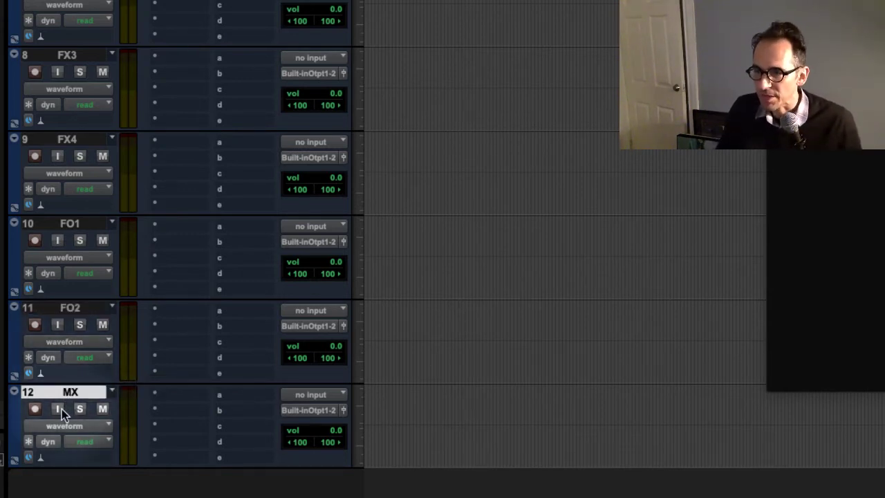
scroll(61, 409, up, 5)
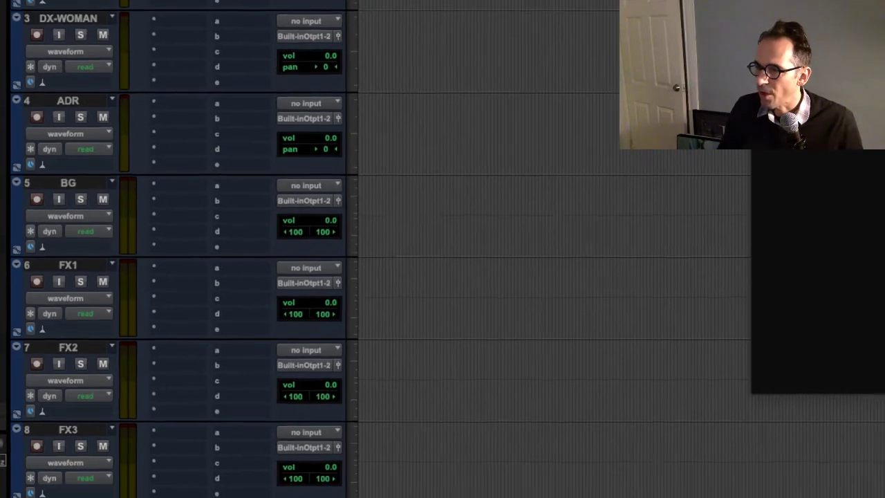
Step: Compare the final mix routing02.png sound diagram with the session's track order, from DX-MAN through to MX
key(space)
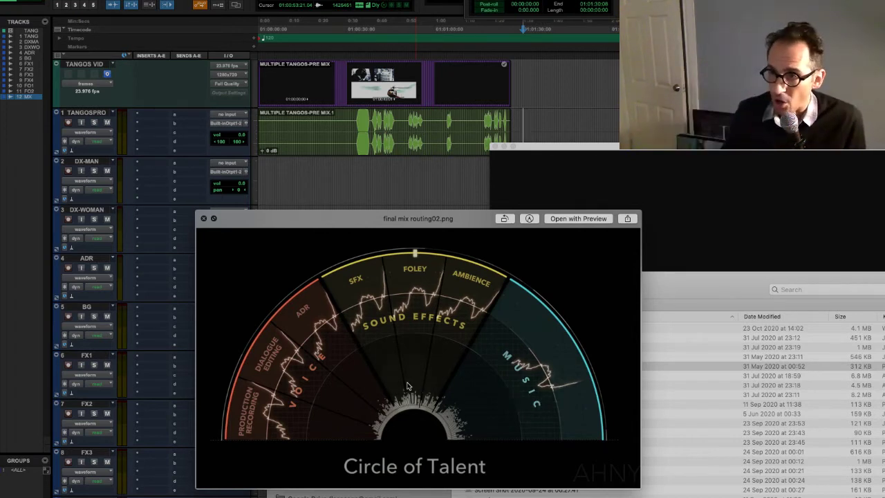
click(149, 251)
click(150, 251)
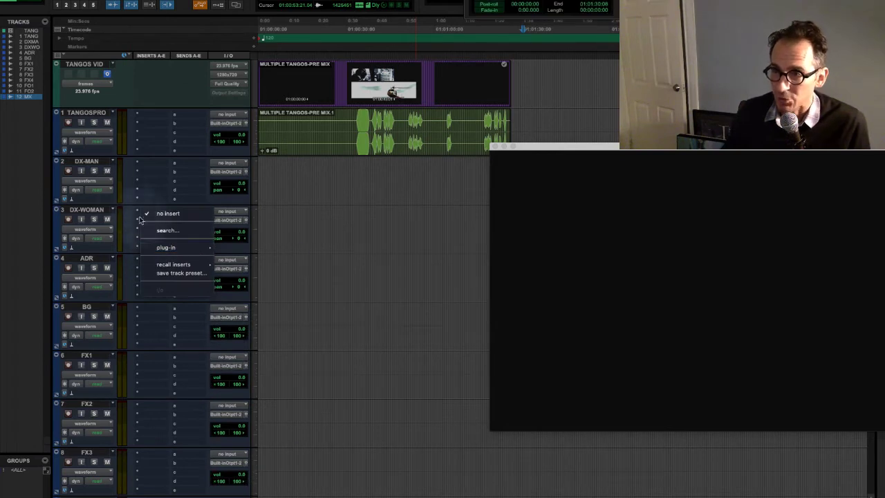
click(88, 164)
click(87, 161)
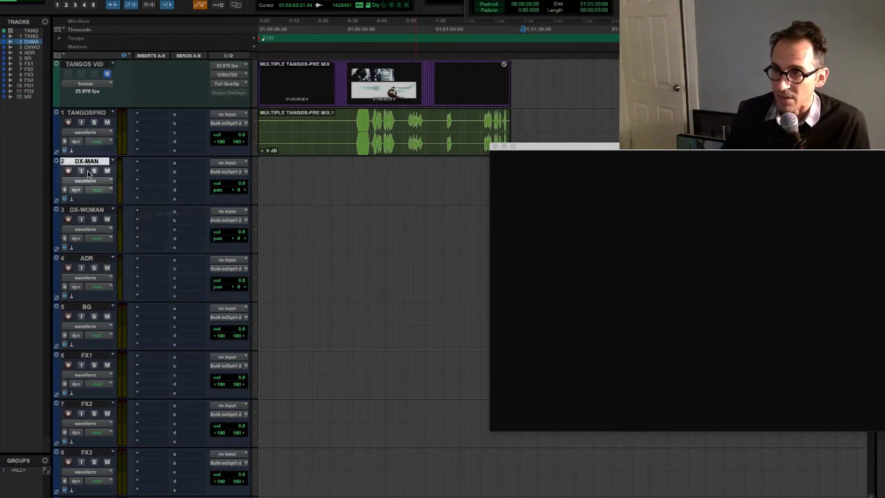
click(86, 209)
click(86, 258)
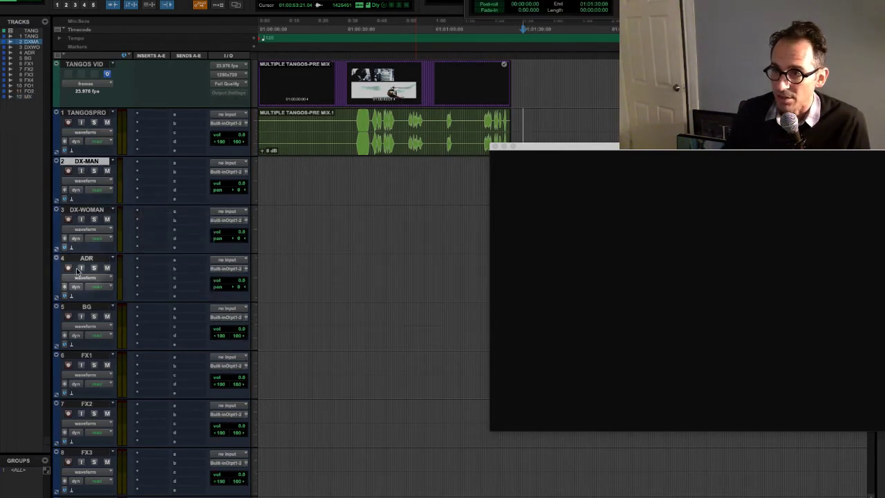
click(87, 306)
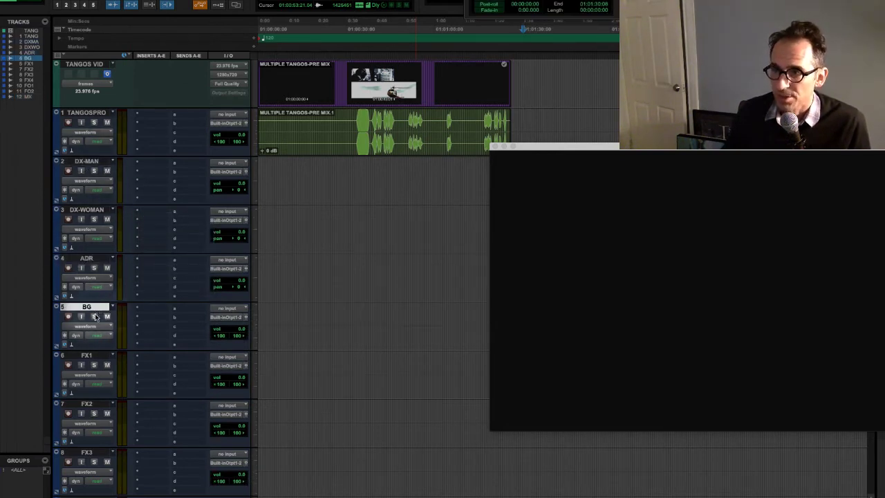
click(87, 355)
scroll(90, 346, down, 2)
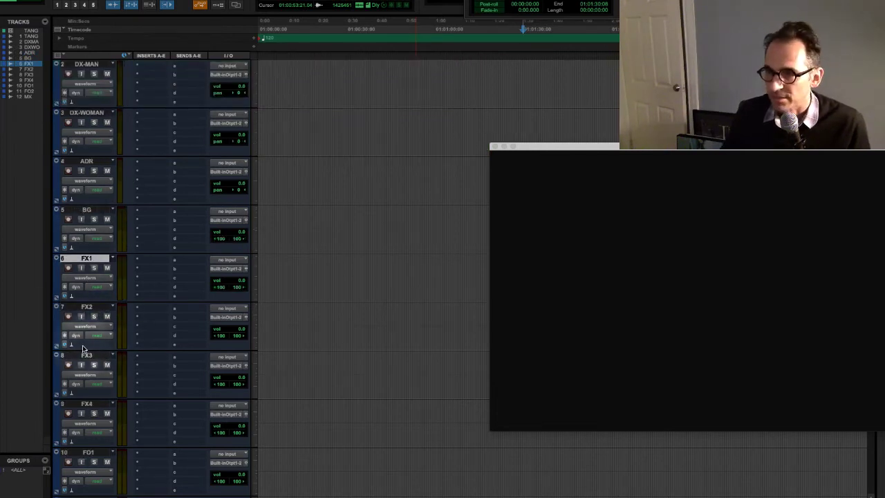
click(102, 453)
scroll(103, 453, down, 1)
scroll(104, 453, down, 2)
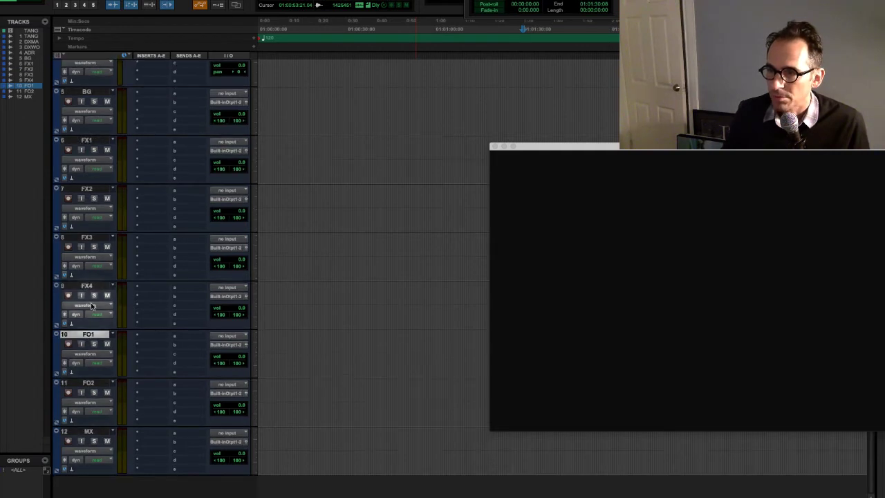
click(84, 432)
scroll(113, 435, up, 5)
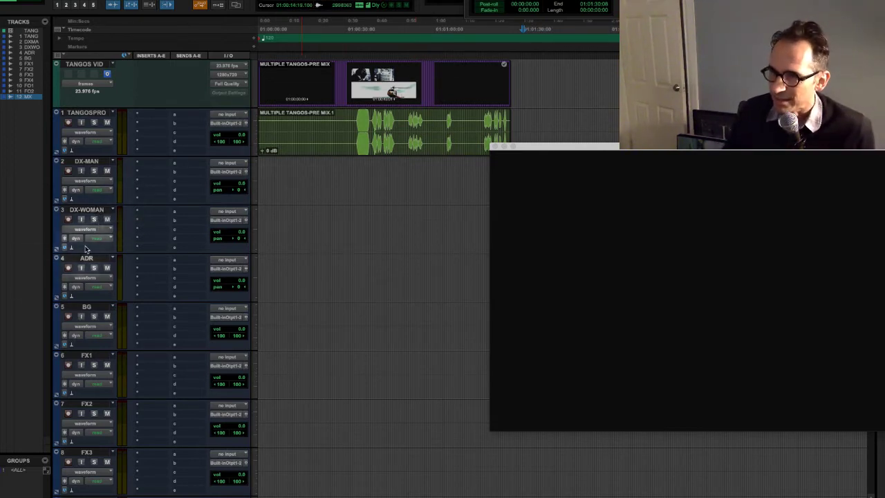
Step: Create one mono audio track named DX-VILLAIN directly below the DX-WOMAN track
click(94, 213)
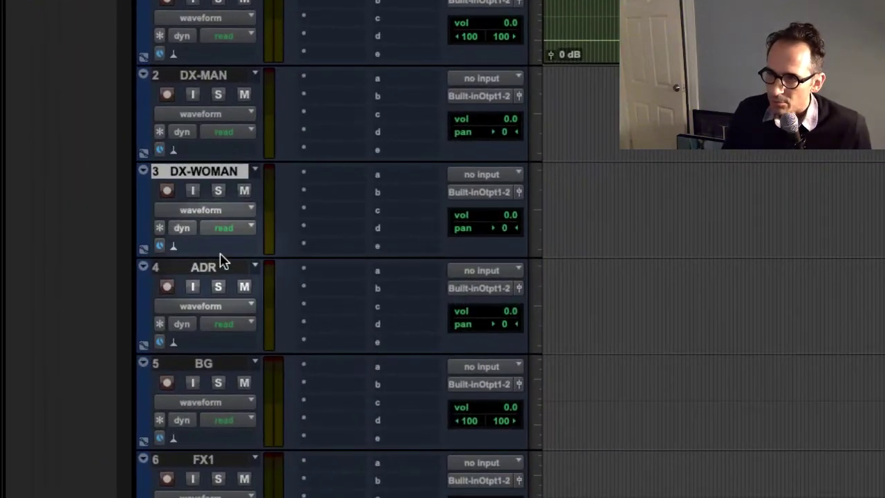
click(97, 261)
click(209, 171)
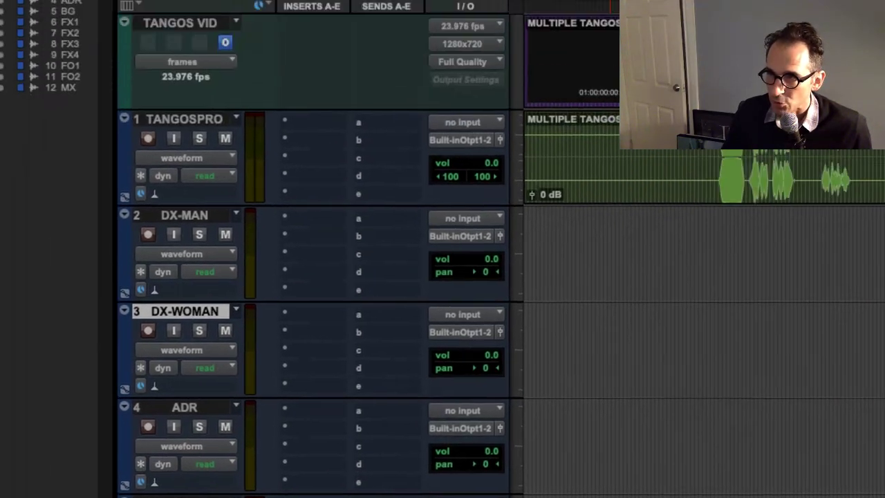
click(235, 39)
click(248, 63)
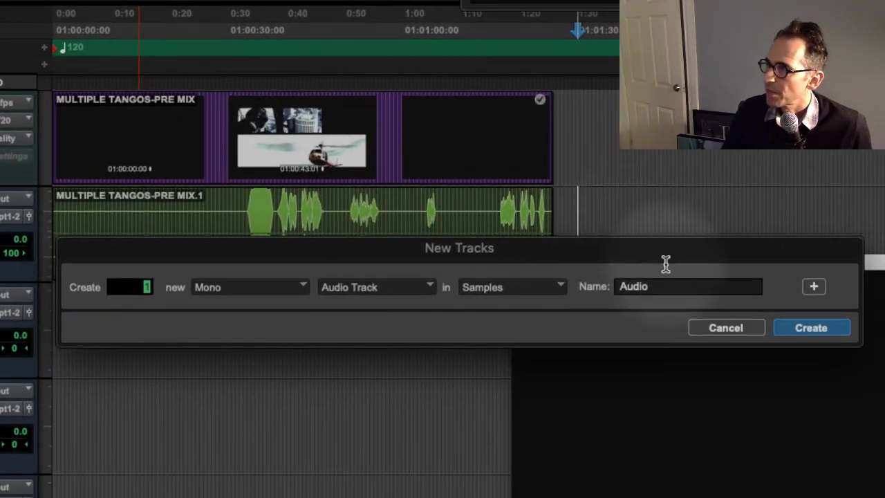
click(676, 289)
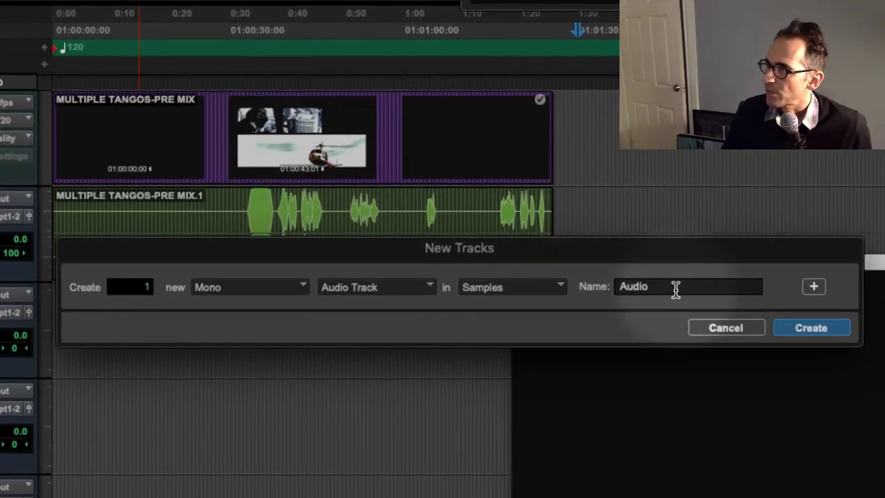
drag(676, 288, 592, 276)
text(D)
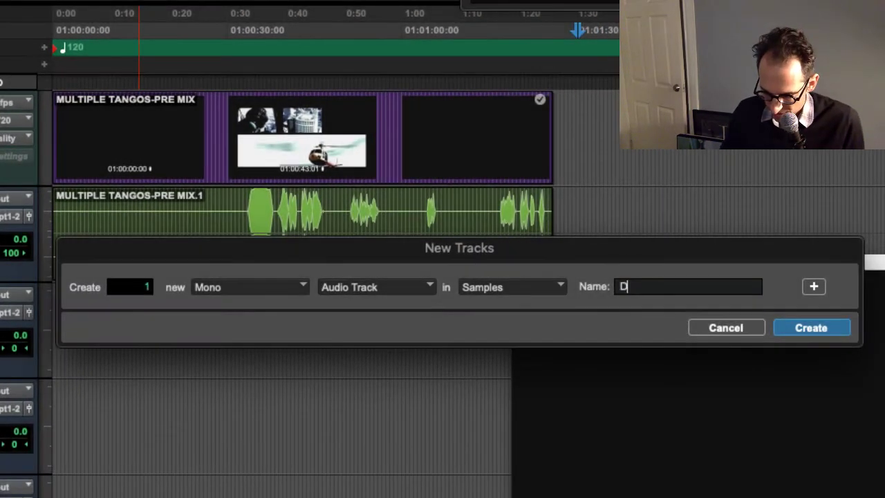
text(X-VIL)
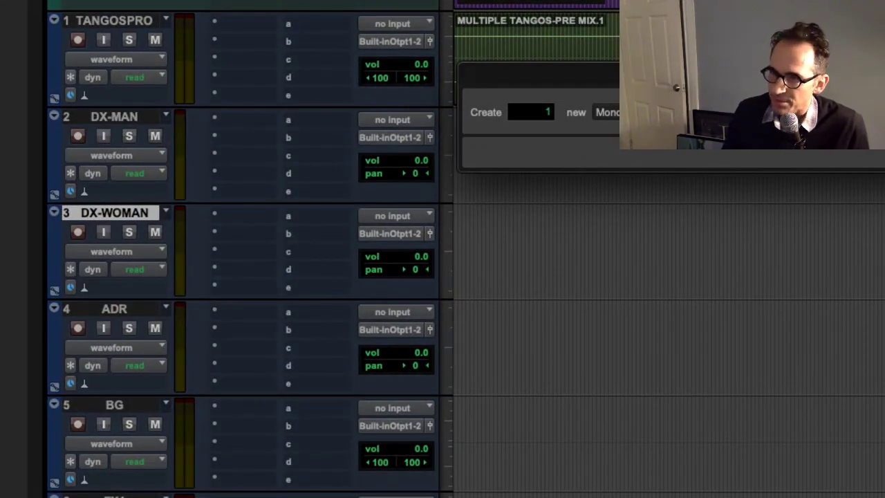
text(LAIN)
key(Return)
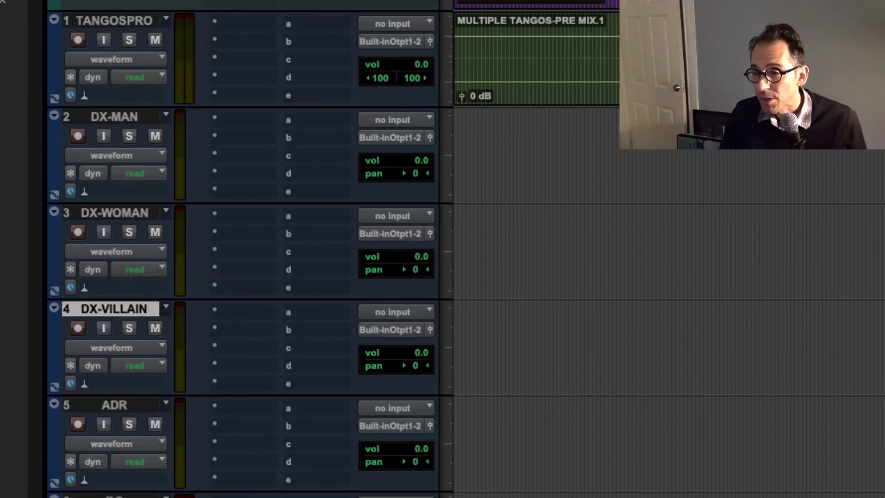
scroll(133, 346, down, 10)
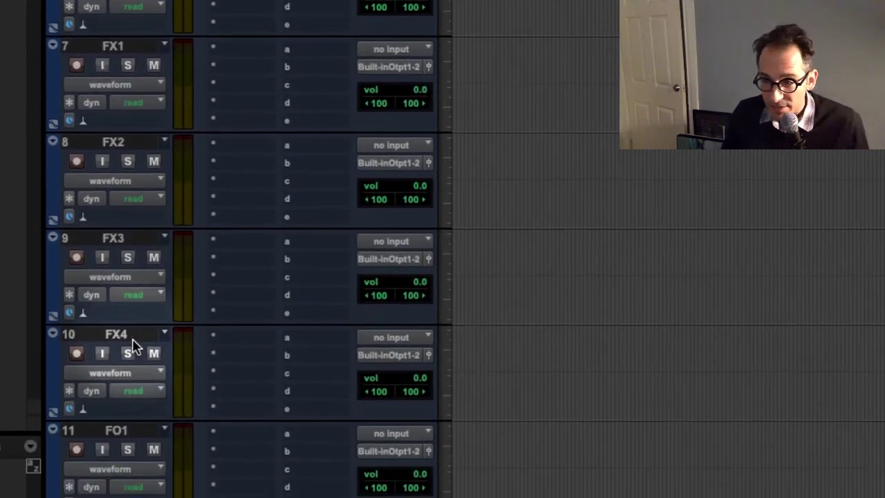
scroll(133, 346, down, 1)
click(131, 325)
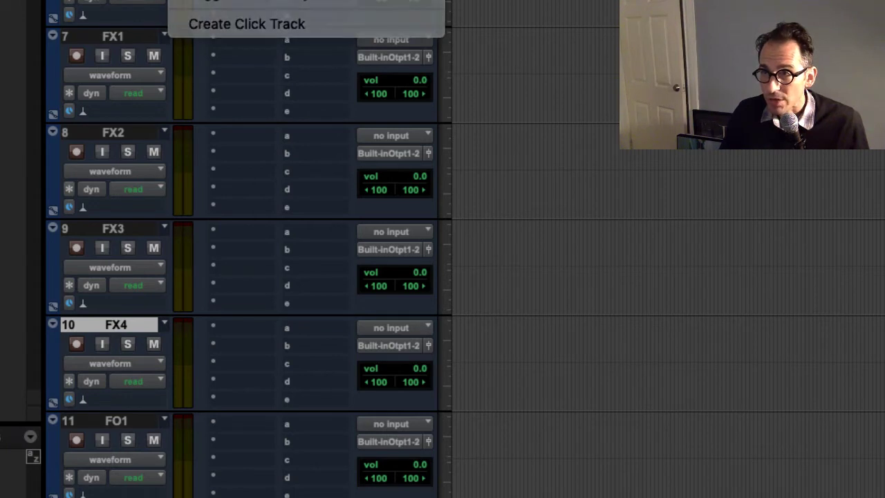
key(Escape)
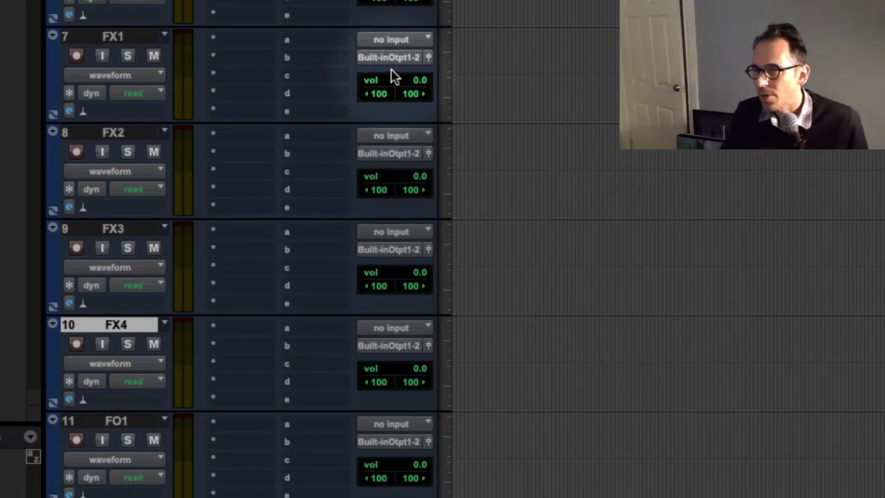
click(622, 244)
scroll(286, 421, down, 5)
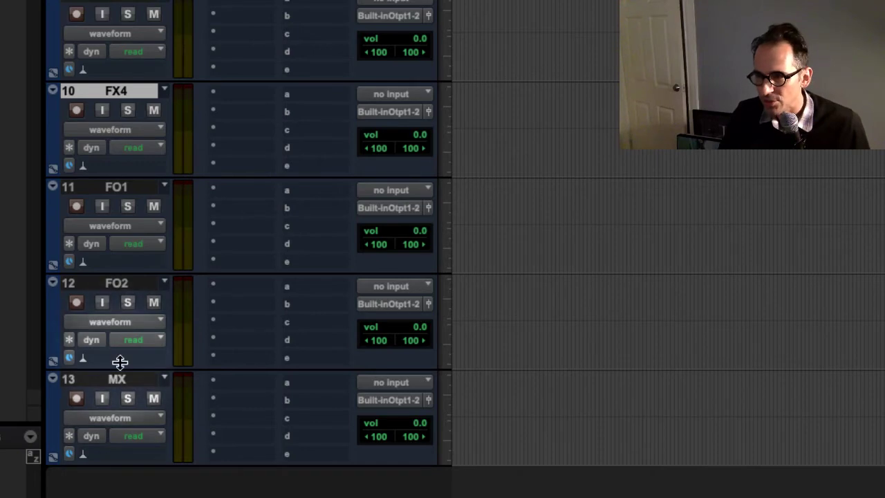
mouse_move(113, 380)
mouse_down()
mouse_move(94, 229)
mouse_move(87, 2)
mouse_move(122, 142)
mouse_move(128, 389)
mouse_up()
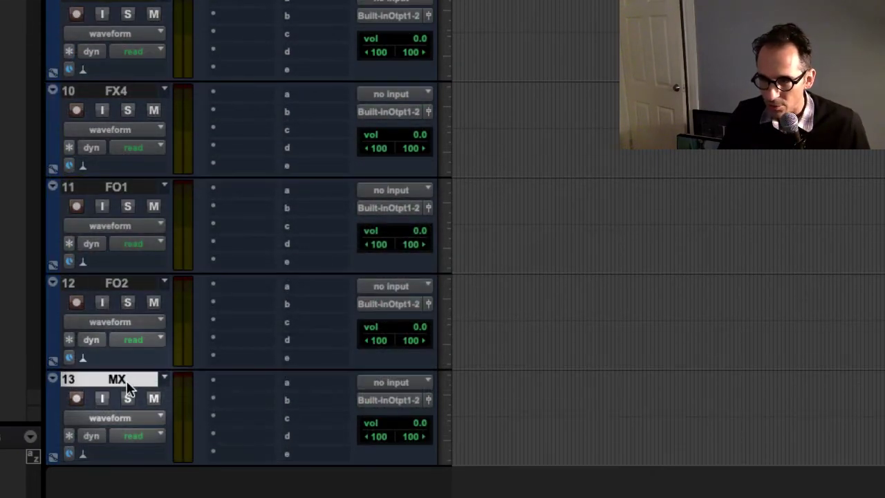
Step: Create one mono audio track with the default name directly below the DX-VILLAIN track
scroll(162, 142, up, 6)
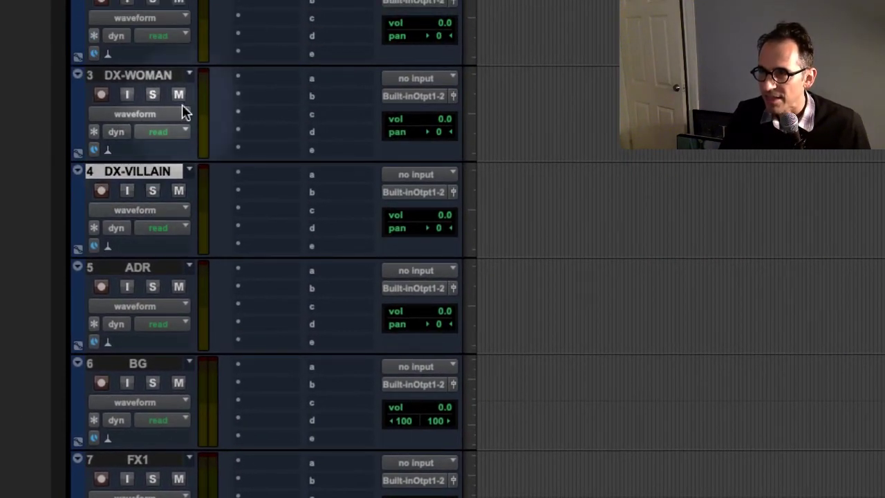
click(208, 0)
key(super+shift+n)
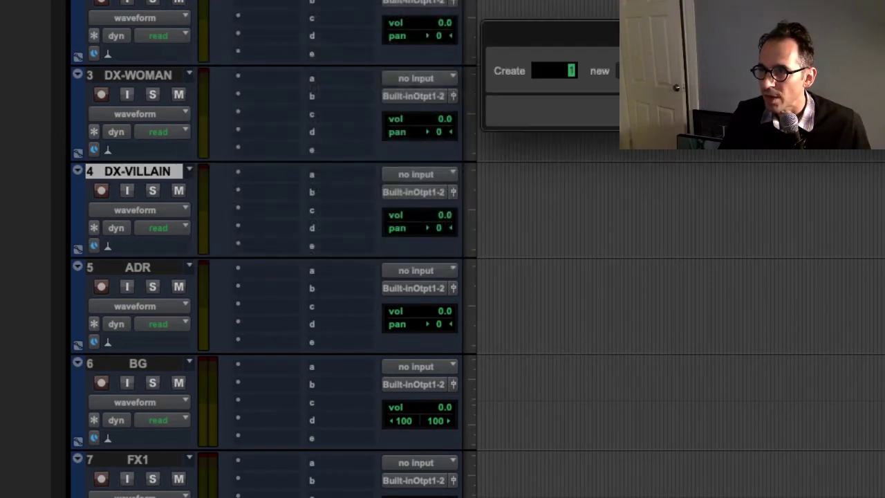
key(Return)
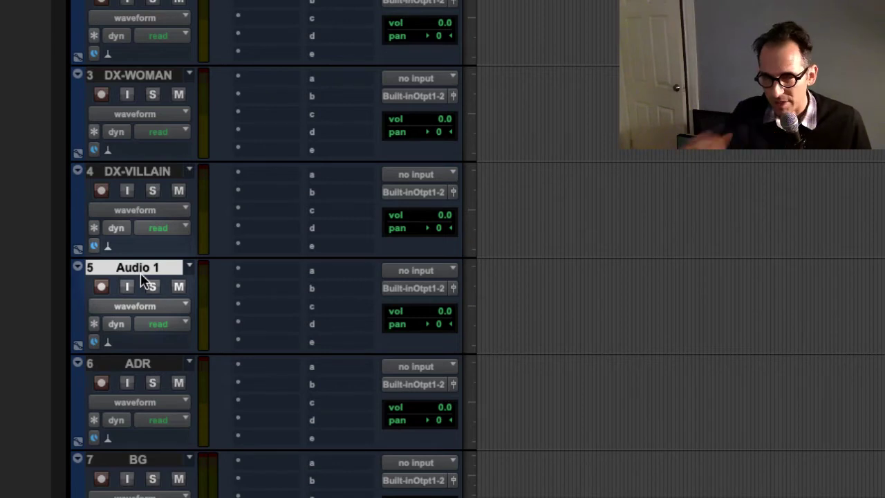
Step: Remove the default-named audio track and delete the DX-VILLAIN track
right_click(169, 269)
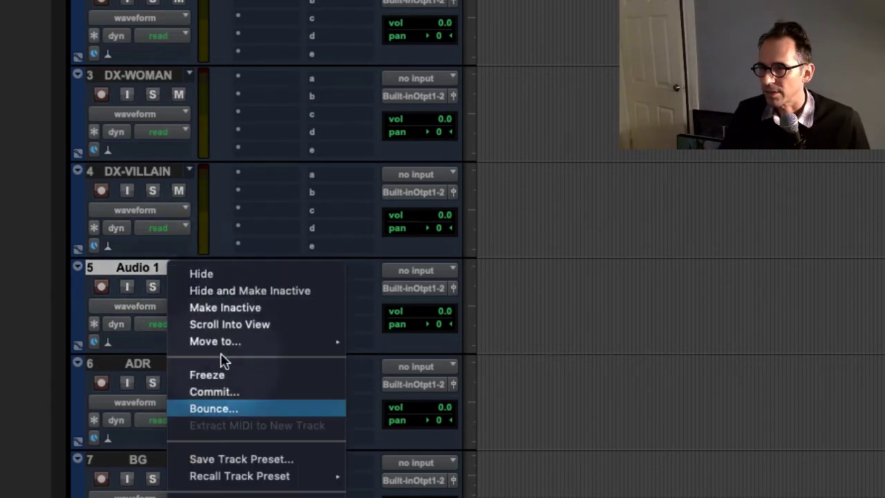
click(581, 339)
key(super+z)
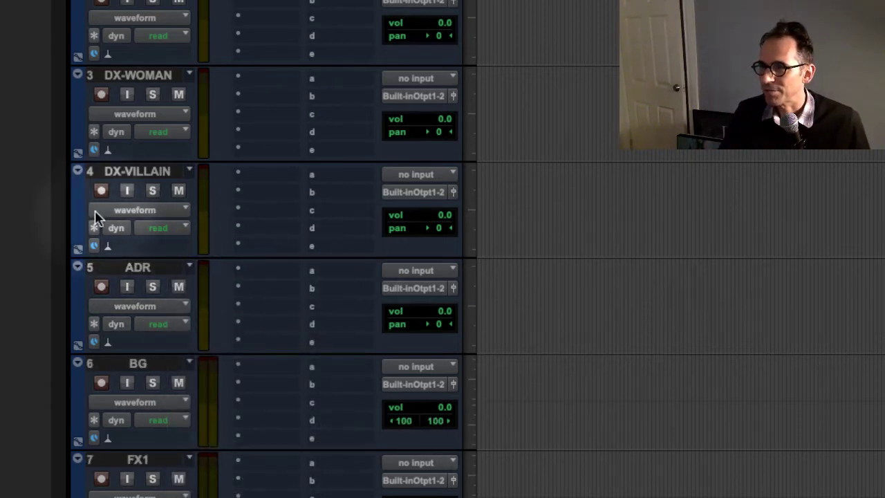
right_click(159, 172)
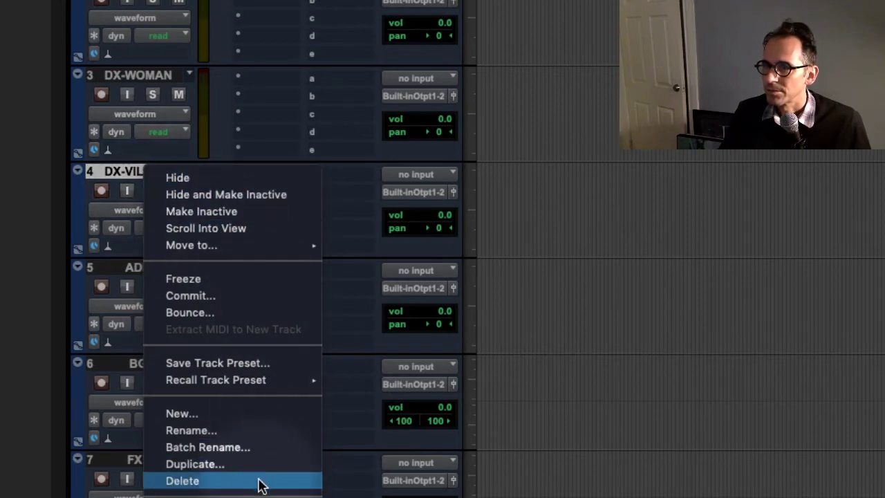
click(258, 481)
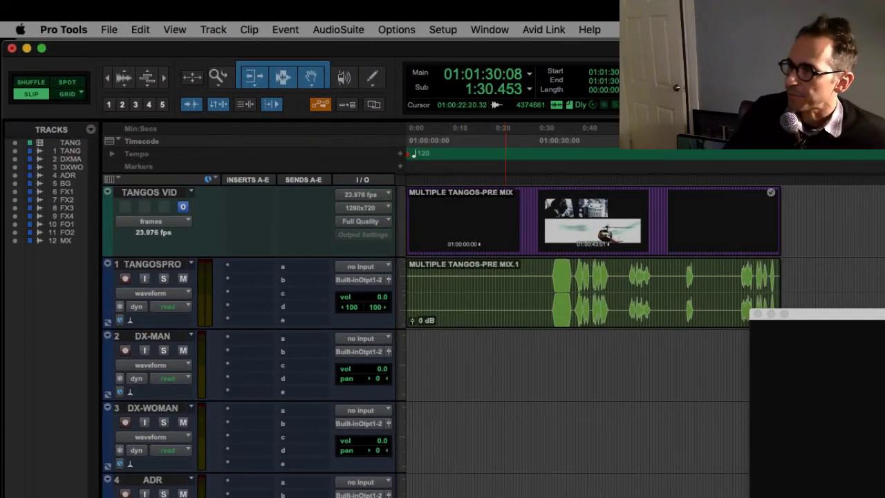
Step: Switch to Finder to look at the CLIPS AND FX for MULTIPLE TANGOS folder and return to Pro Tools
drag(882, 315, 562, 358)
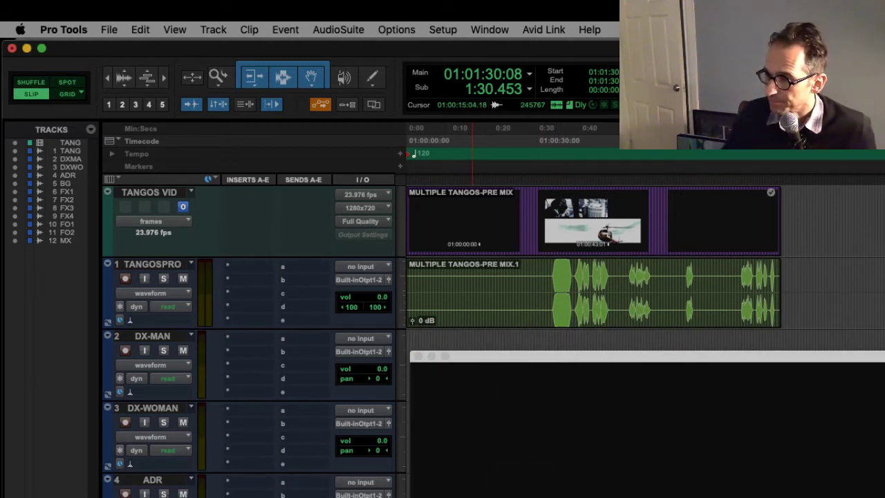
click(498, 364)
double_click(497, 365)
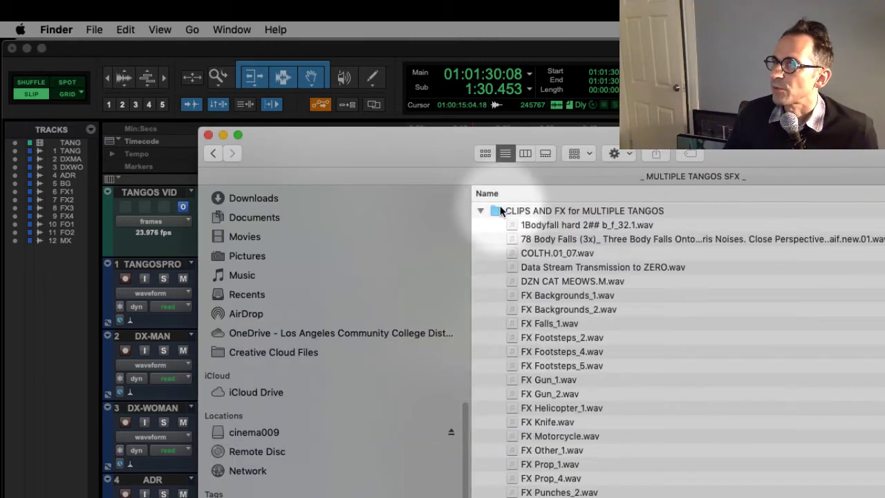
drag(413, 143, 319, 361)
click(405, 374)
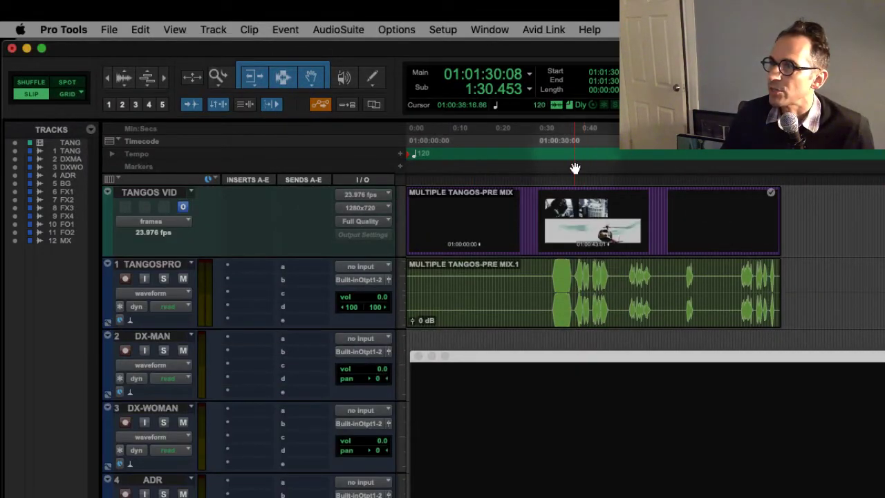
Step: Open a new default workspace browser and enlarge its window
click(489, 28)
mouse_move(548, 254)
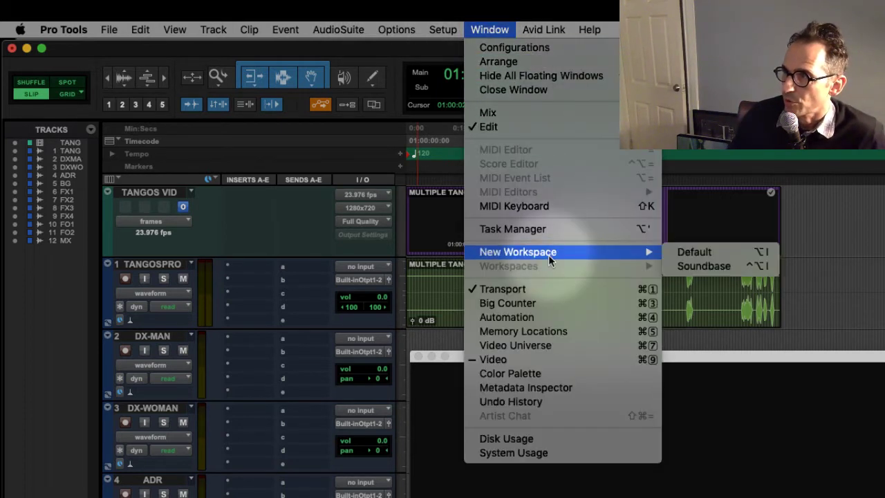
click(686, 254)
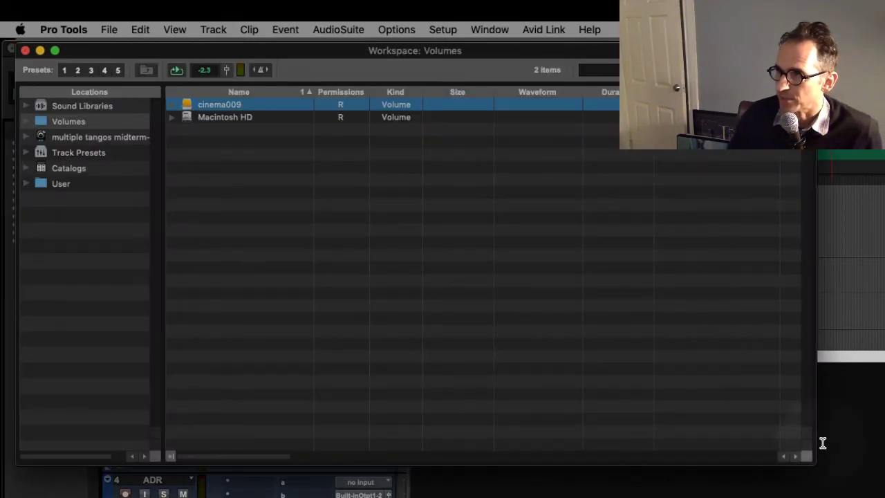
drag(814, 458, 884, 497)
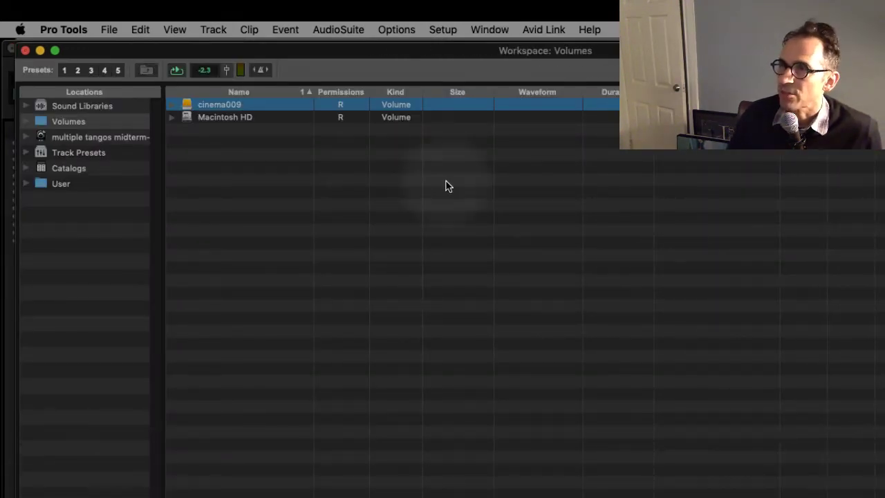
Step: Expand the CLIPS AND FX for MULTIPLE TANGOS folder in _MULTIPLE TANGOS SFX_ on the cinema009 volume and widen the Waveform column
double_click(186, 109)
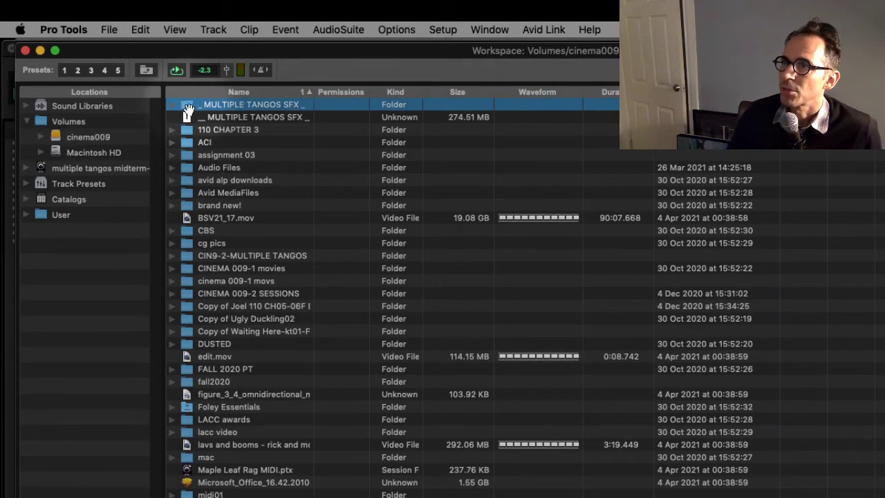
click(176, 105)
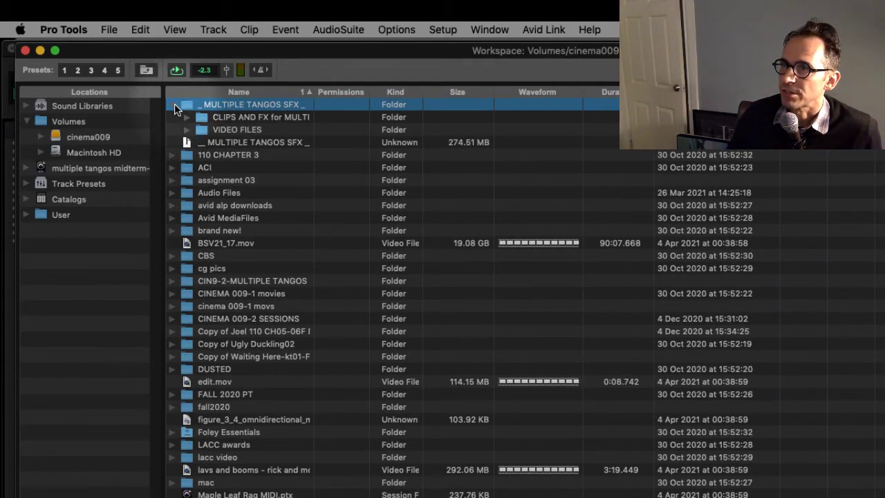
click(185, 117)
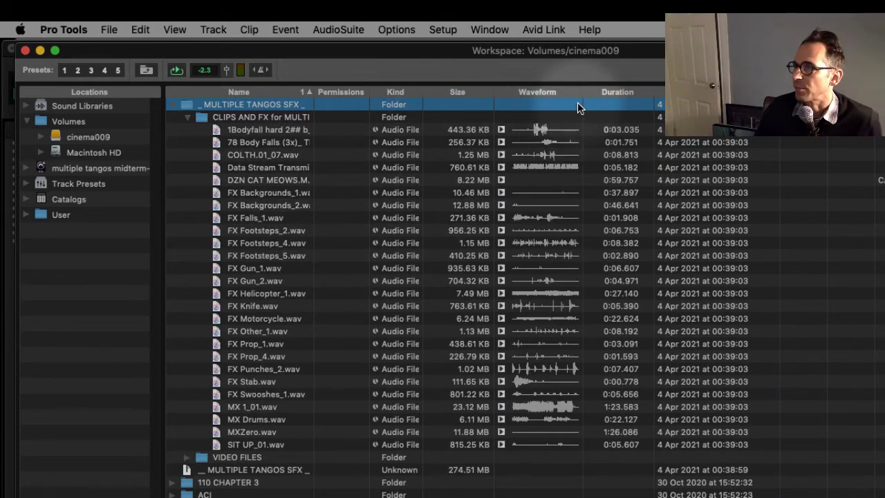
drag(581, 103, 690, 103)
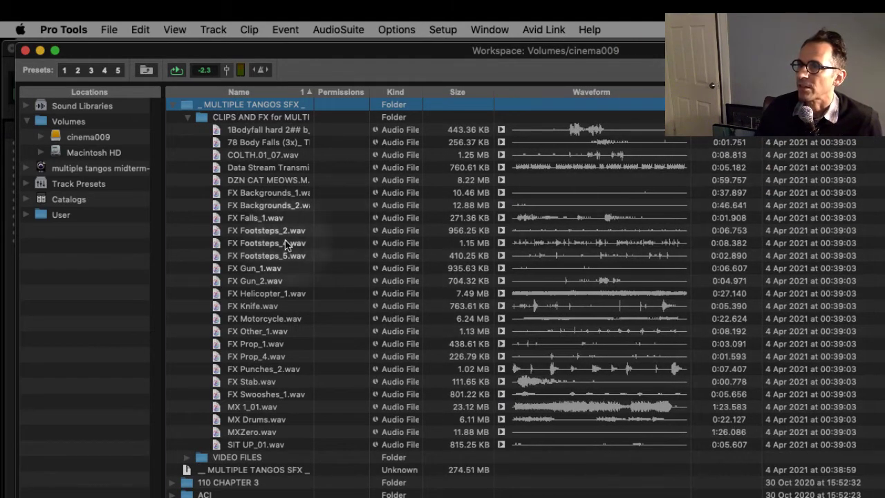
Step: Audition FX Helicopter_1.wav in the workspace browser and import it into the session's clip list
click(274, 294)
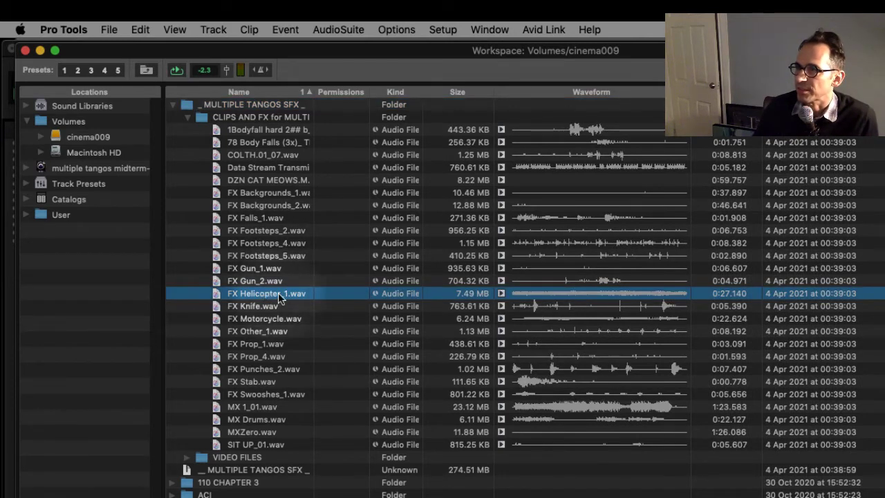
click(538, 294)
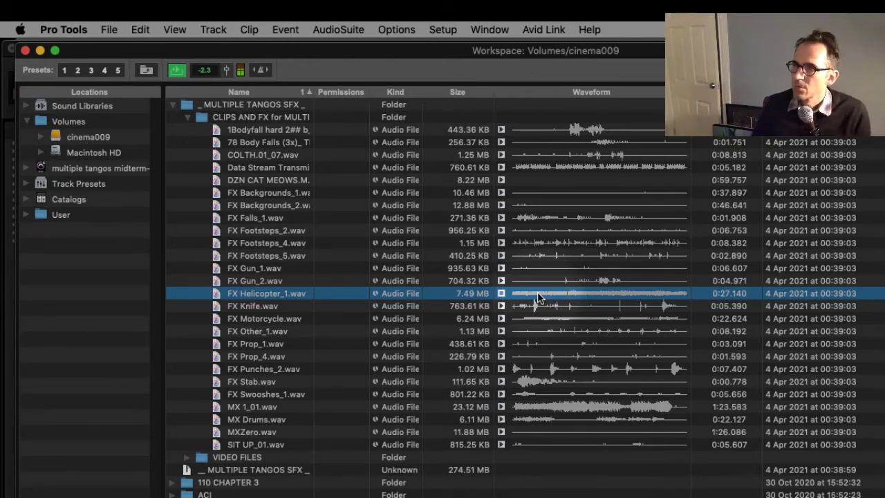
key(space)
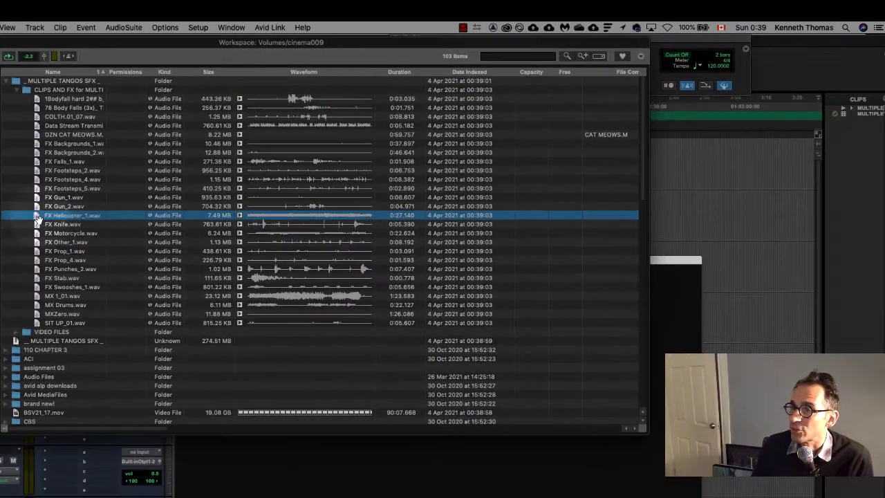
drag(38, 217, 849, 183)
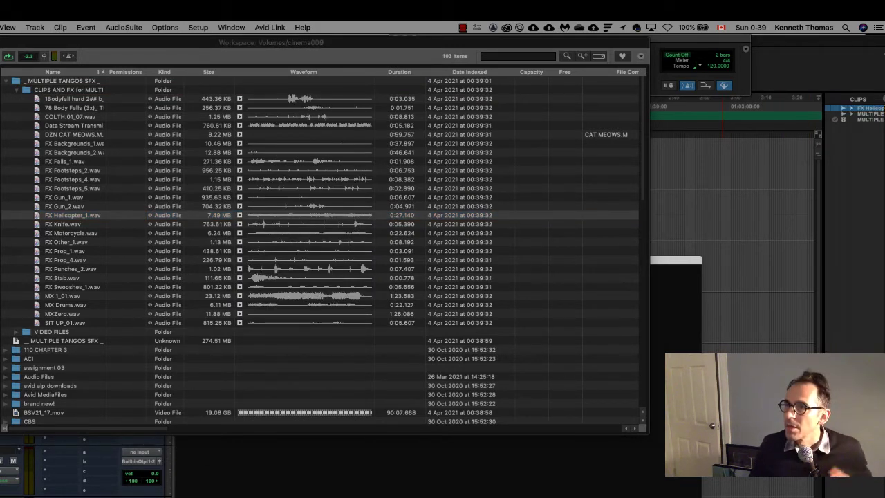
Step: Preview FX Motorcycle.wav and import it into the clip list
click(282, 233)
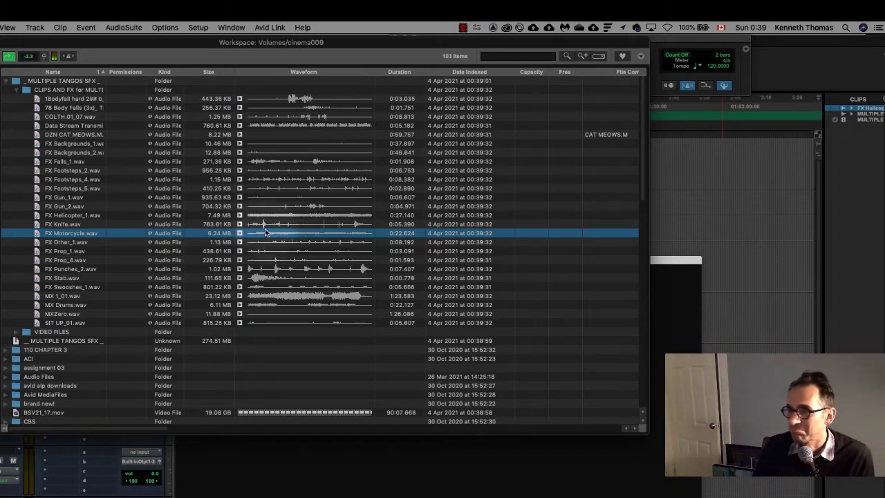
key(space)
drag(38, 236, 850, 215)
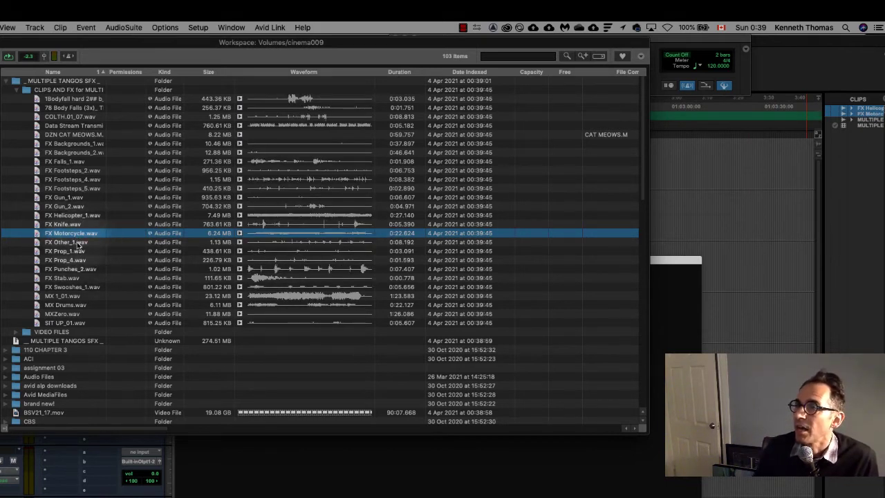
Step: Preview FX Punches_2.wav in the workspace browser and import it into the session's clip list
click(74, 269)
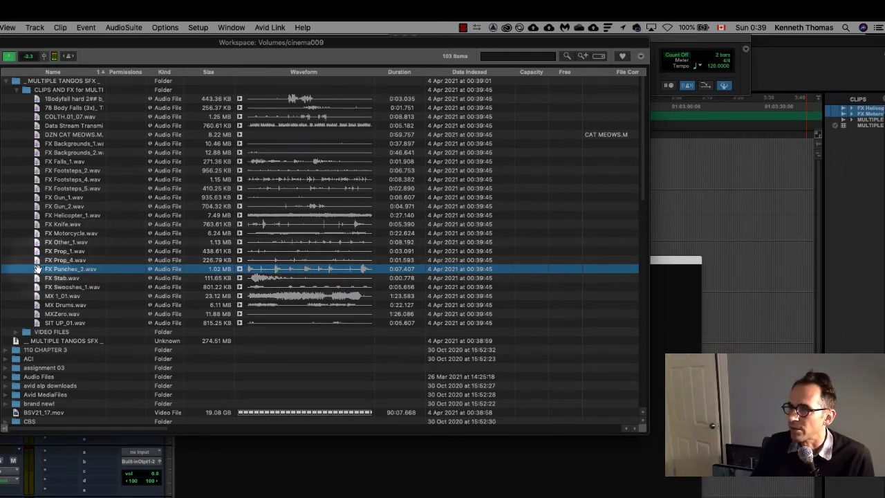
drag(38, 275, 859, 198)
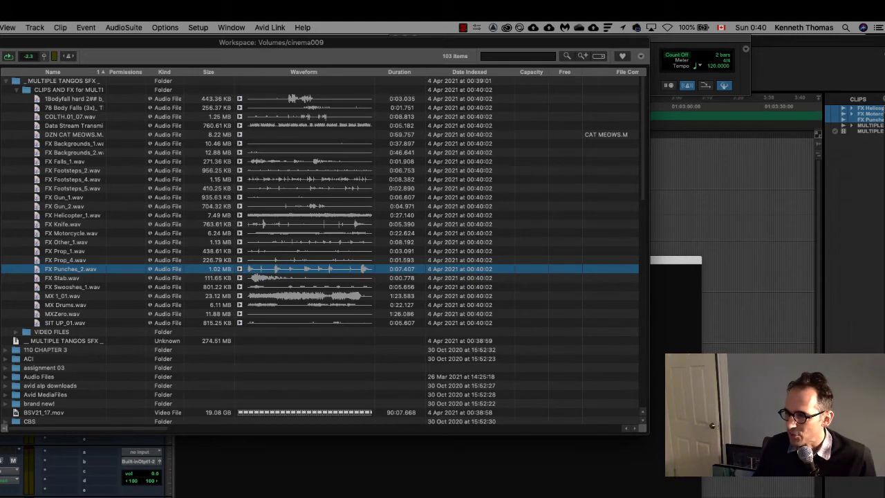
Step: Switch to Finder, try to import all audio files from CLIPS AND FX for MULTIPLE TANGOS into the clip list, and close the Finder window
key(super+Tab)
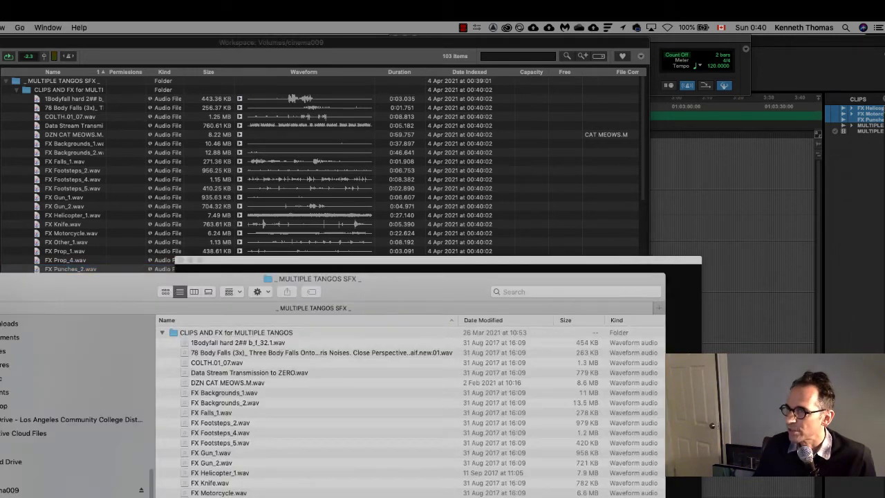
click(184, 344)
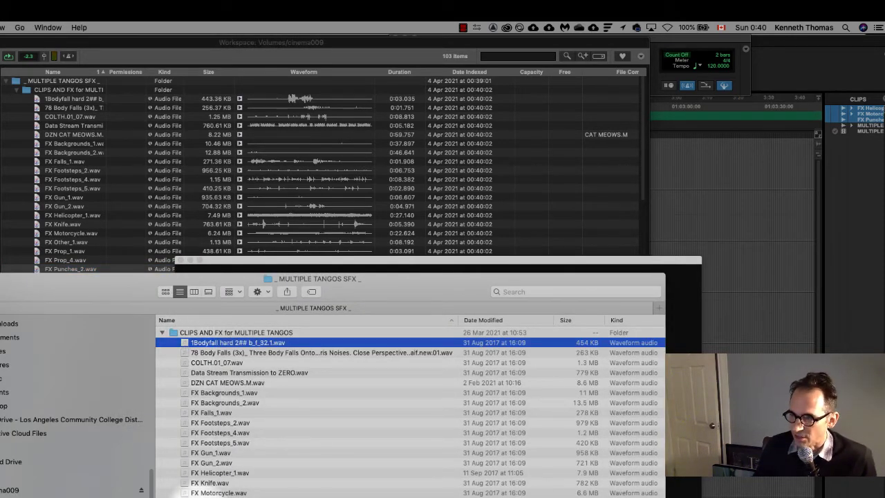
key(super+a)
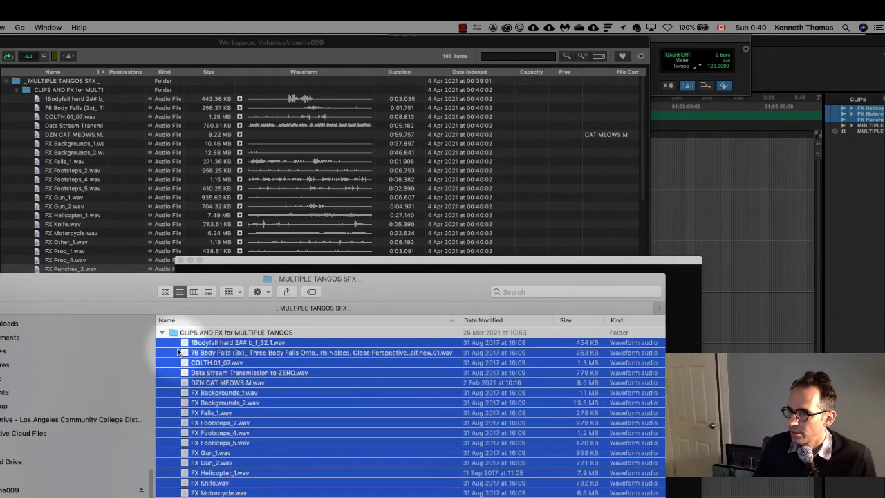
drag(184, 345, 833, 193)
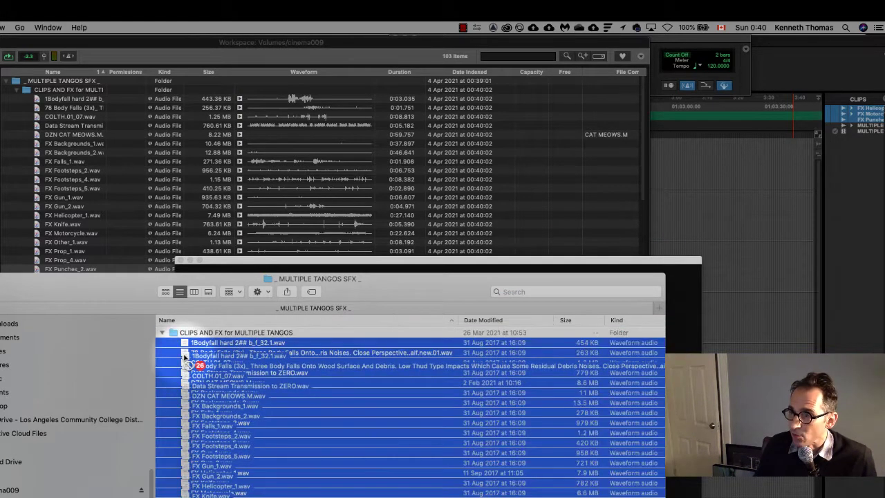
drag(208, 363, 201, 353)
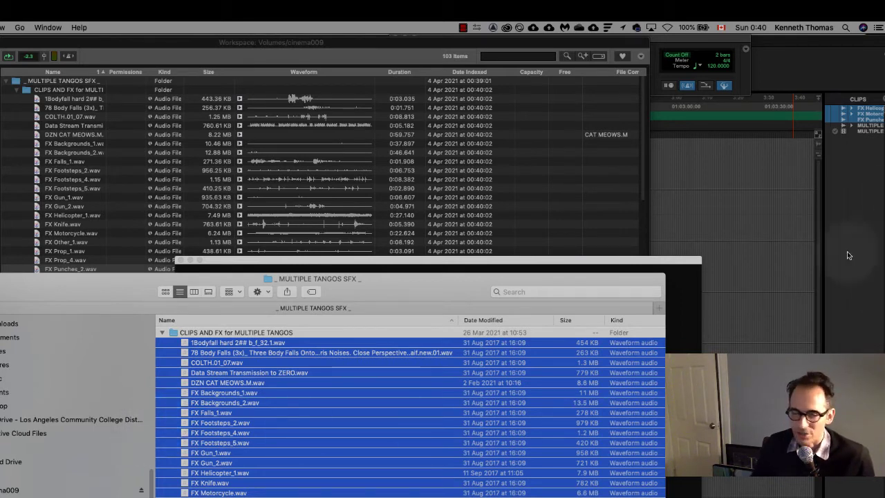
key(super+w)
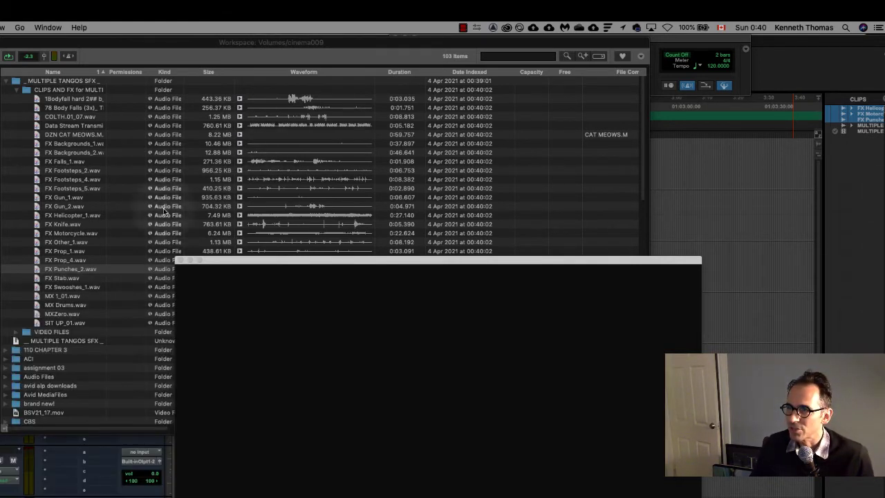
Step: Close the workspace browser and activate the Selector tool on its own instead of the Smart Tool
click(173, 43)
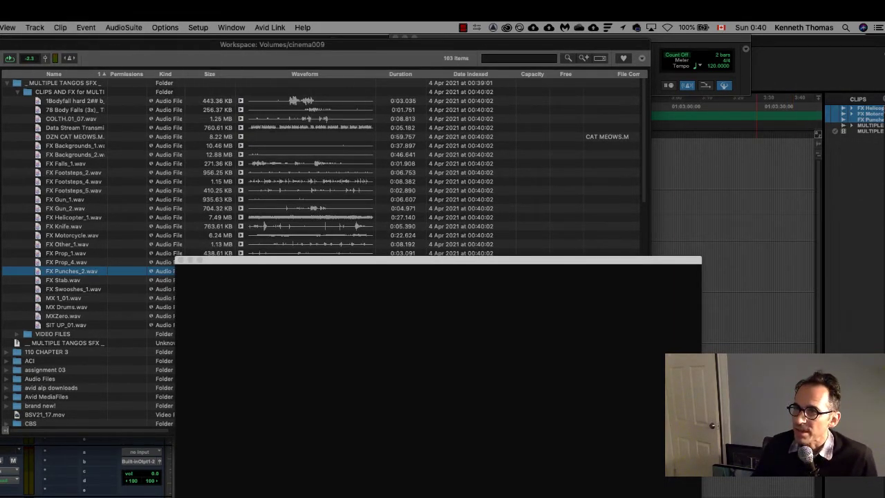
key(super+w)
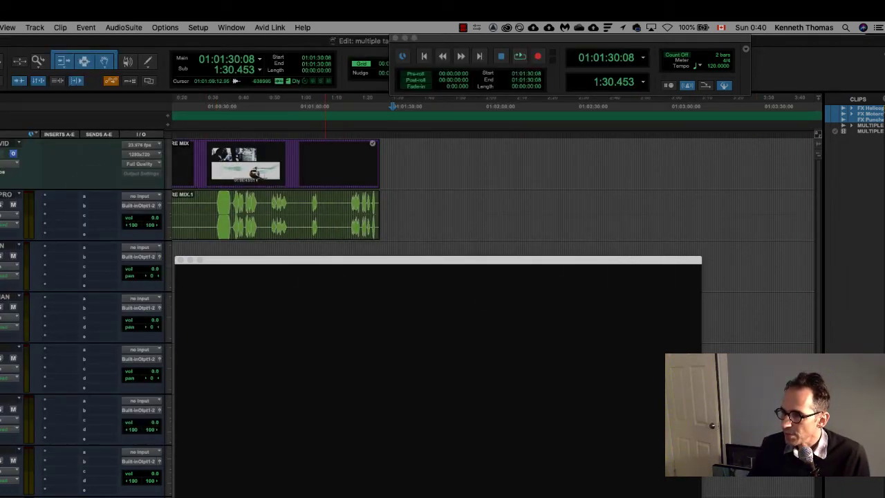
scroll(484, 186, left, 3)
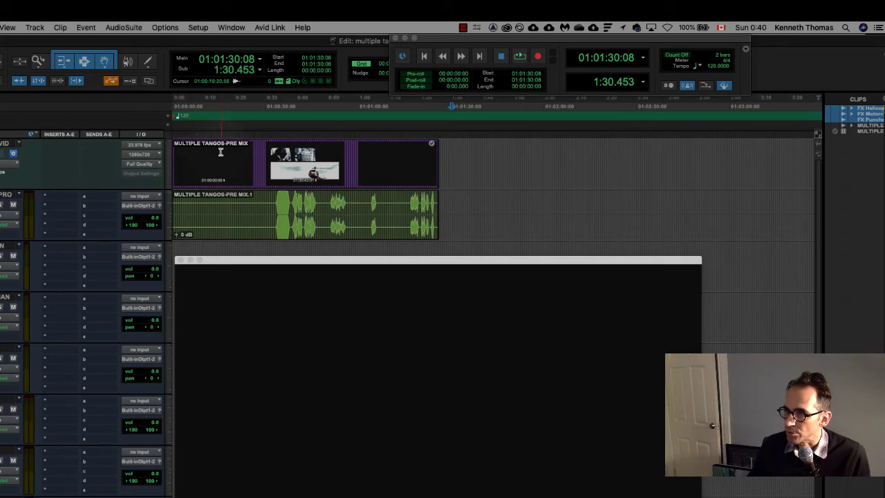
click(183, 155)
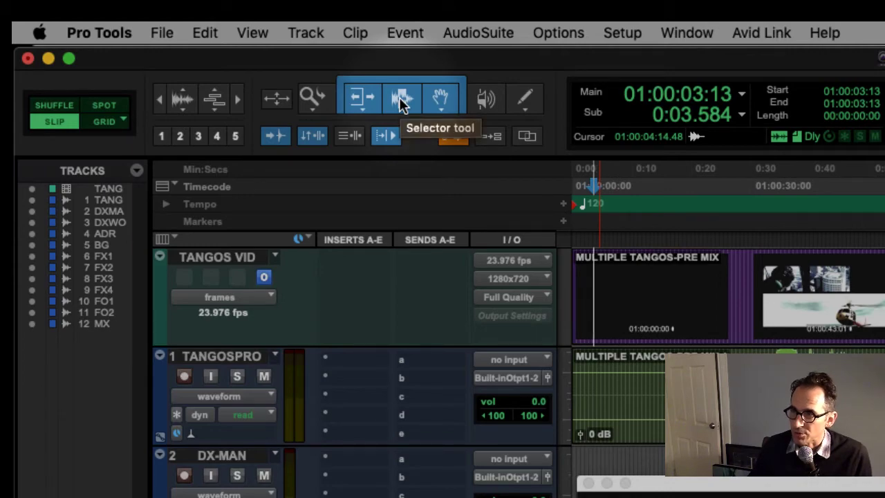
click(401, 100)
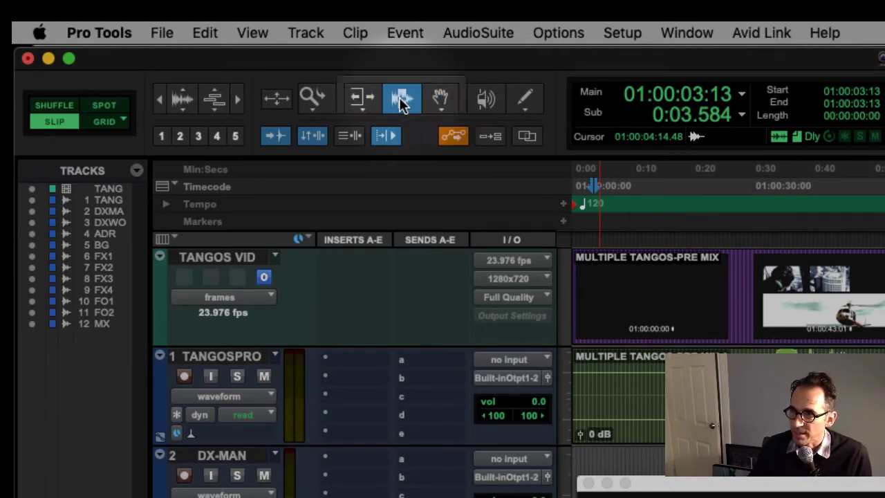
Step: Examine frames throughout the TANGOS VID clip, ending with the range from 01:00:31:00 to 01:00:48:22 selected
click(633, 286)
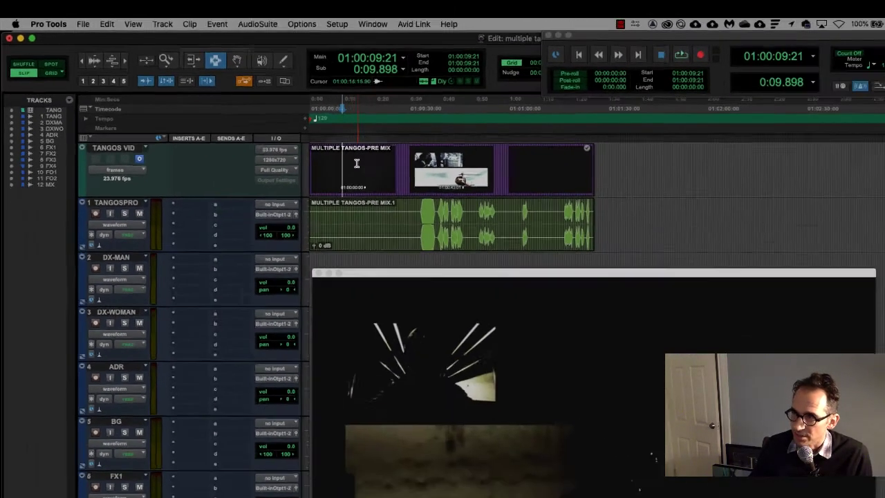
click(362, 163)
click(377, 164)
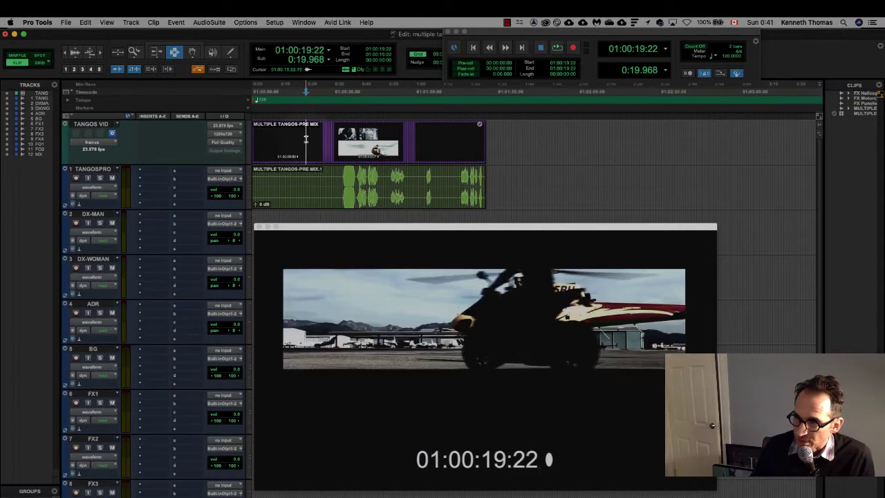
click(402, 163)
click(426, 163)
click(372, 138)
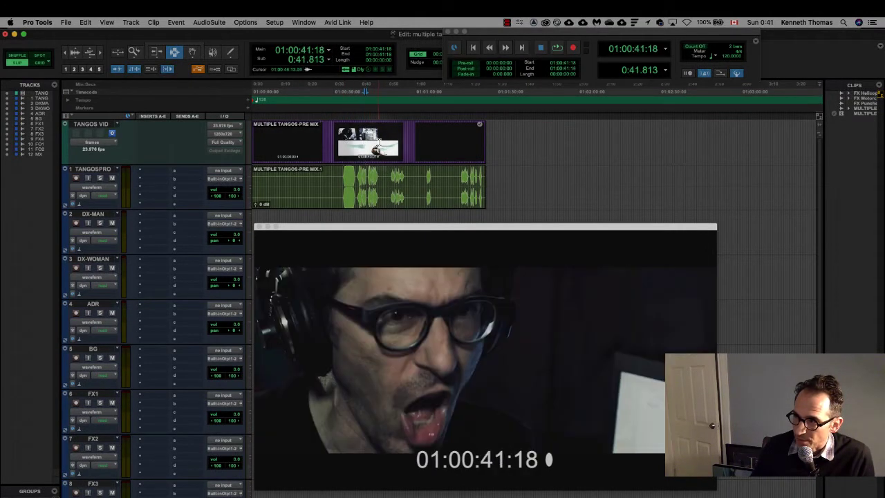
click(395, 140)
click(412, 142)
click(415, 142)
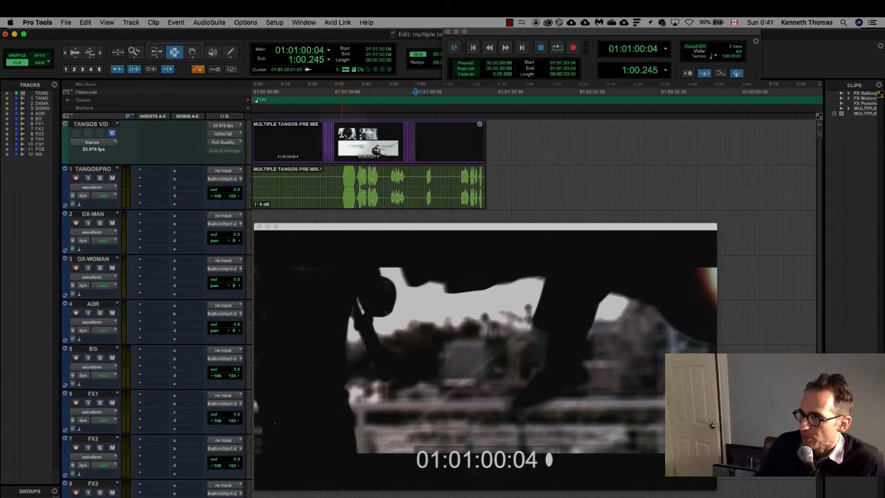
drag(335, 147, 385, 136)
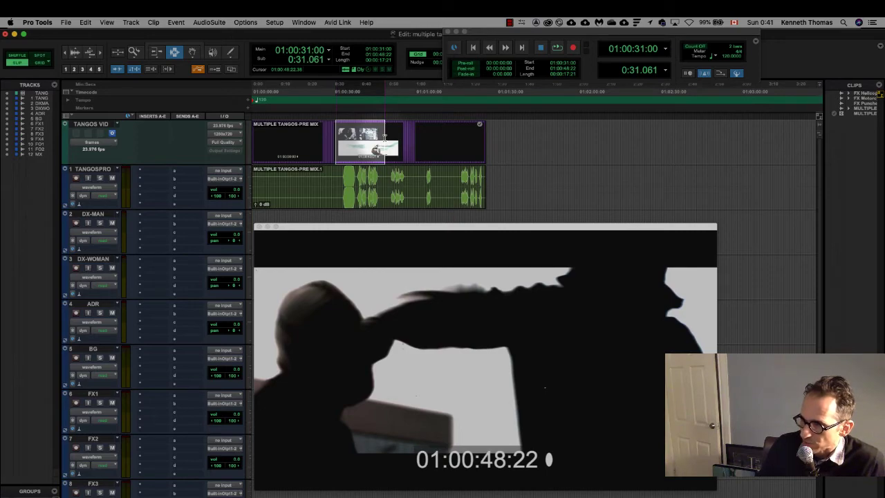
drag(385, 137, 385, 137)
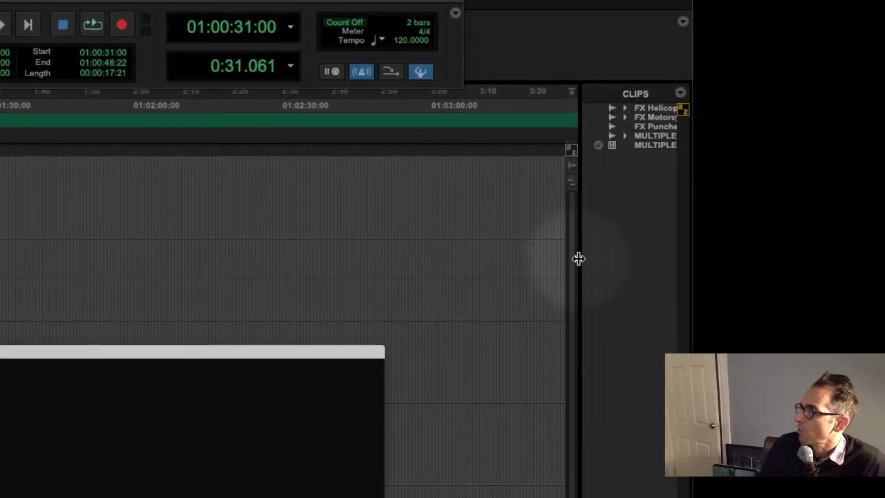
Step: Widen the Clips list so full clip names fit, and select the FX Punches_2 clip
drag(578, 260, 463, 262)
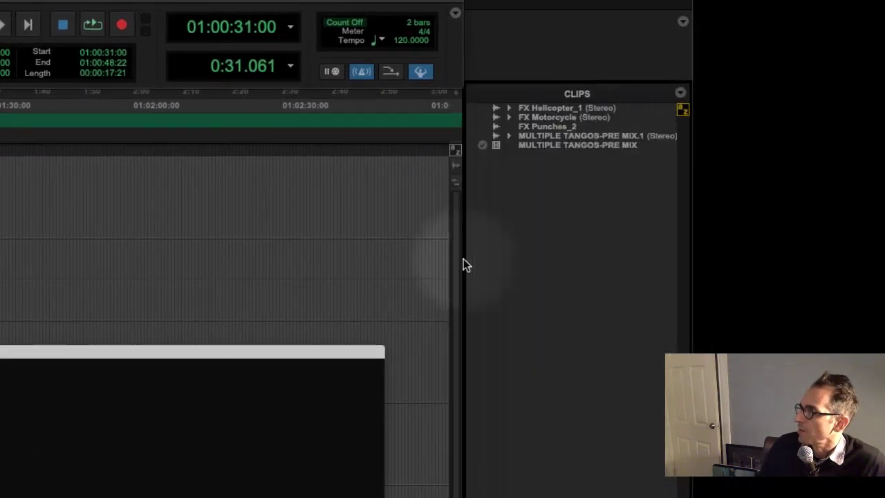
click(563, 128)
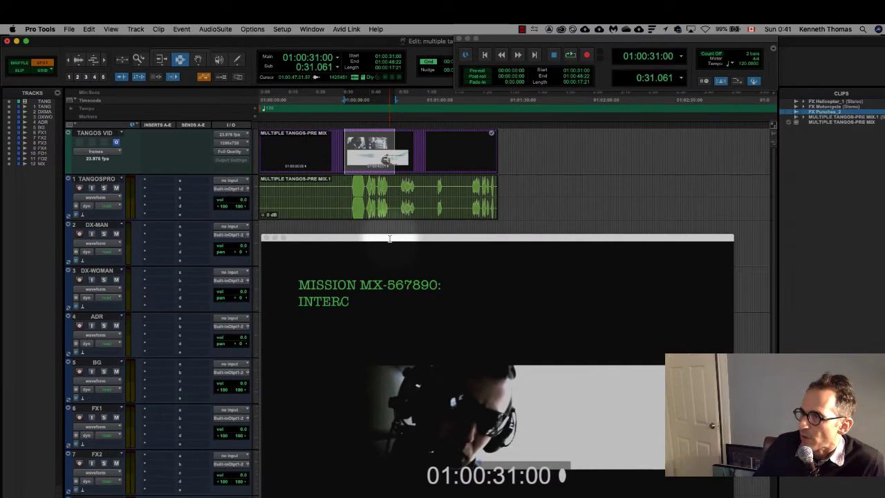
Step: Move the video window away from the timeline to uncover the FX, FO and MX tracks
drag(389, 238, 702, 375)
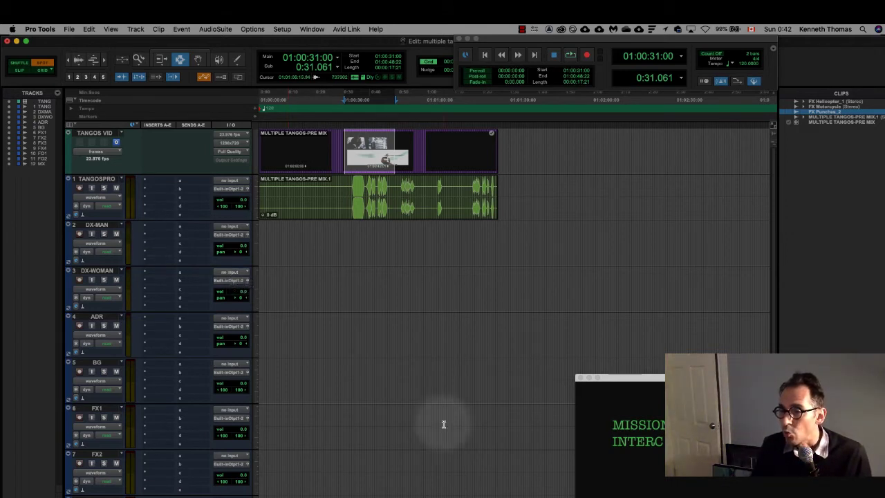
scroll(415, 415, down, 4)
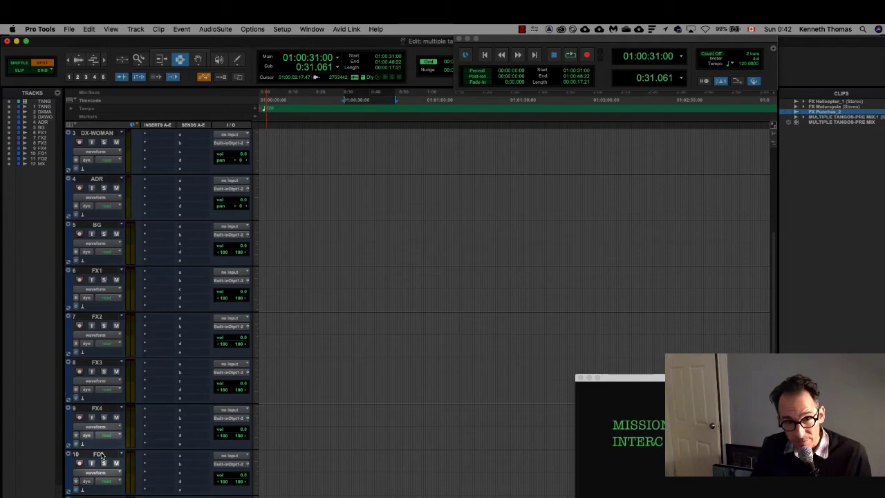
scroll(122, 467, down, 2)
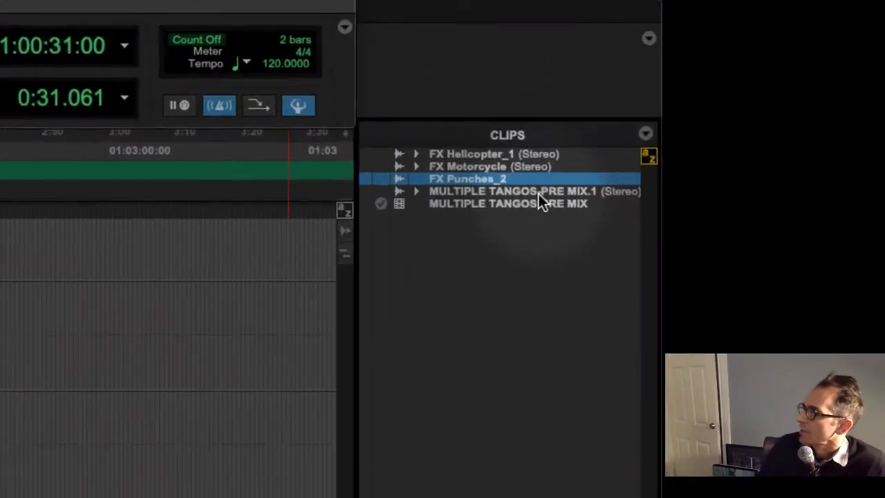
Step: Compare the channel formats of MULTIPLE TANGOS-PRE MIX.1, FX Motorcycle and FX Punches_2 in the clip list
click(809, 139)
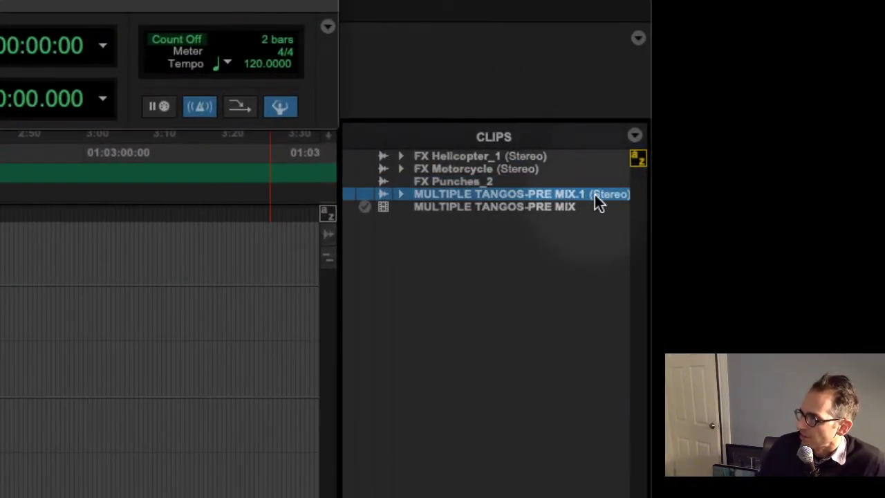
click(530, 172)
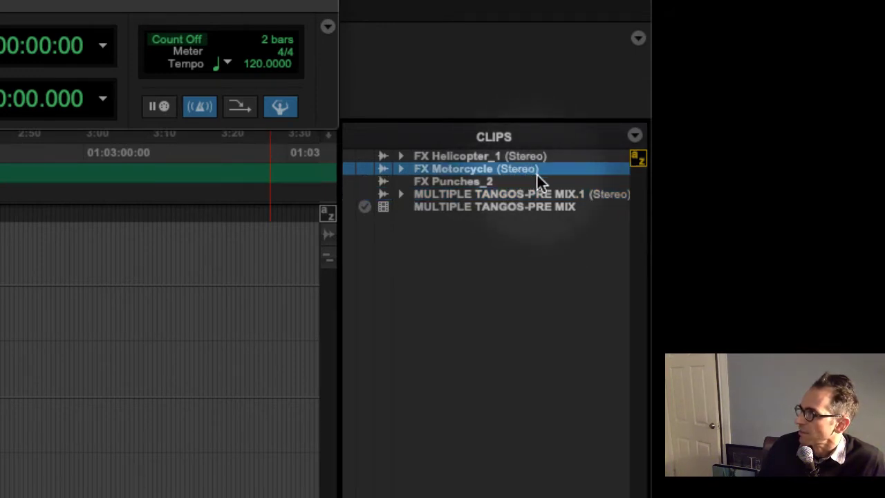
click(517, 183)
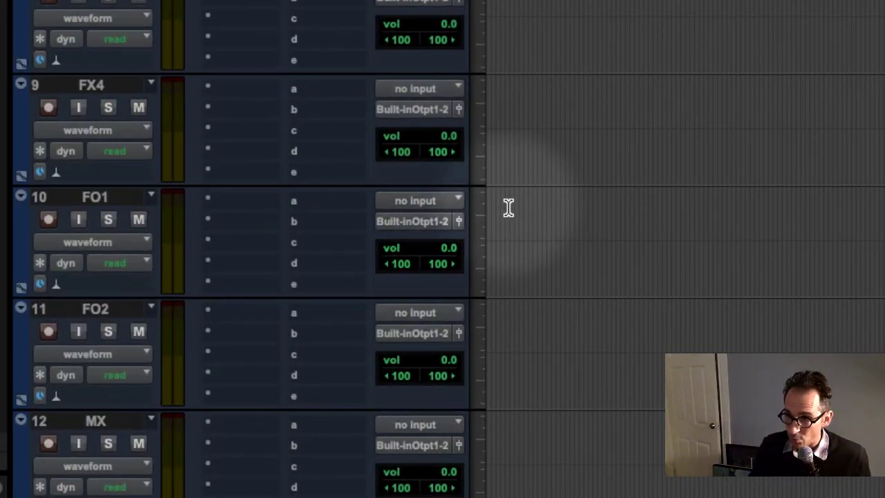
Step: Create one new mono audio track named FO-PUNCHES directly below the FO1 track
click(128, 196)
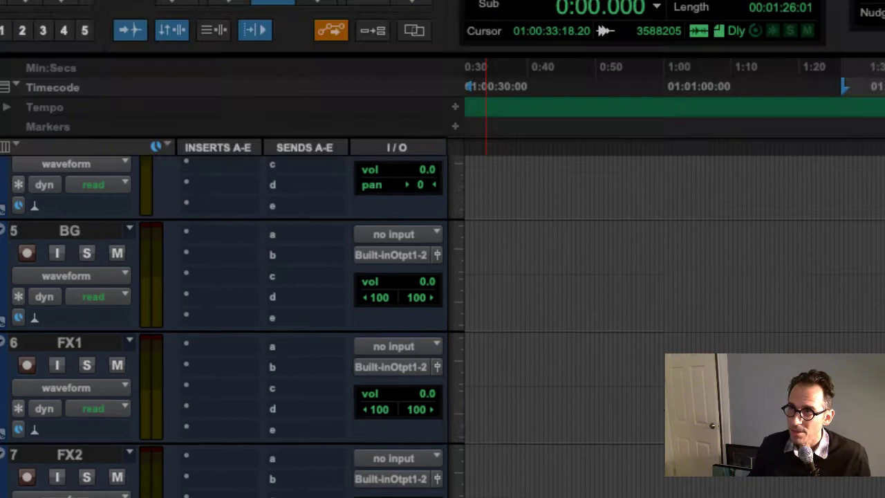
click(95, 84)
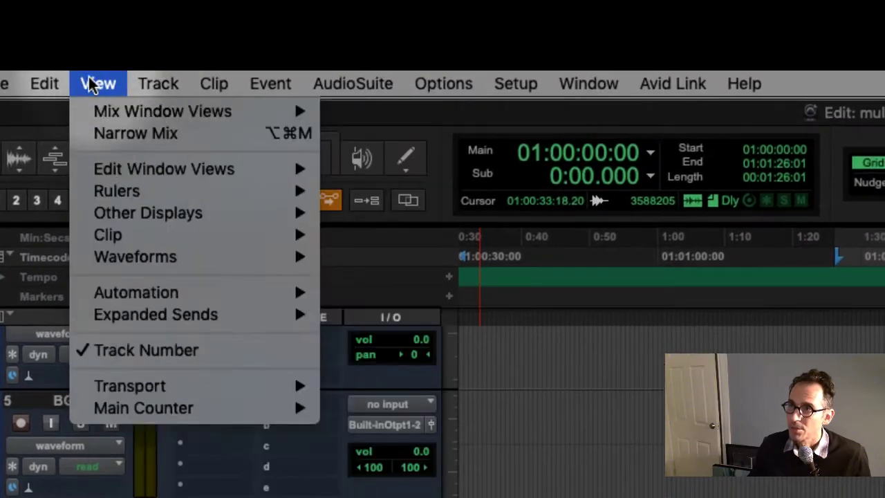
mouse_move(135, 83)
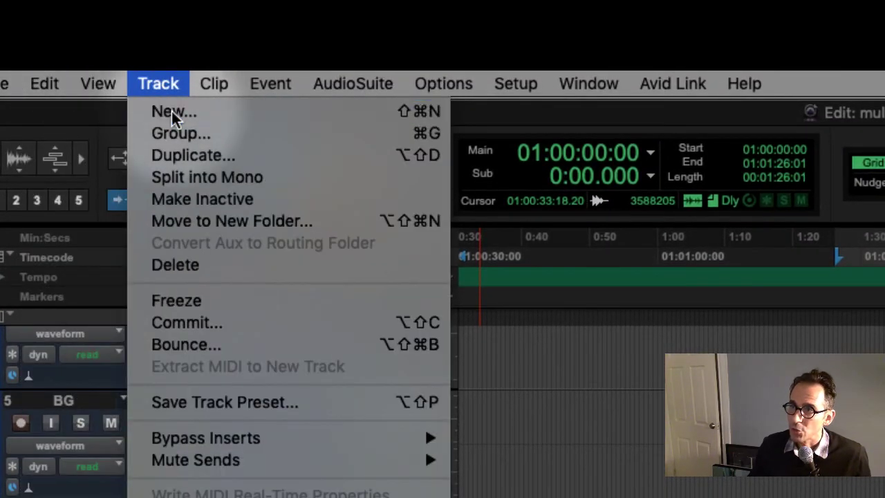
click(173, 112)
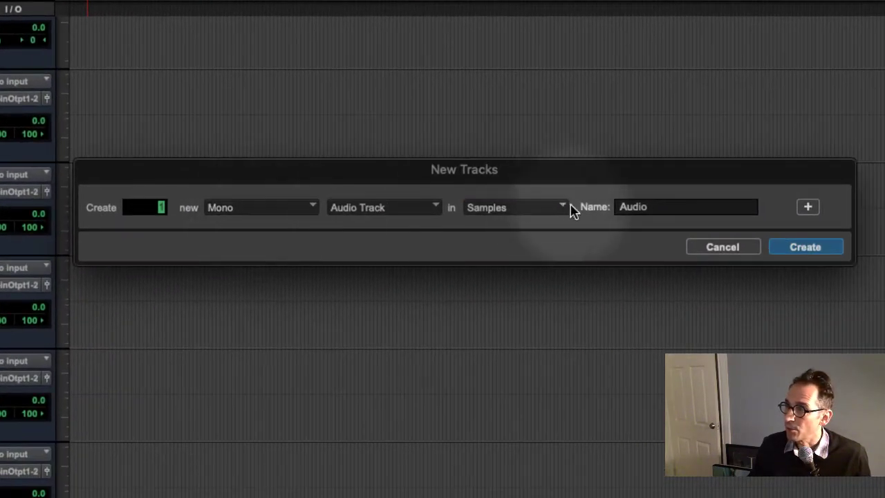
double_click(668, 203)
text(FO-PUNCHES)
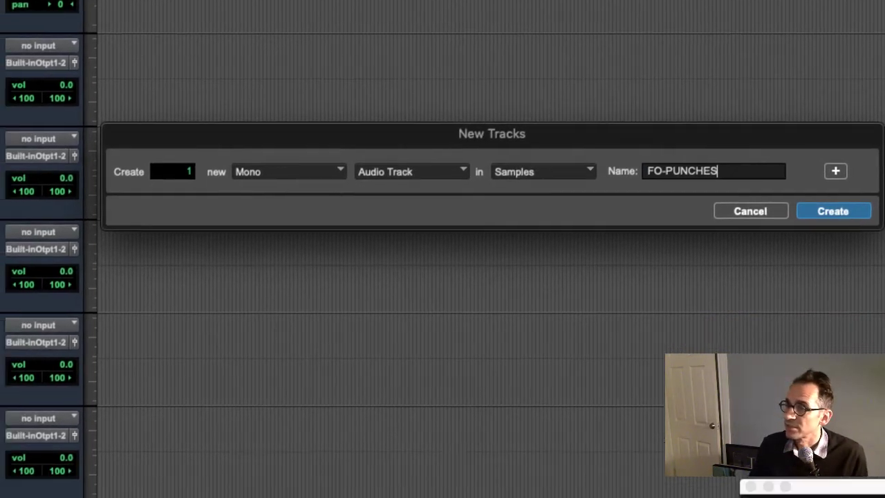
key(Return)
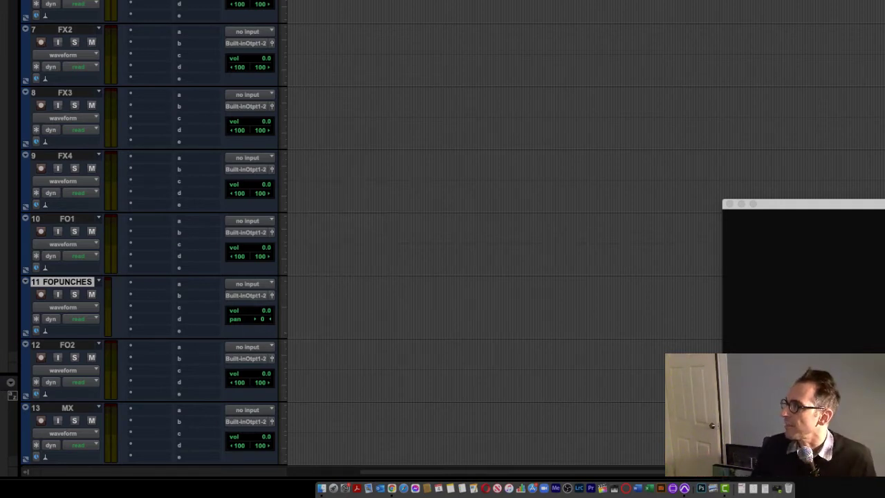
Step: Spot the FX Punches_2 clip onto the FOPUNCHES track with its start at 01:00:48:22
drag(434, 312, 463, 302)
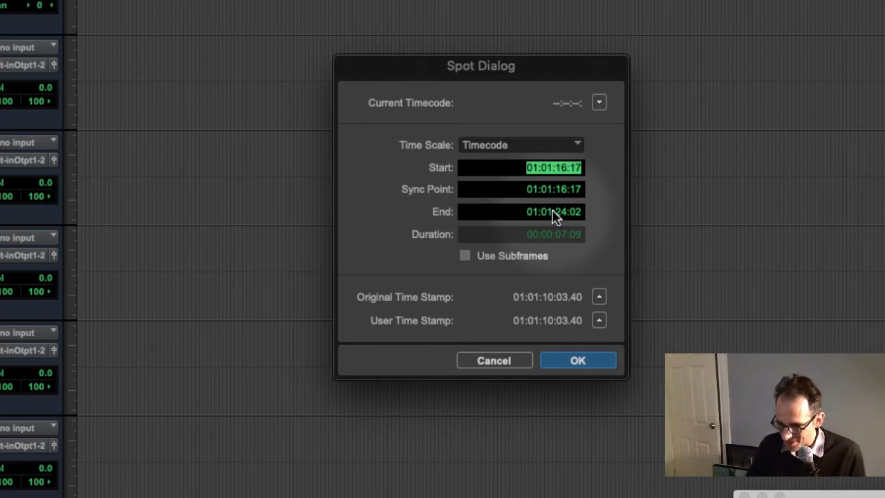
click(546, 168)
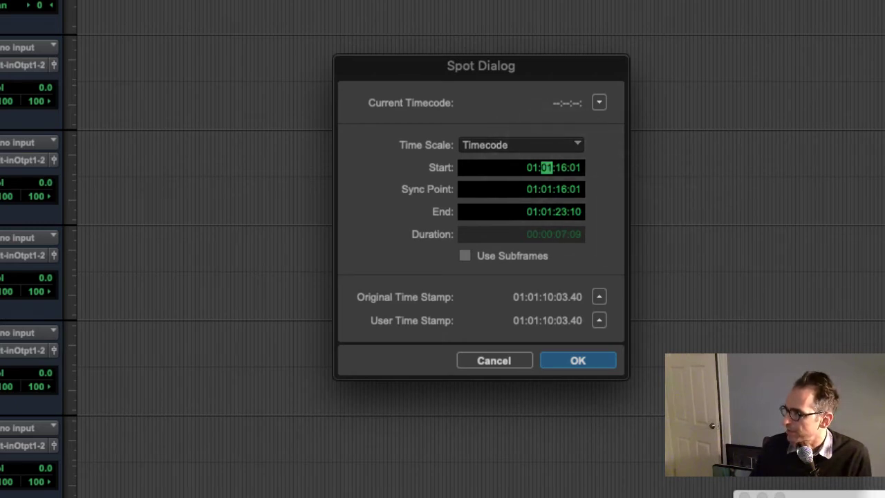
drag(882, 495, 393, 200)
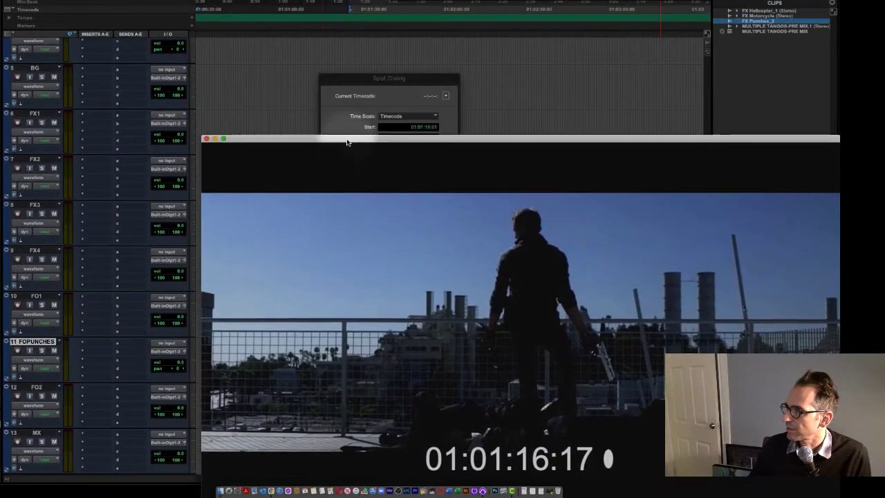
drag(347, 141, 347, 173)
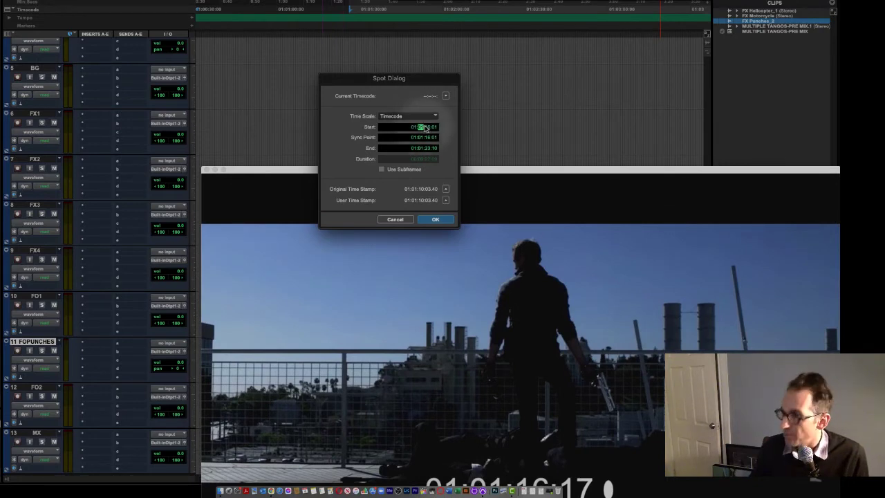
text(00:)
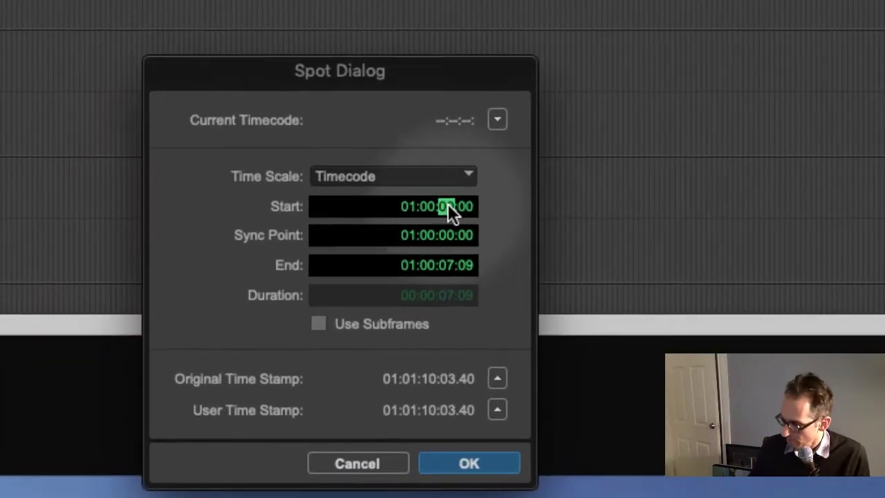
text(48)
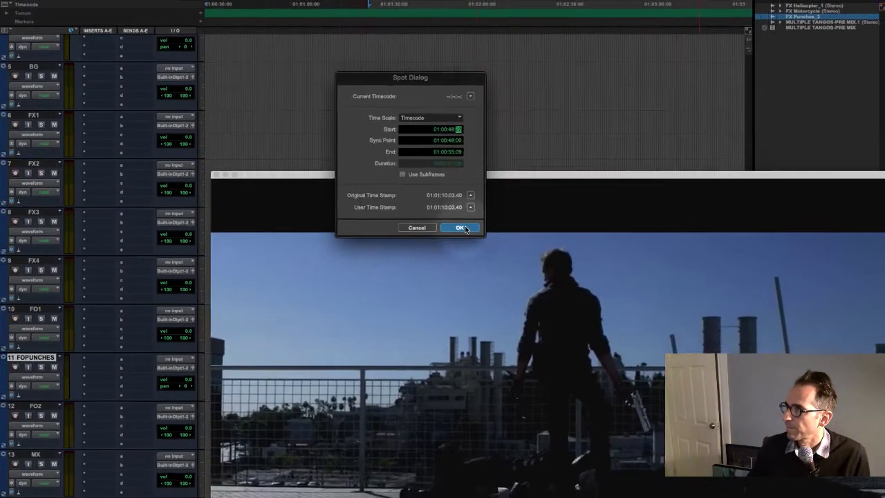
click(469, 463)
Step: Shrink the video window to about half its size and place it clear of the punches clip on FOPUNCHES
drag(495, 177, 290, 34)
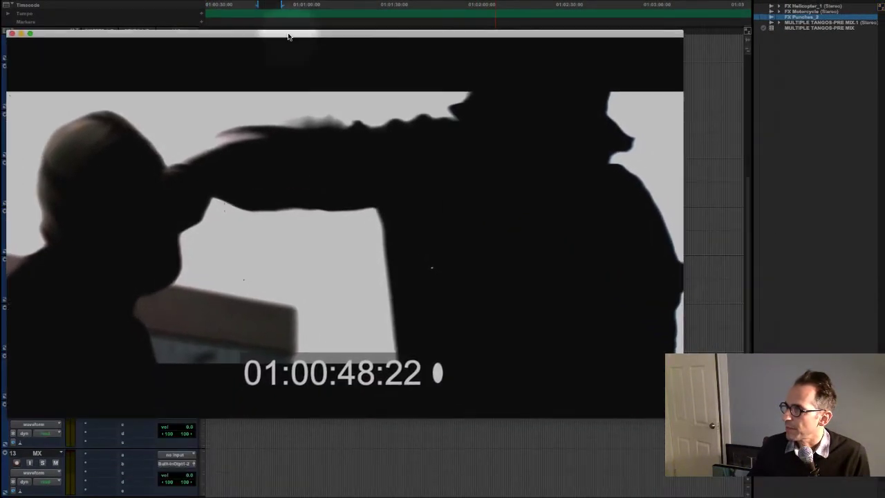
drag(683, 423, 324, 229)
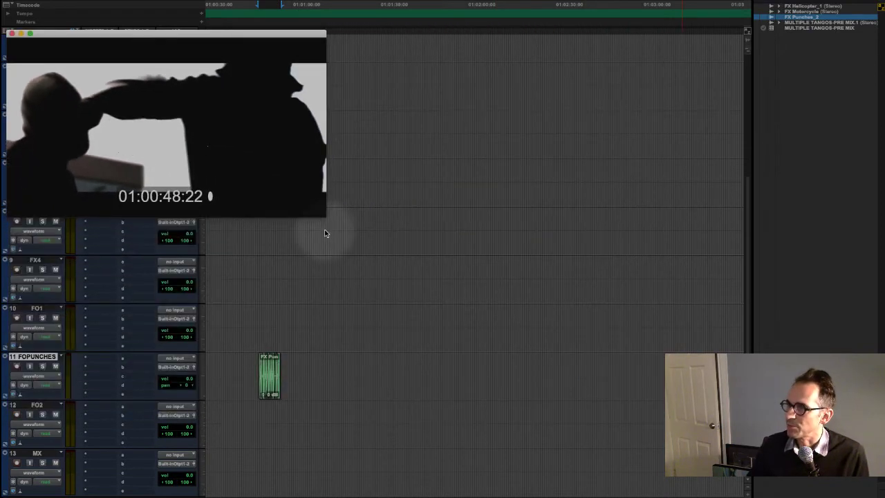
drag(174, 35, 525, 121)
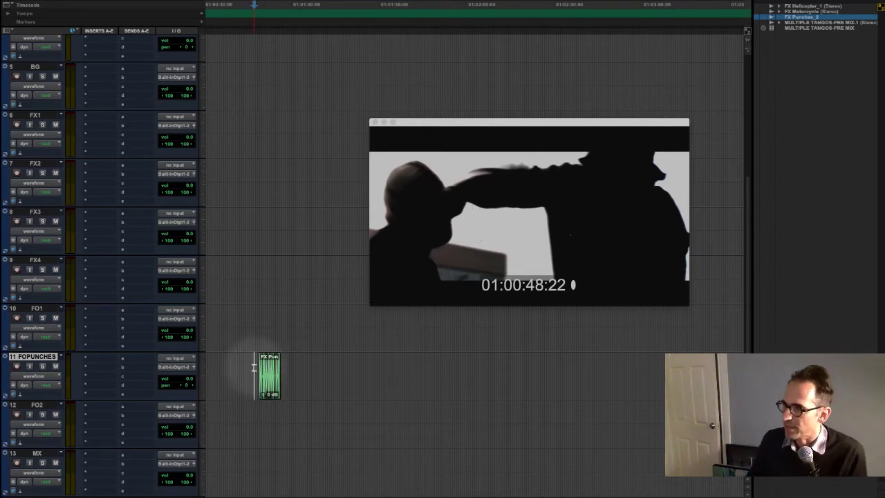
Step: Play the session against picture from just before the FX Punches_2 clip
click(253, 368)
key(space)
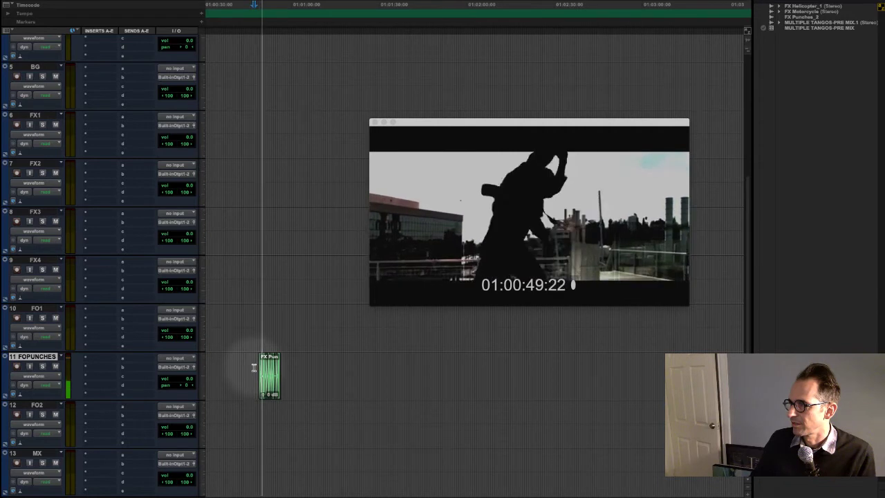
key(space)
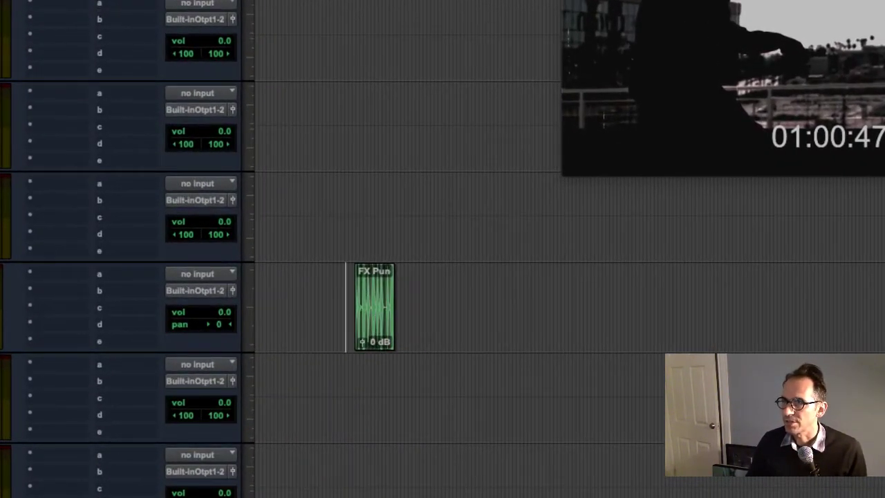
Step: Zoom in horizontally around the FX Punches_2 clip and change the edit mode from Spot to Slip
key(super+bracketright)
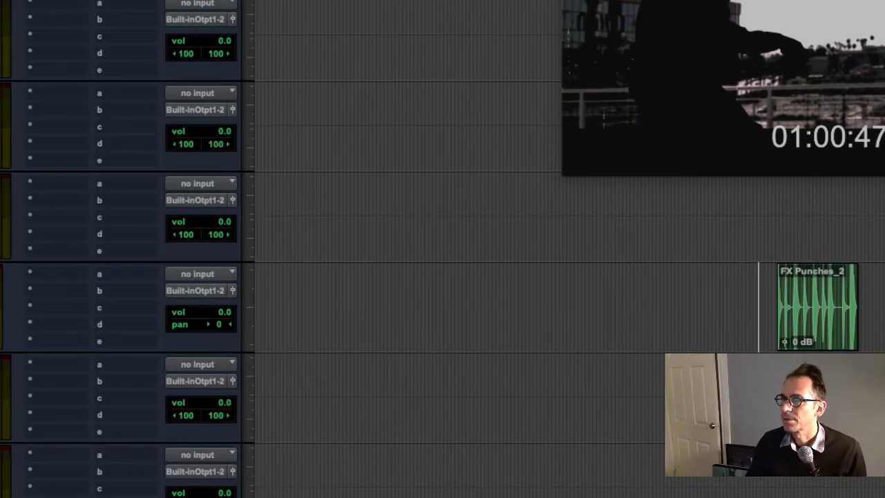
click(808, 331)
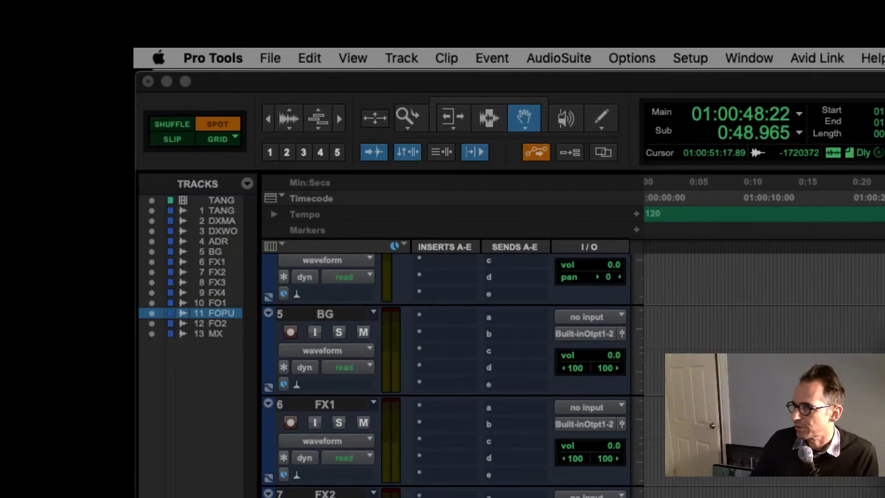
key(Escape)
click(173, 141)
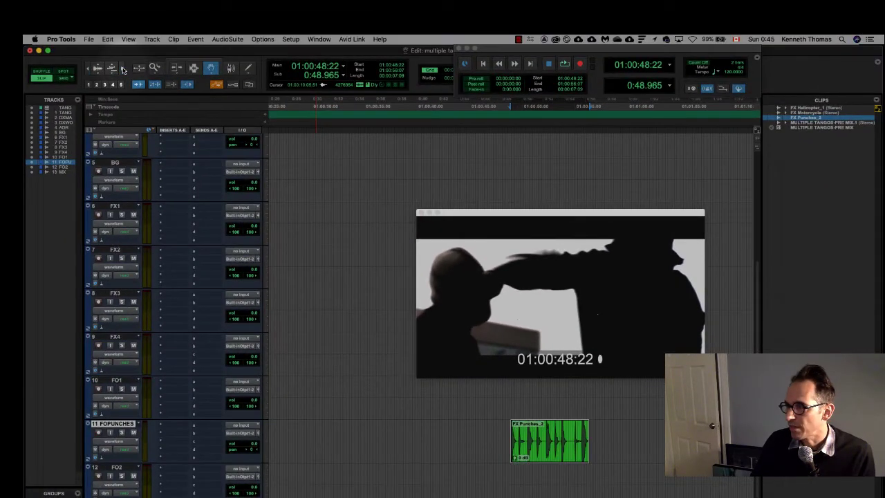
click(98, 68)
click(87, 68)
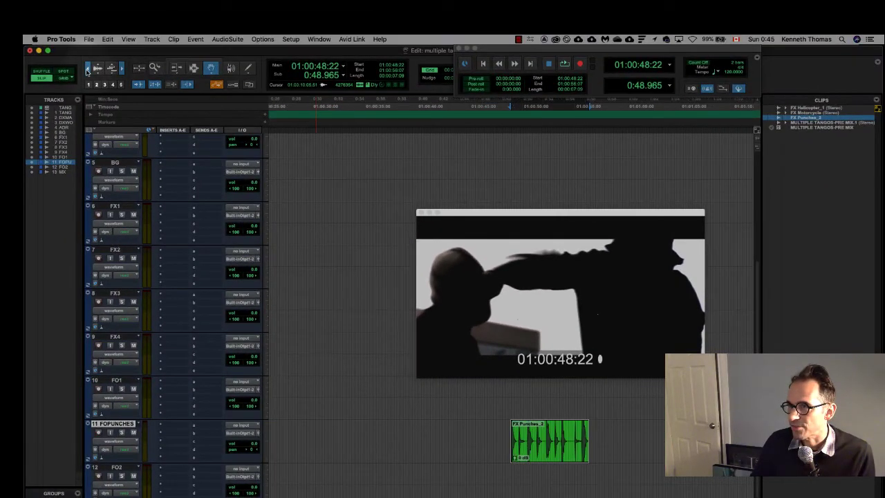
click(88, 68)
click(123, 69)
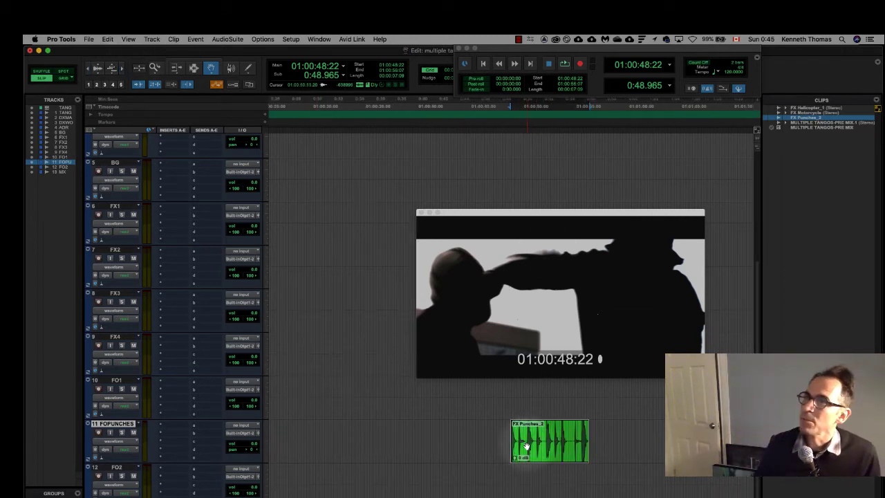
Step: Trim the end of the FX Punches_2 clip back to its first punch, leaving a length of about 14 frames
click(176, 67)
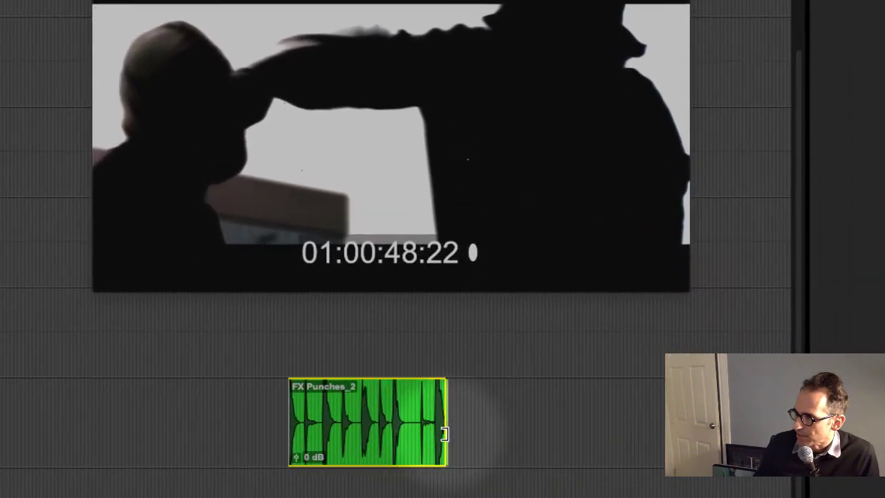
drag(576, 443, 531, 438)
drag(364, 420, 298, 413)
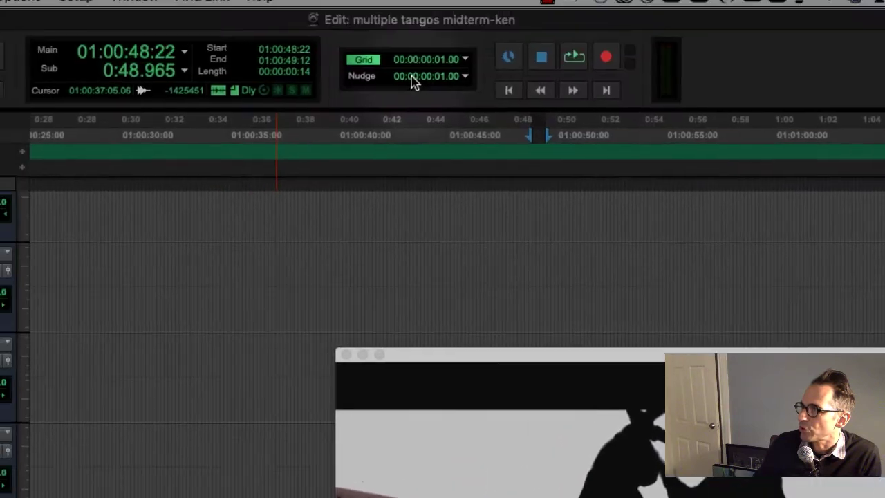
Step: Set the Nudge value to 1 frame on the Timecode scale
click(443, 127)
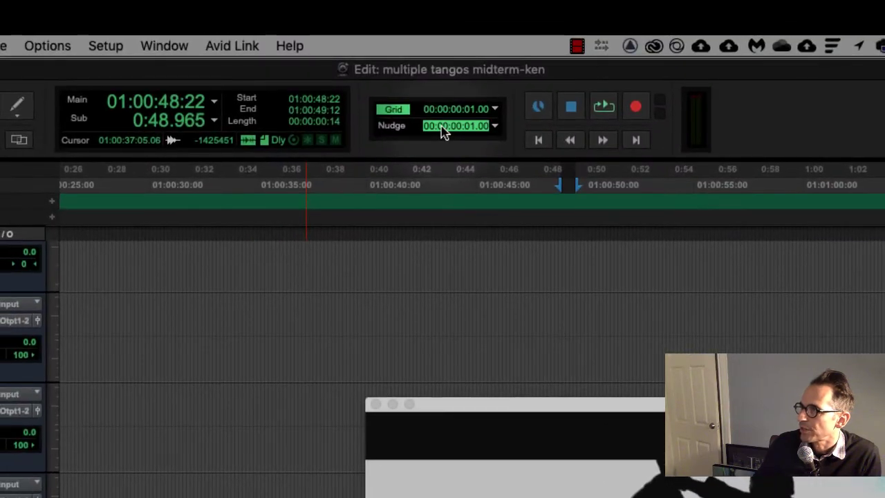
click(495, 127)
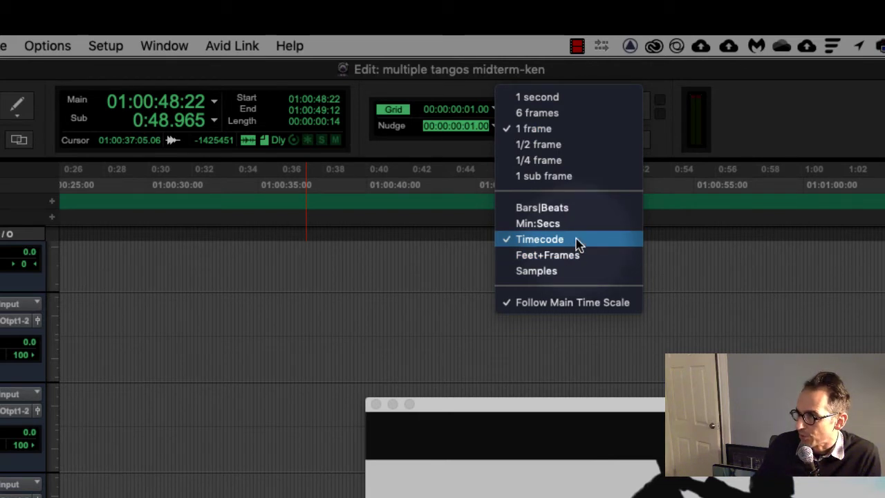
click(557, 133)
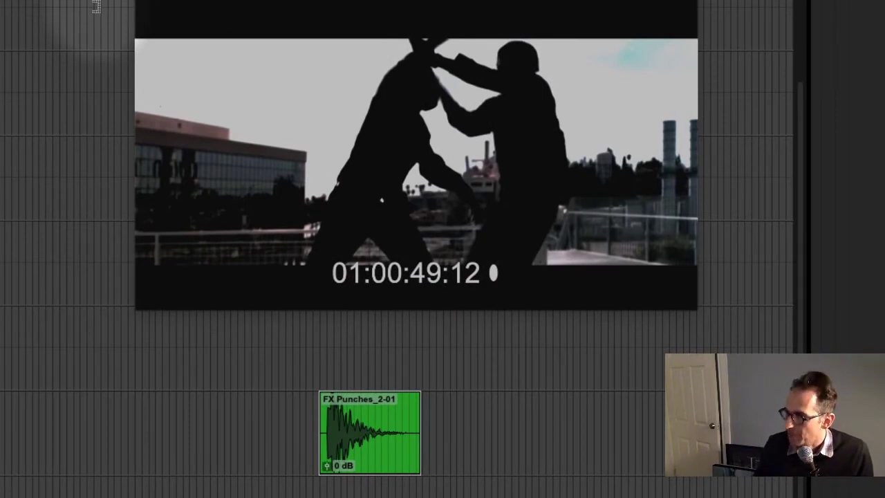
Step: Nudge the trimmed punch clip back and forth frame by frame against picture until it starts at 01:00:48:20
key(minus)
key(minus)
key(minus)
key(minus)
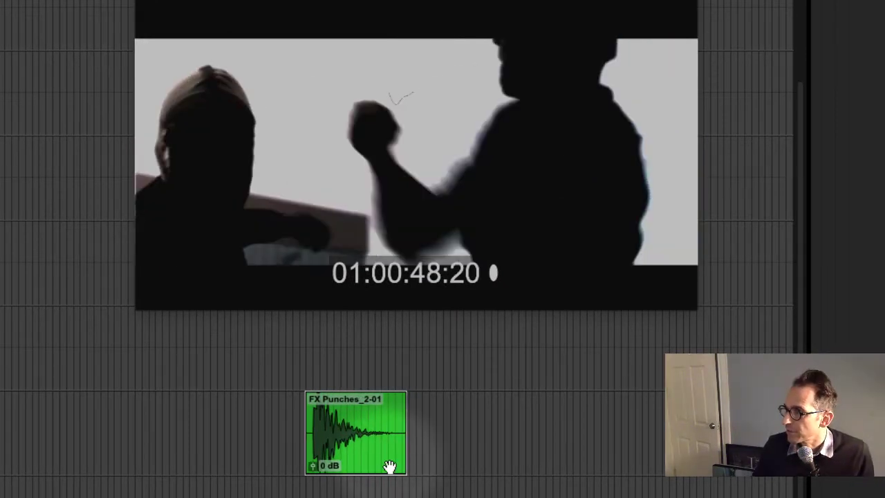
key(minus)
key(minus)
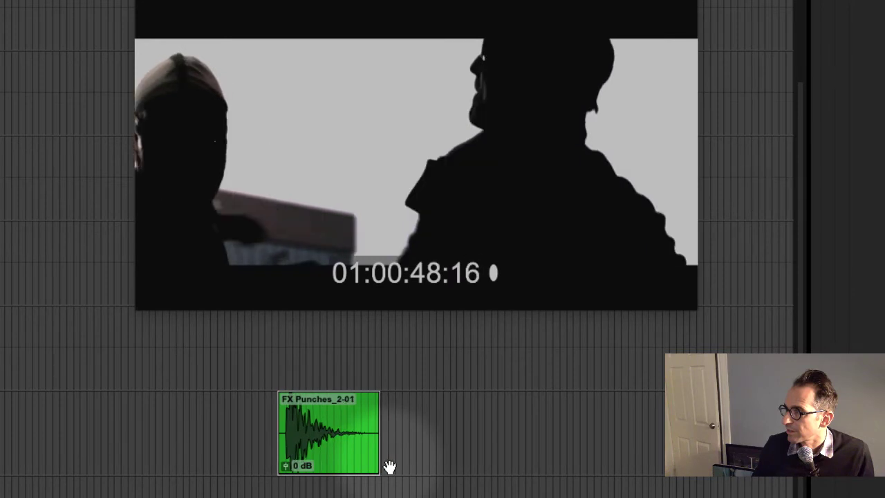
key(plus)
key(plus)
key(plus)
key(plus)
key(plus)
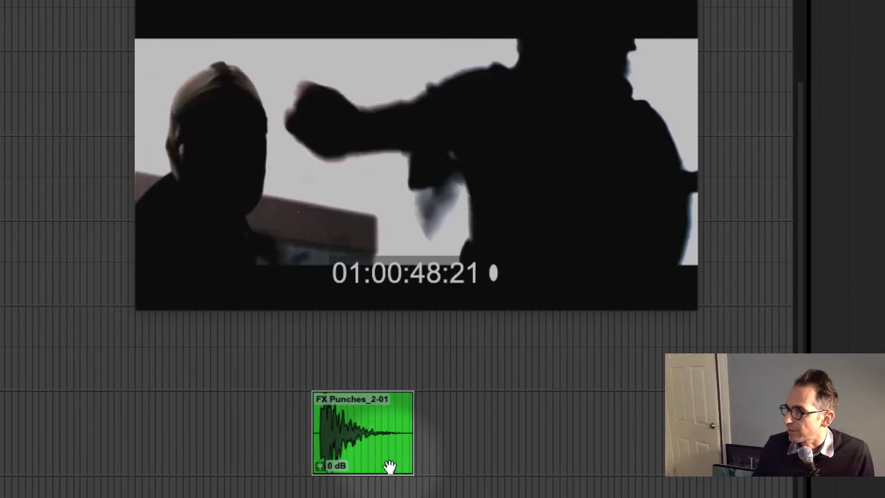
key(minus)
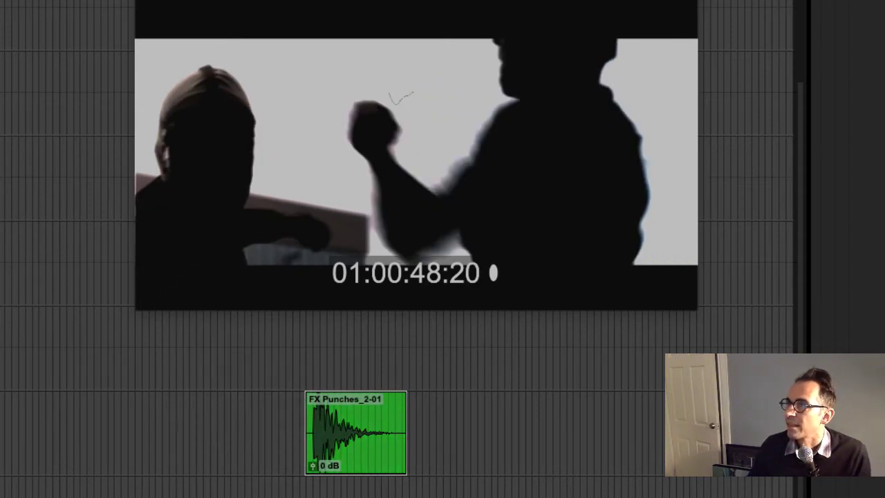
Step: Play repeatedly from just before the nudged punch clip to check its sync with the hit
click(112, 425)
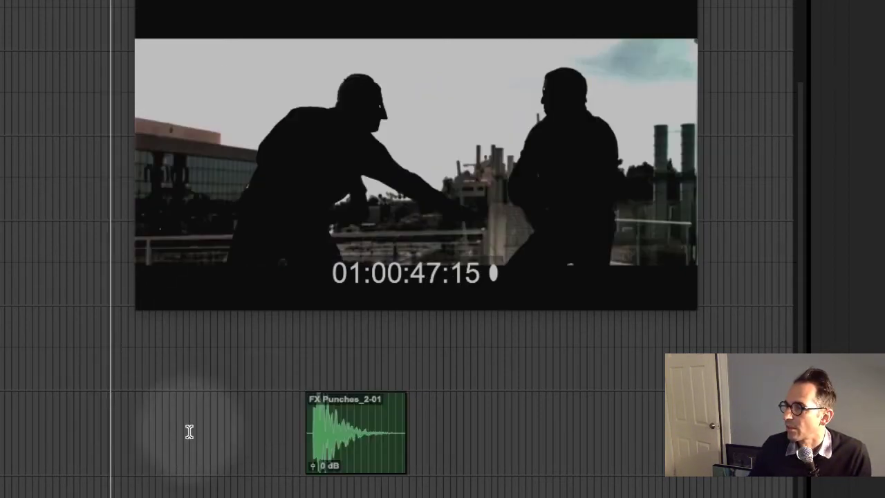
key(space)
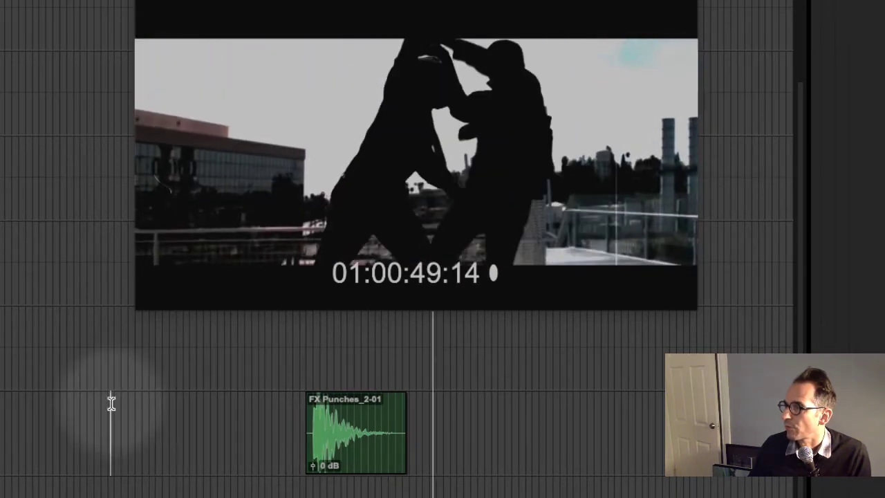
click(91, 417)
key(space)
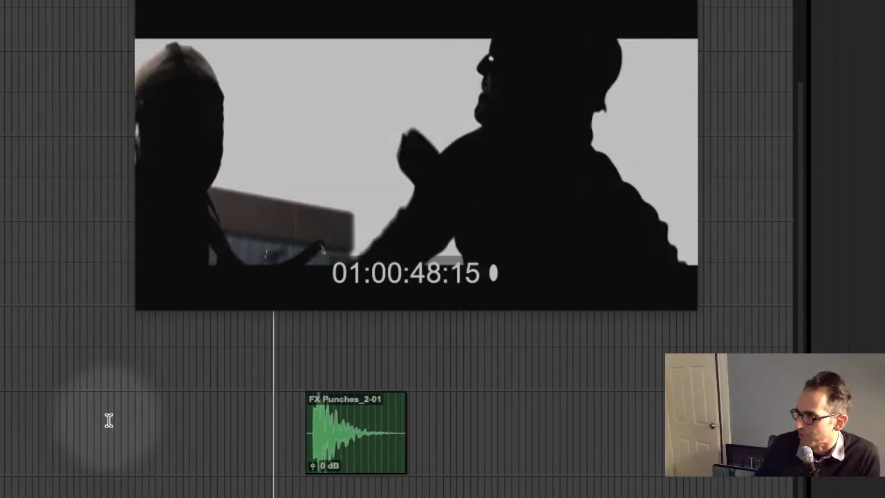
click(79, 417)
key(space)
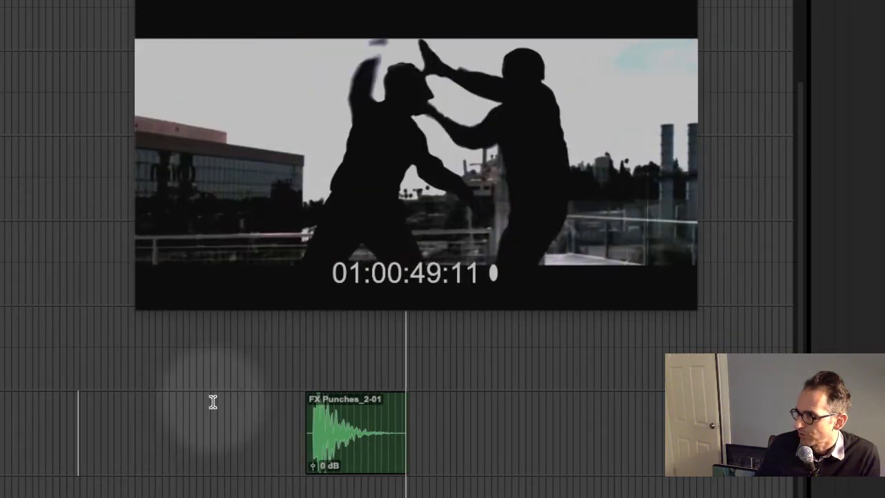
Step: Switch to the Grabber tool and select the whole FX Punches_2-01 clip
click(414, 404)
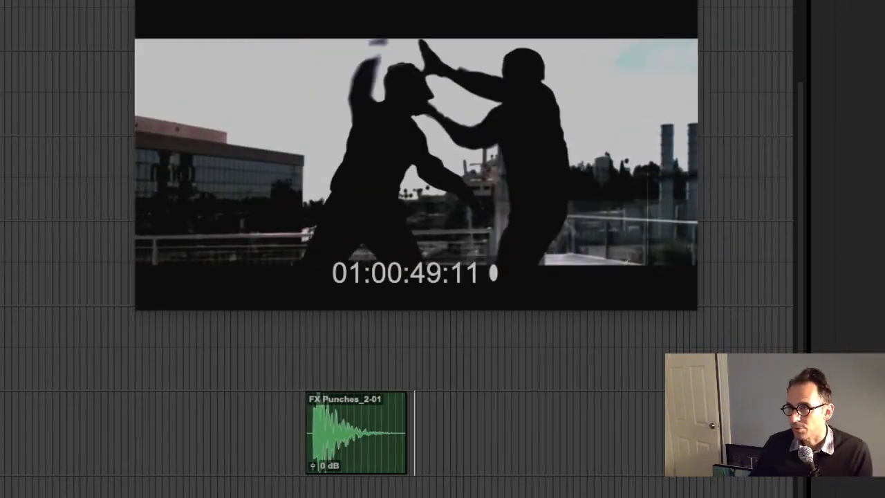
click(173, 36)
click(361, 456)
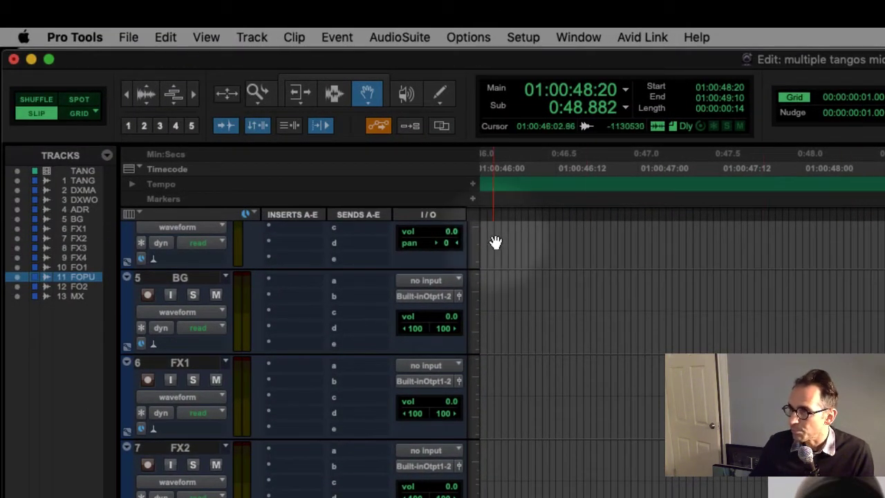
Step: Use the Selector tool to highlight most of FX Punches_2-01, and place the edit cursor before the clip at about 01:00:47:12
click(334, 92)
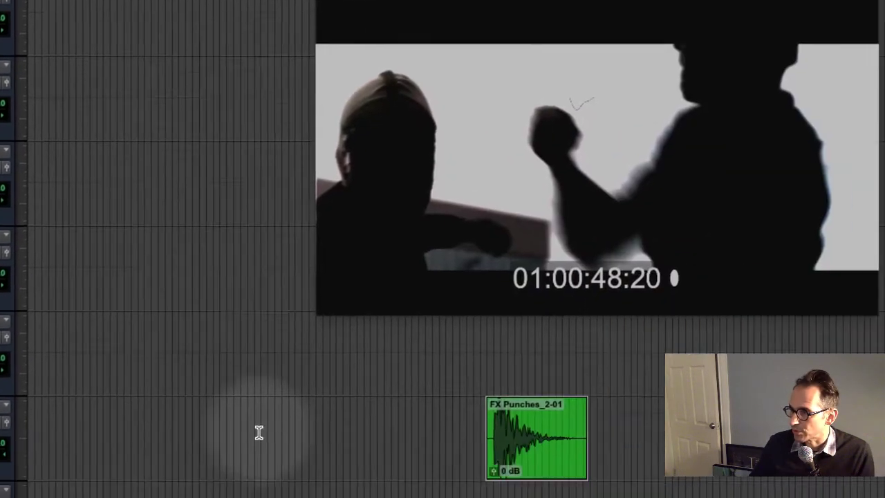
click(256, 431)
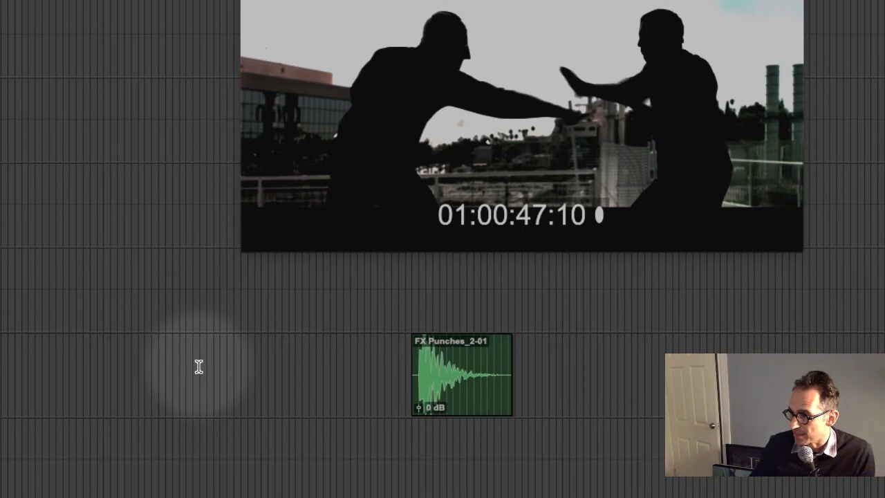
drag(499, 386, 414, 380)
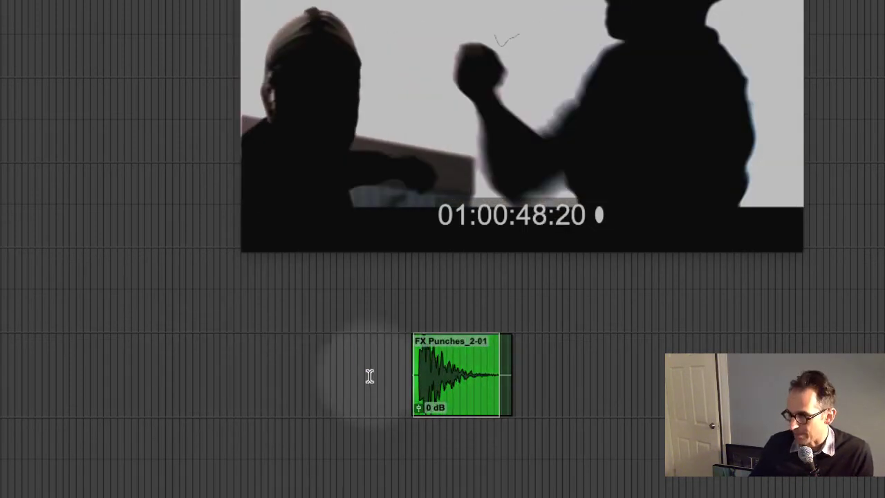
click(194, 369)
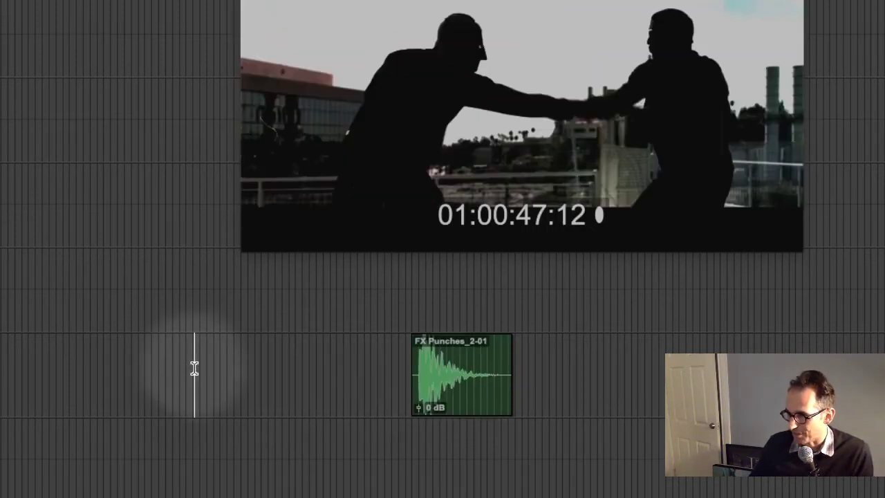
Step: Paste a copy of the punch at 01:00:47:12 on the FOPUNCHES track and trim its tail shorter with the Trim tool
key(ctrl+v)
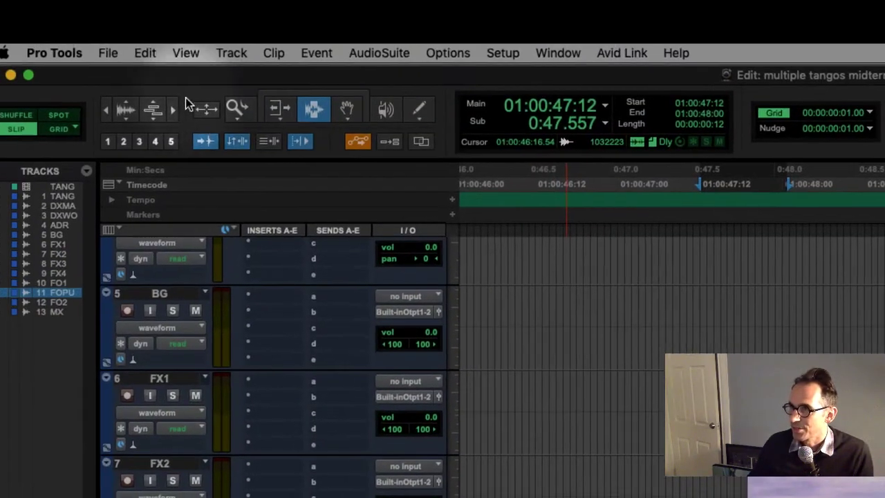
key(F6)
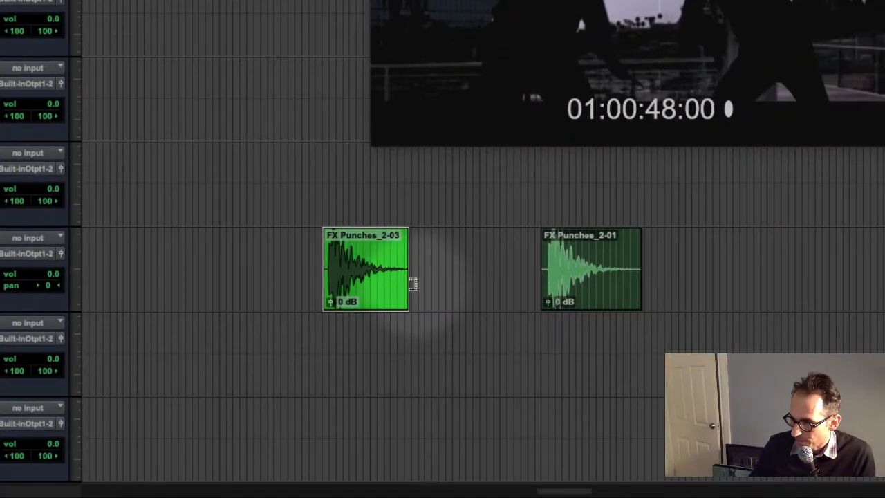
click(415, 297)
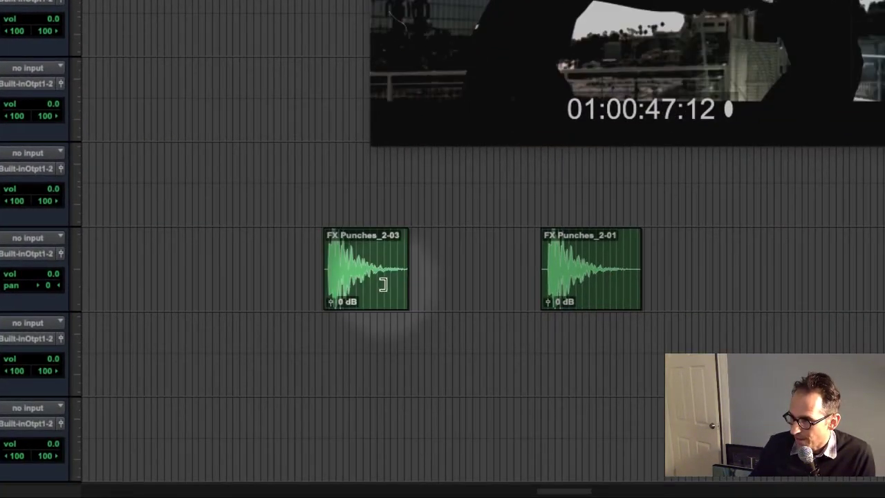
click(397, 287)
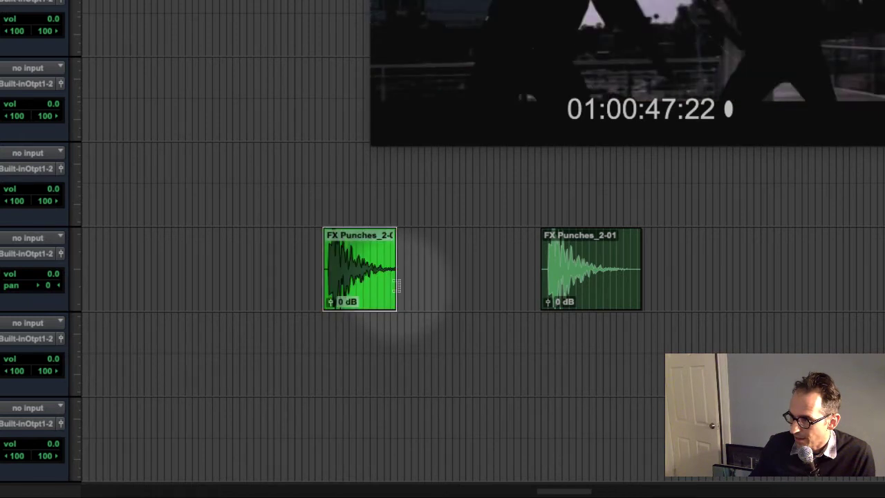
click(380, 284)
mouse_move(390, 287)
mouse_down()
mouse_move(374, 286)
mouse_move(391, 286)
mouse_up()
click(405, 283)
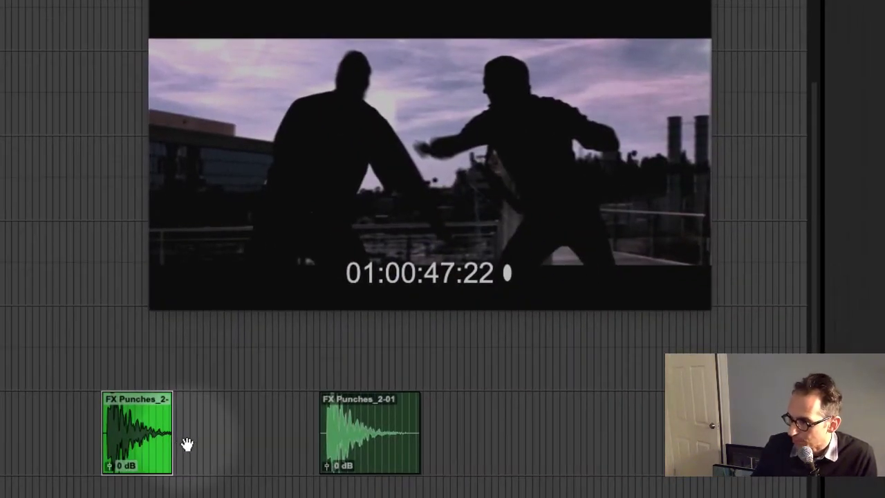
Step: Trim the front of the pasted punch slightly and move it to 01:00:48:11, overlapping the start of FX Punches_2-01
drag(154, 444, 260, 439)
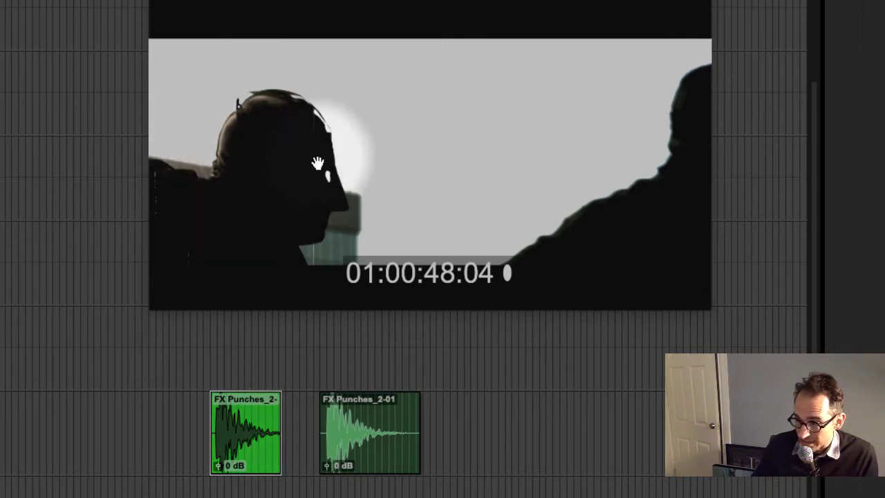
drag(242, 434, 246, 435)
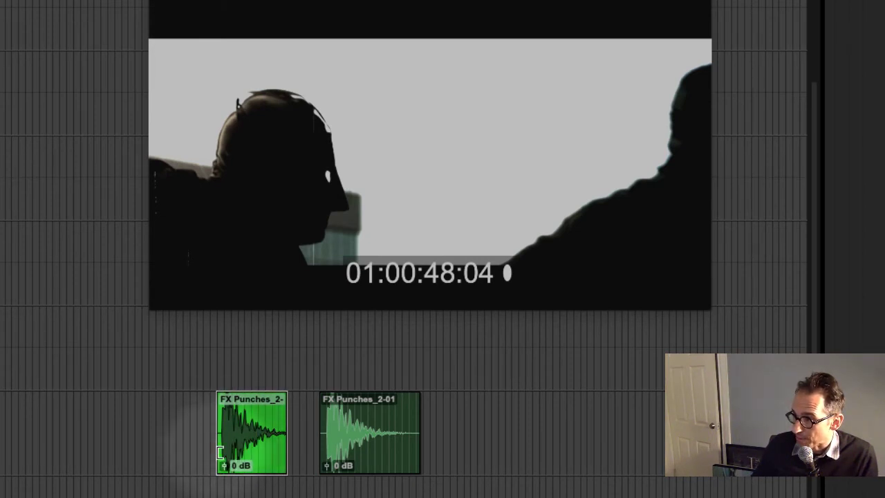
drag(222, 454, 223, 454)
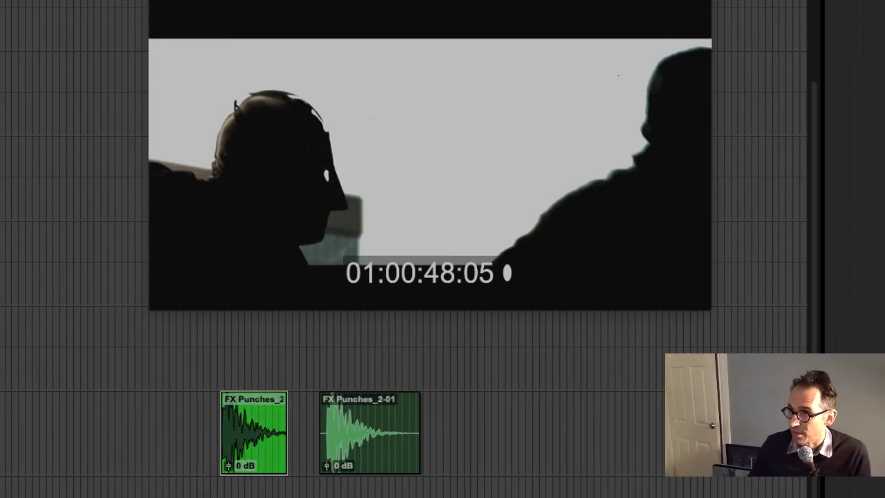
drag(246, 443, 284, 449)
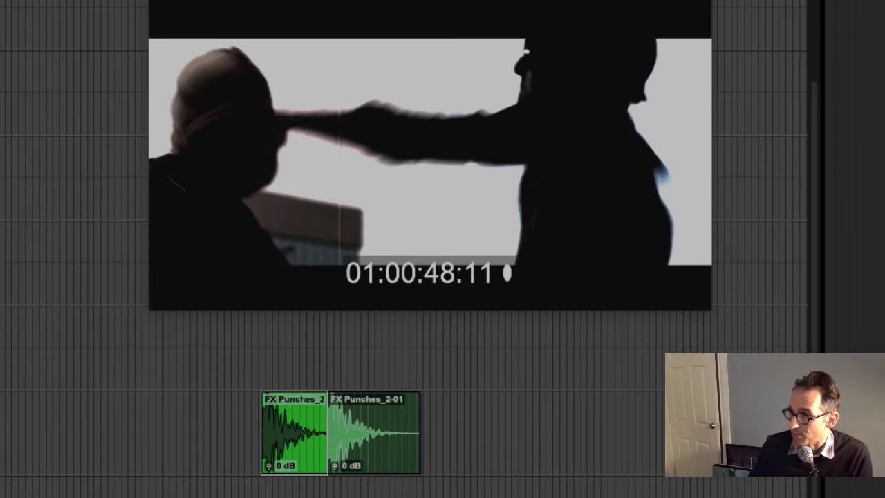
Step: Select the FX Punches_2-01 clip, and play repeatedly from before both punches to check their sync with picture
click(366, 432)
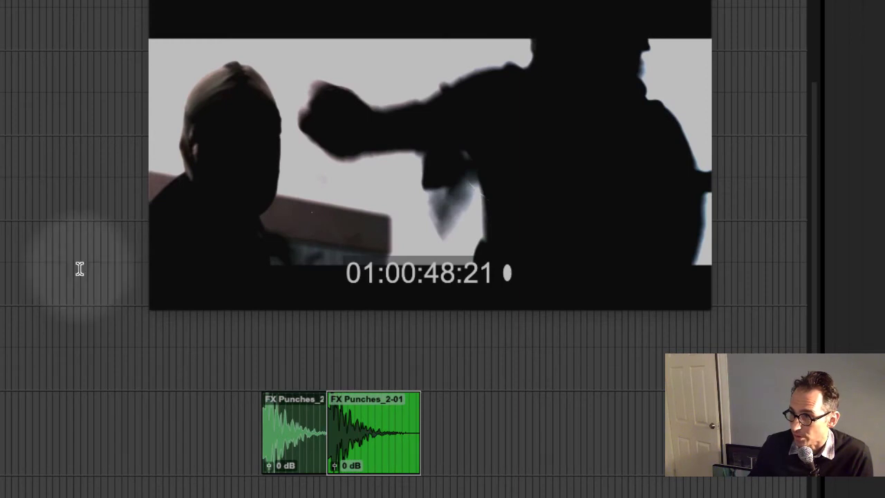
click(121, 446)
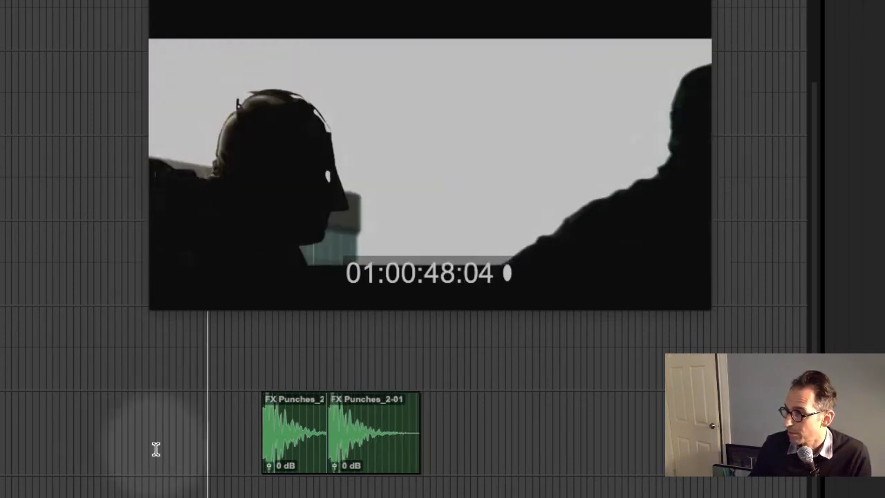
click(135, 445)
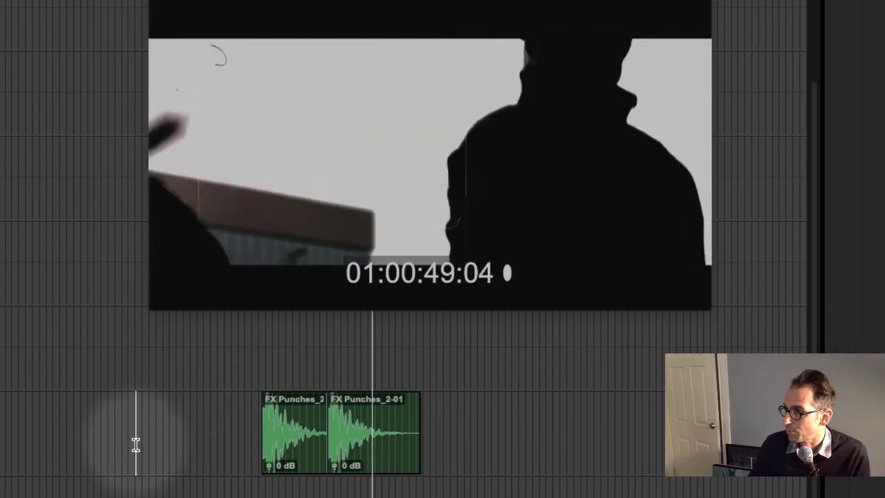
click(136, 445)
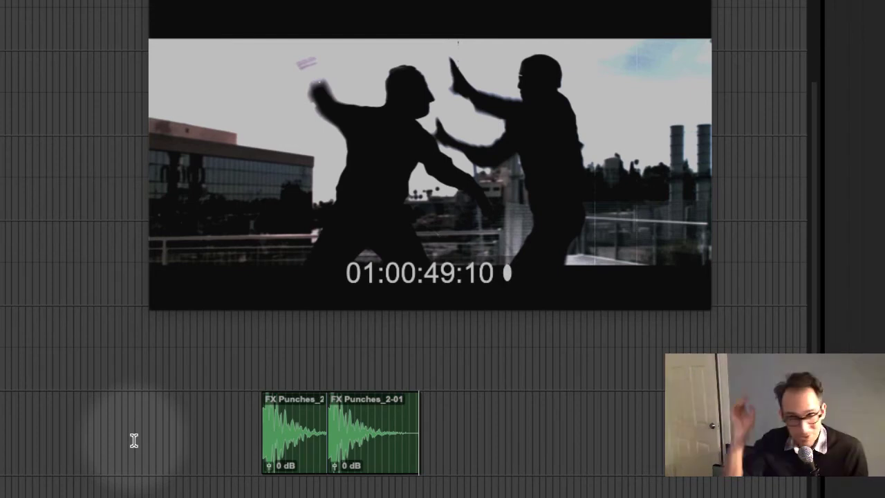
Step: Play the picture following the two punches, and place the edit cursor after them at about 01:00:49:20
click(444, 414)
key(space)
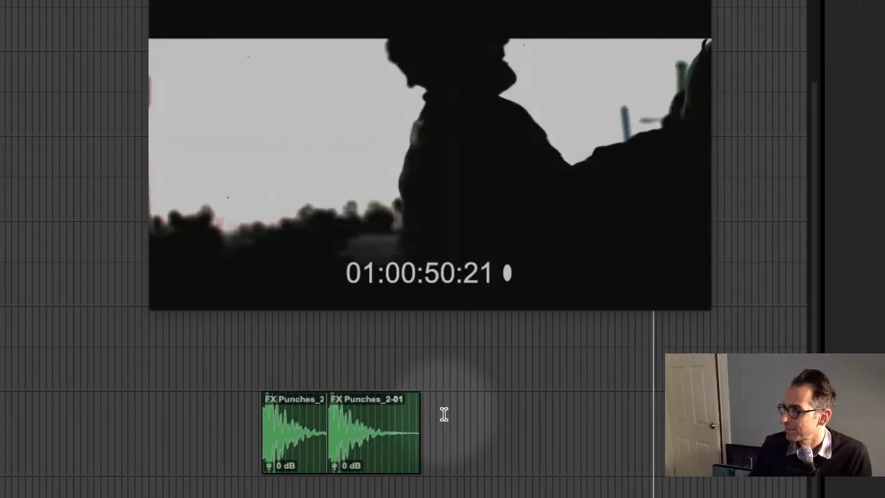
key(space)
click(488, 422)
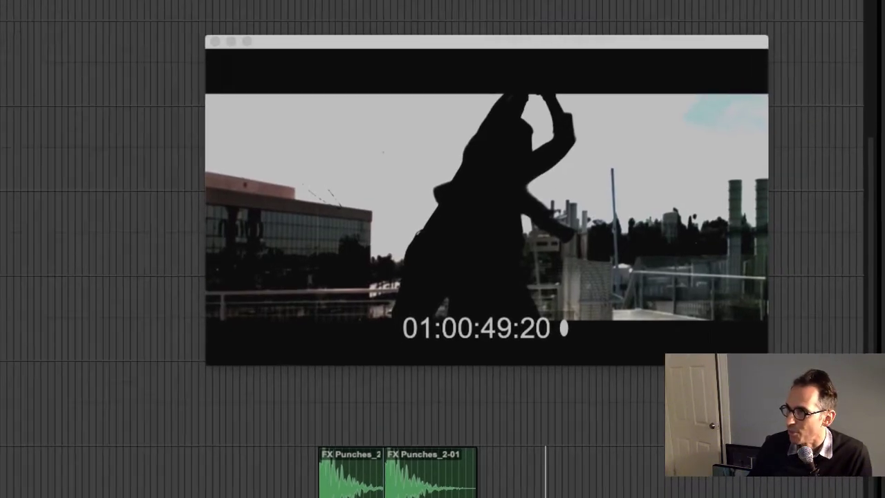
Step: Open a new Volumes workspace and browse cinema009 to the CLIPS AND FX for MULTIPLE TANGOS folder inside _ MULTIPLE TANGOS SFX _
click(357, 37)
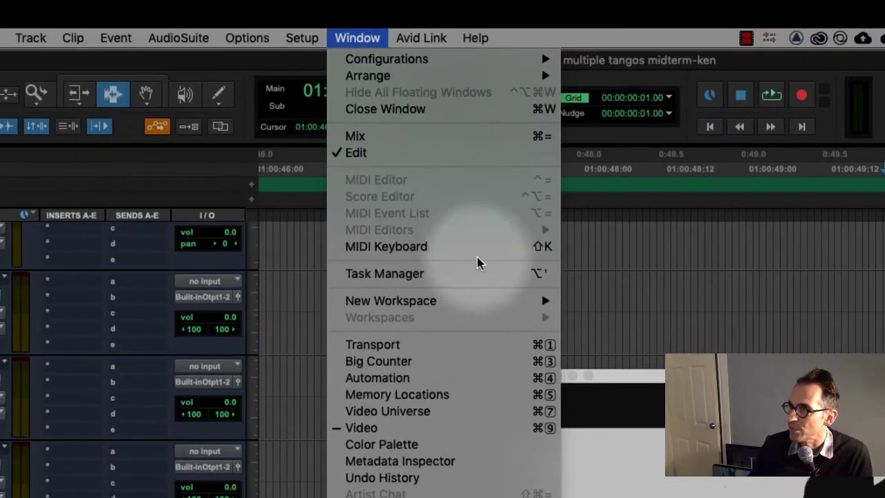
mouse_move(487, 307)
click(590, 299)
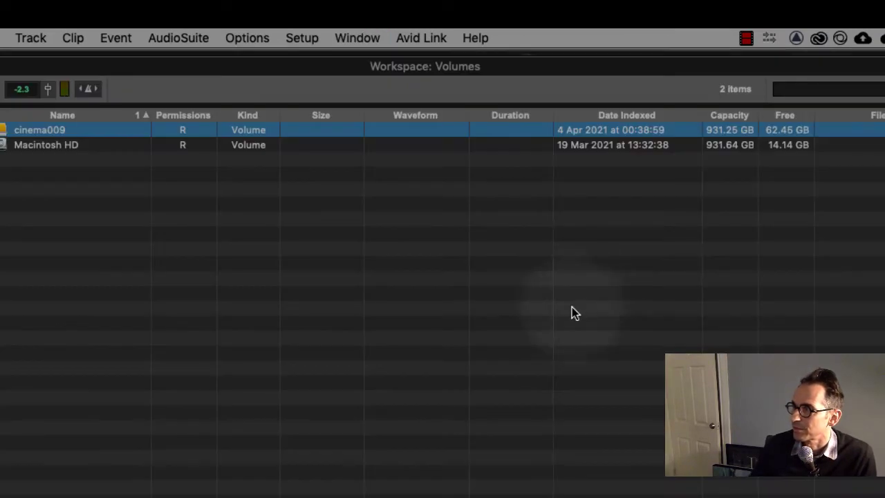
double_click(7, 130)
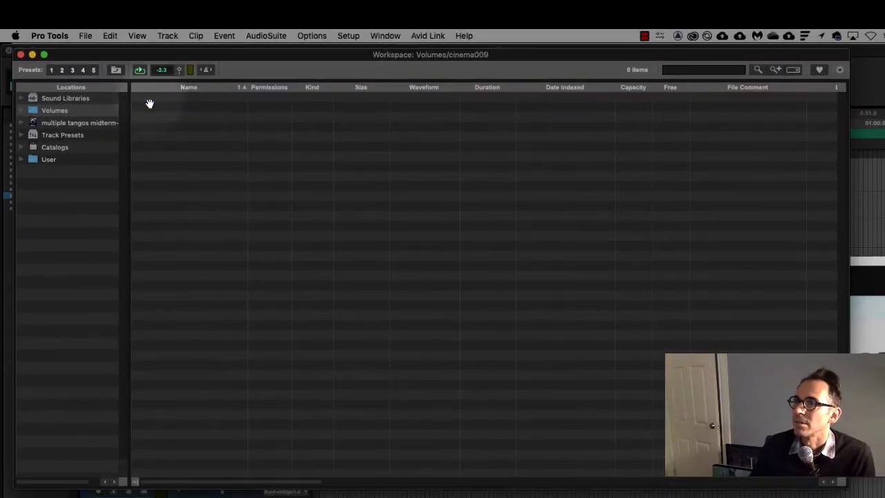
click(159, 100)
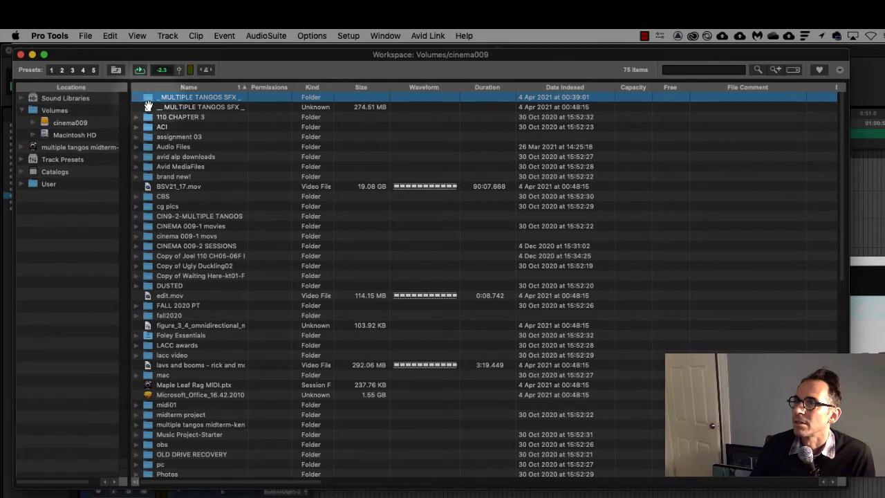
double_click(148, 103)
double_click(147, 100)
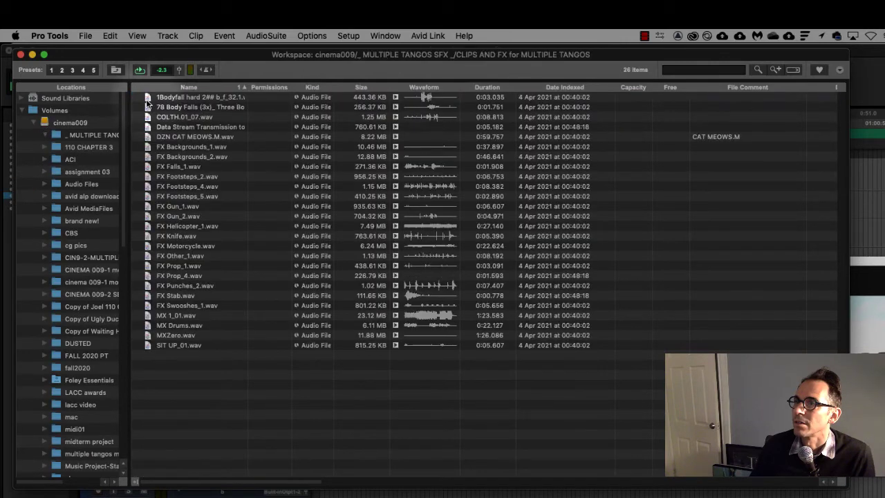
Step: Import FX Stab.wav from the workspace into the session's clip list and select the FX Stab clip
click(178, 296)
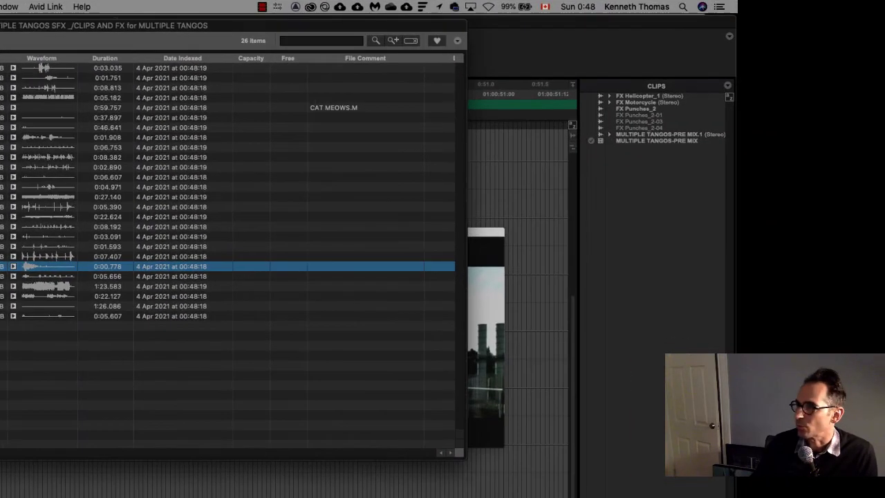
drag(173, 266, 657, 204)
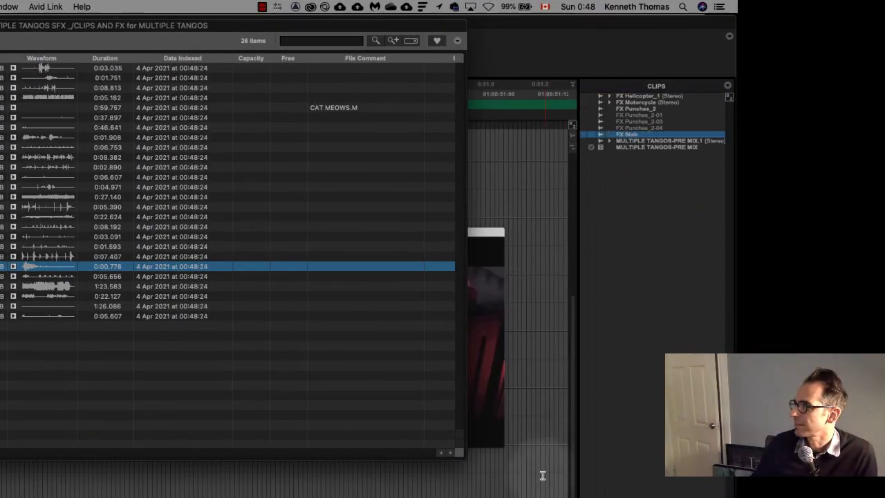
click(594, 175)
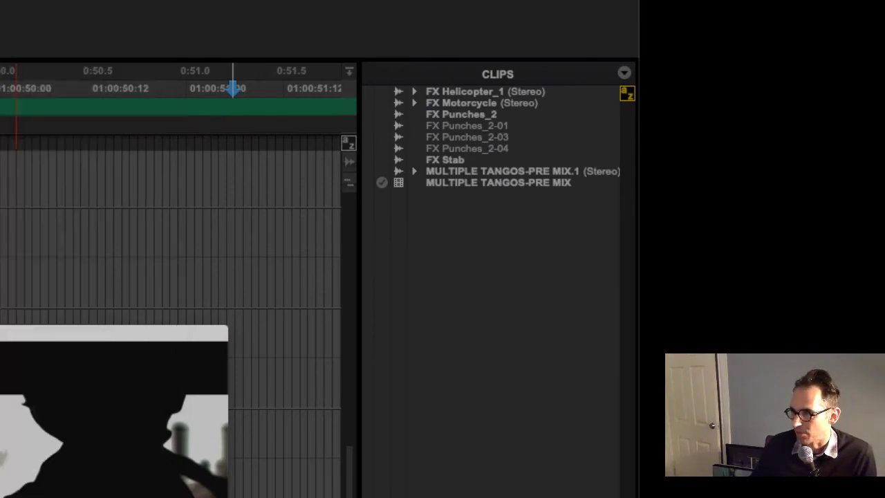
click(470, 149)
click(471, 160)
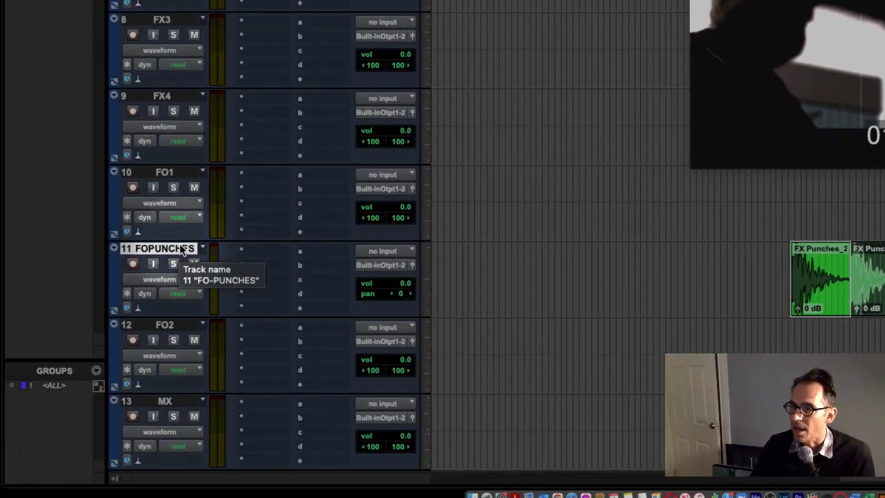
Step: Create one new mono audio track named FO-STAB directly below the FOPUNCHES track
right_click(182, 251)
click(456, 126)
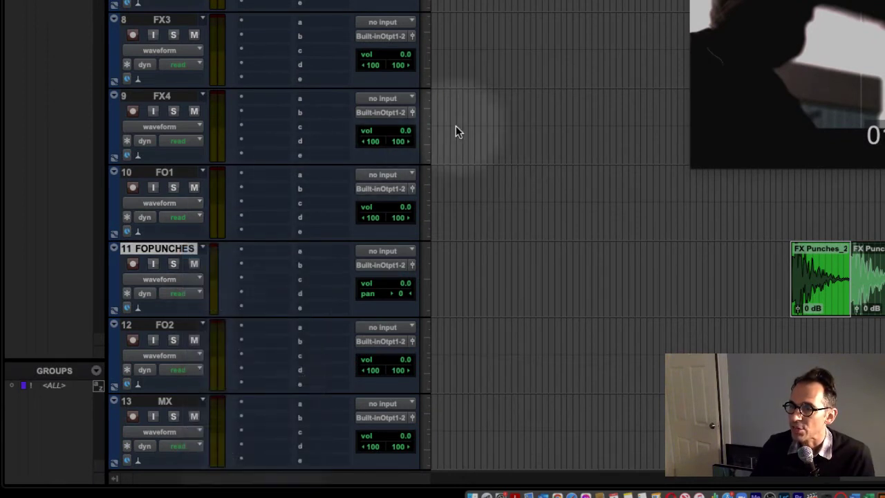
right_click(164, 256)
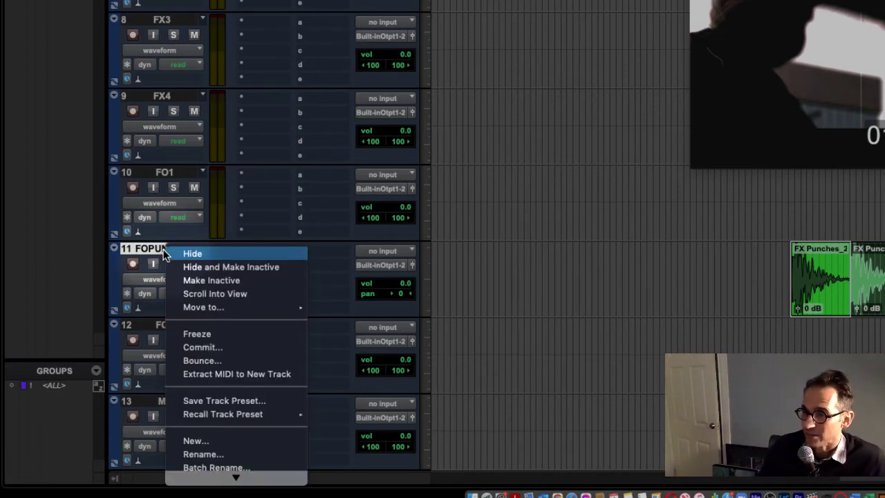
click(214, 441)
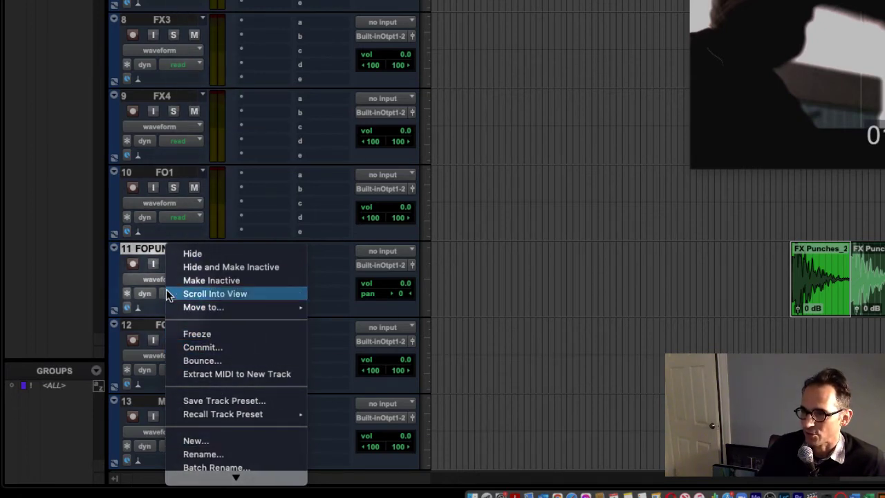
mouse_move(236, 477)
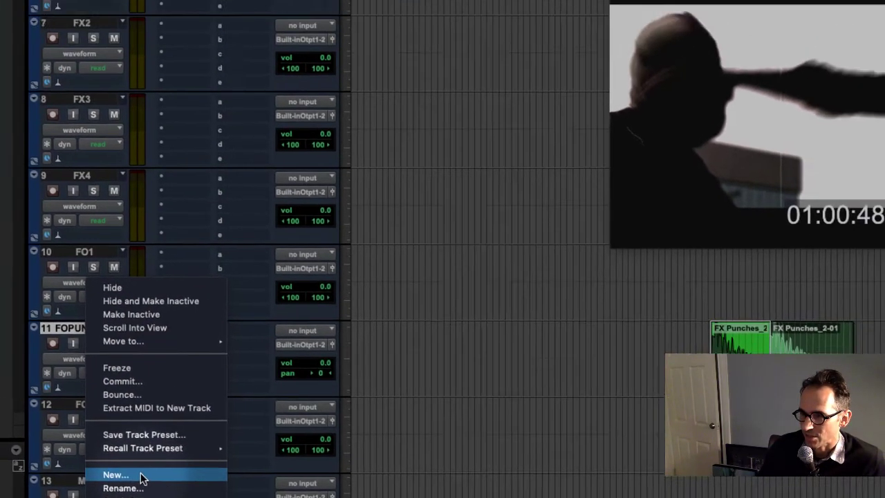
click(195, 395)
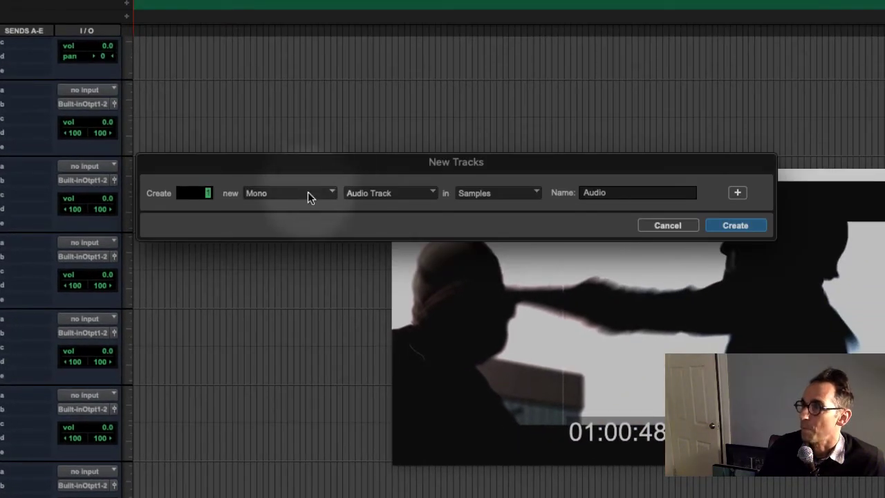
click(624, 192)
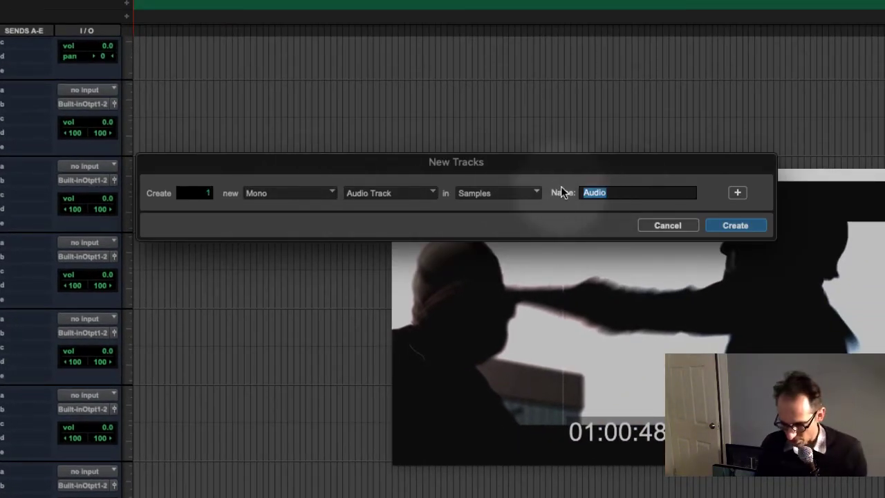
text(FO-ST)
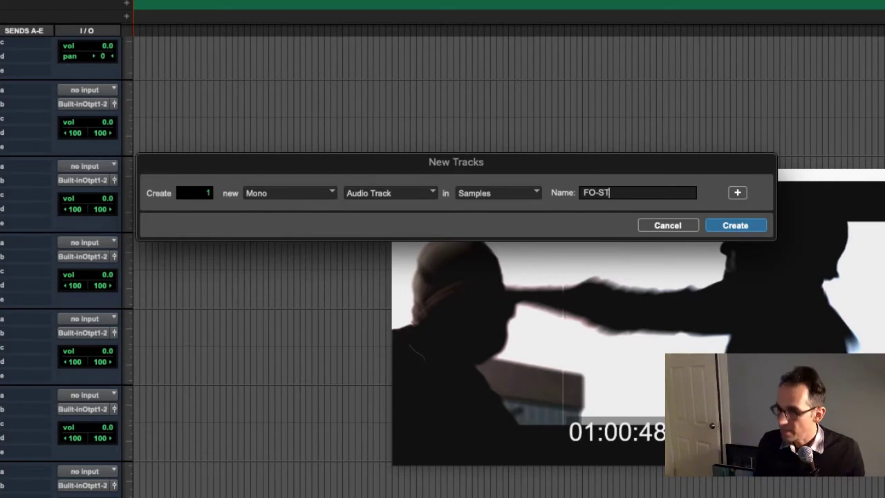
text(AB)
key(Return)
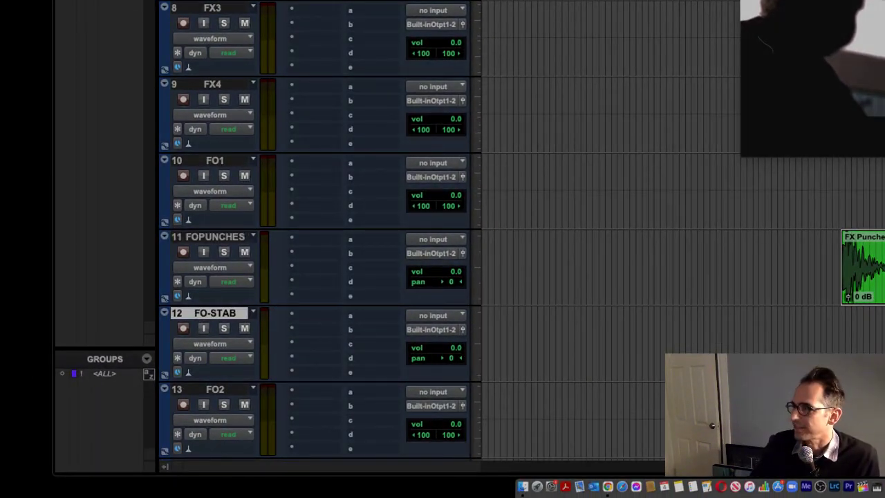
Step: Play from just before the two punches through the following action to locate the stab moment
click(817, 269)
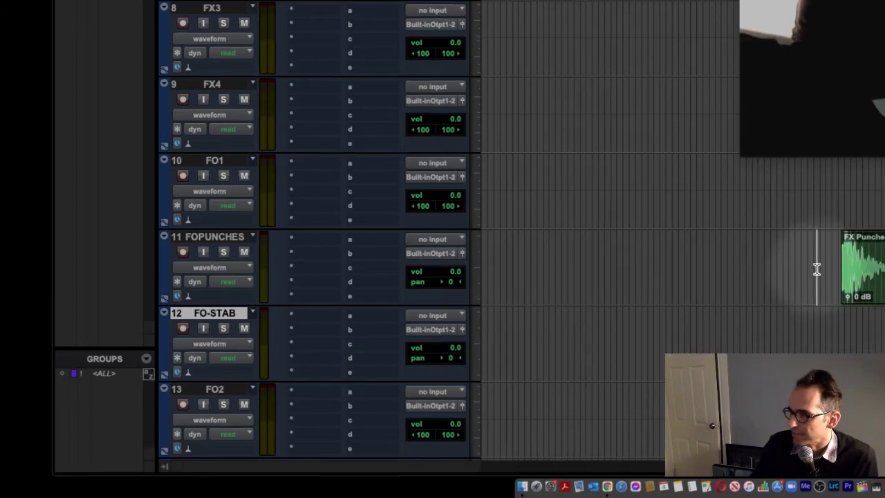
key(space)
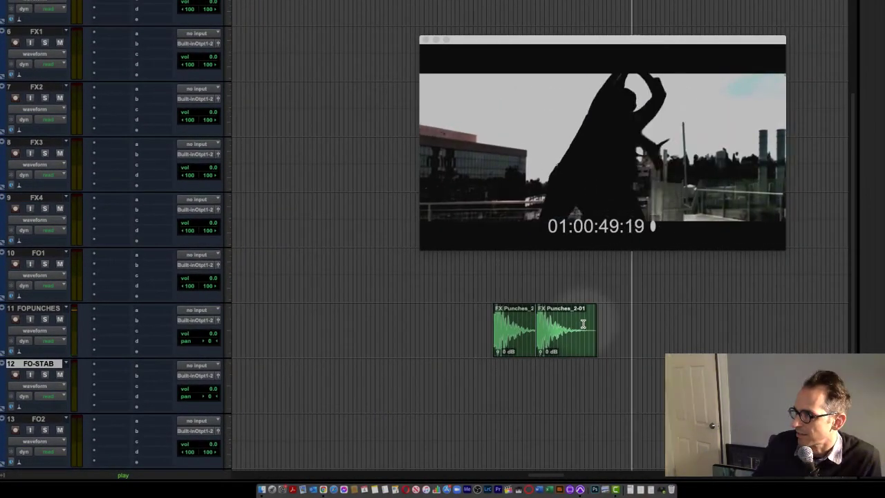
key(space)
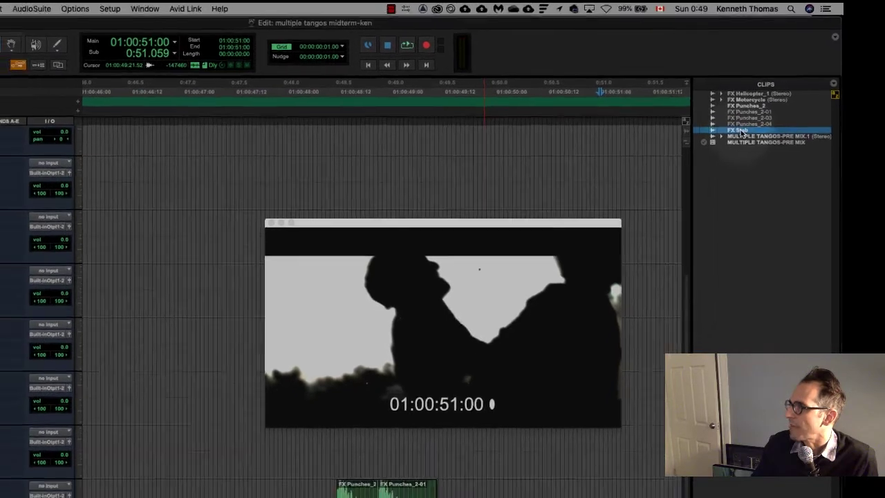
Step: Spot the FX Stab clip onto the FO-STAB track at 01:00:51:00 and play from just before it to check sync
drag(778, 39, 551, 404)
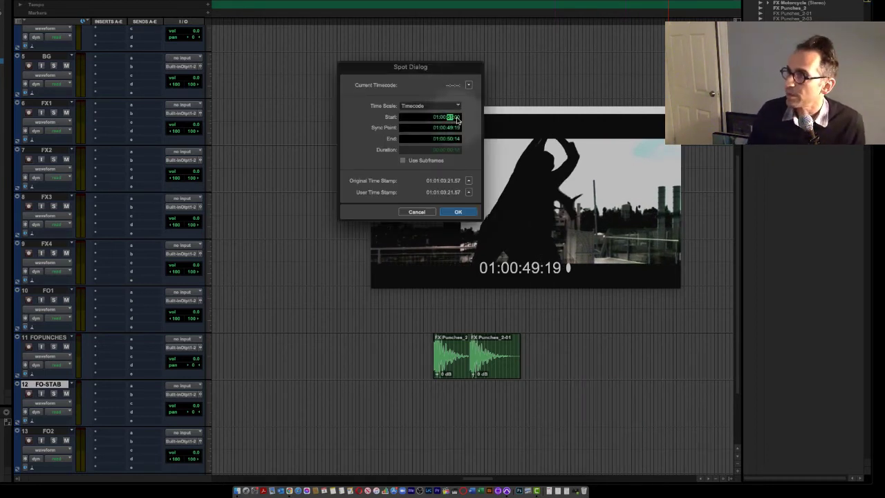
click(453, 213)
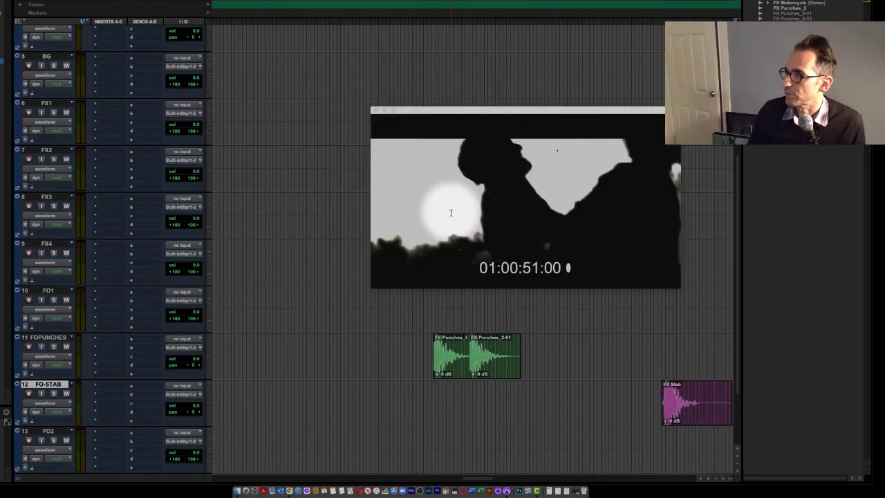
click(632, 405)
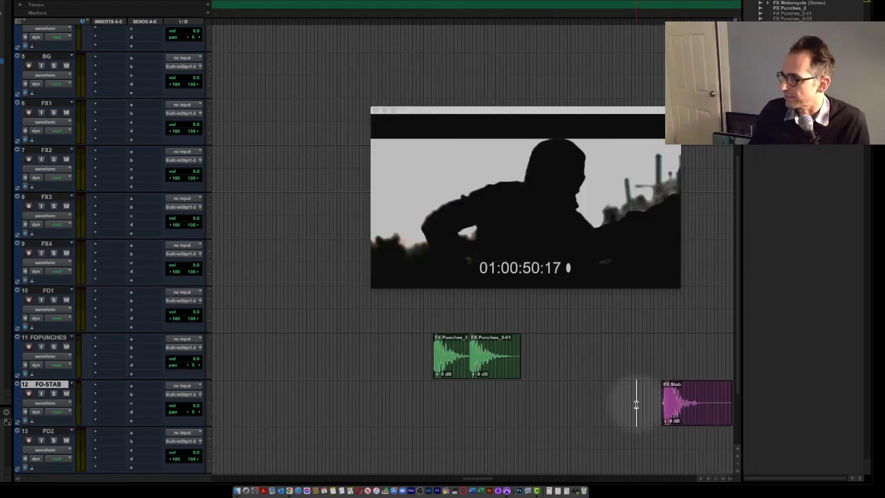
key(space)
key(space)
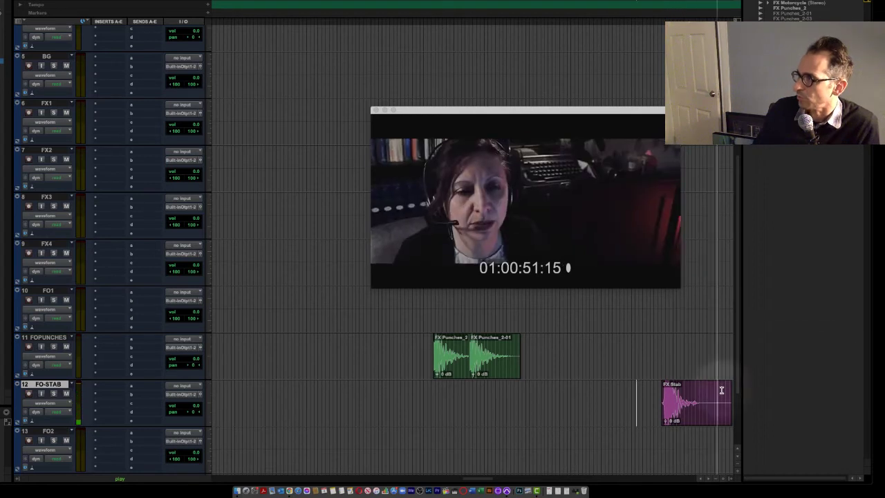
click(624, 394)
key(space)
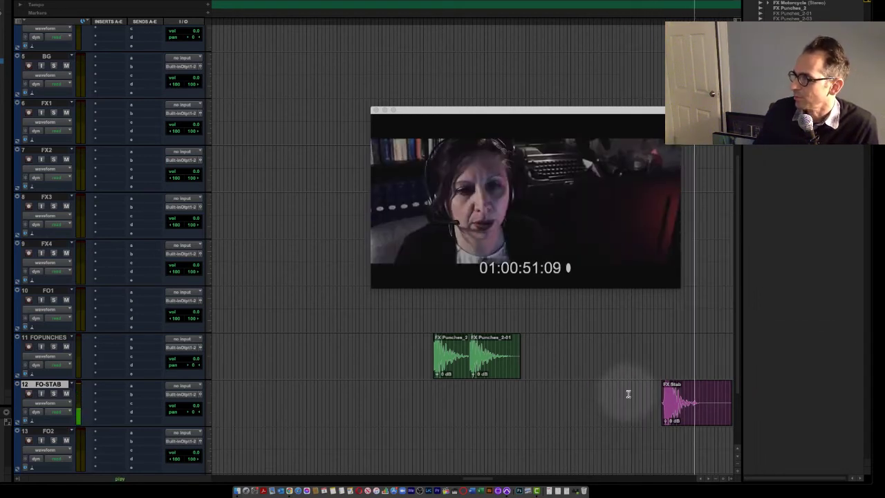
key(space)
click(621, 393)
key(space)
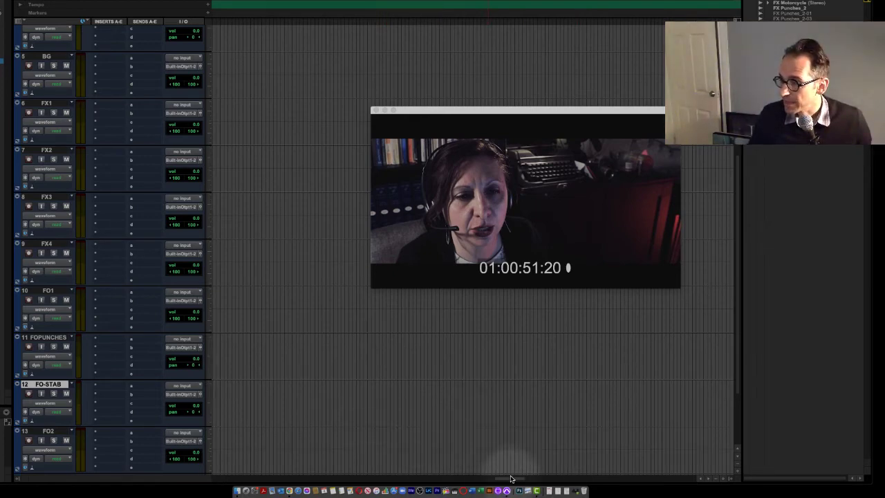
Step: Return to the session start at 01:00:00:00 and play the film through to about 01:00:41:22
drag(512, 478, 206, 464)
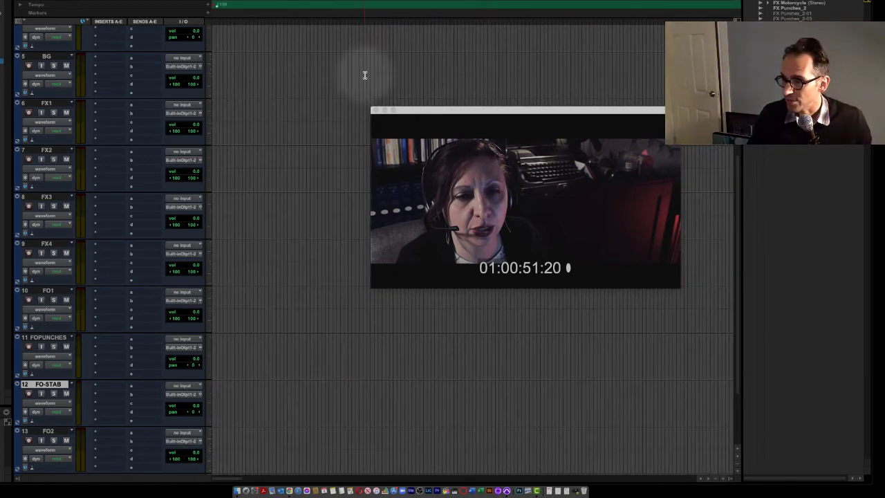
key(Return)
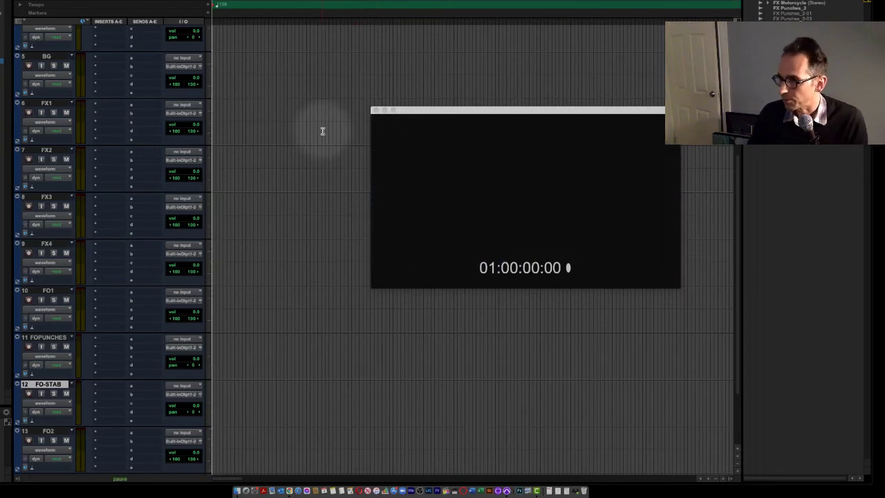
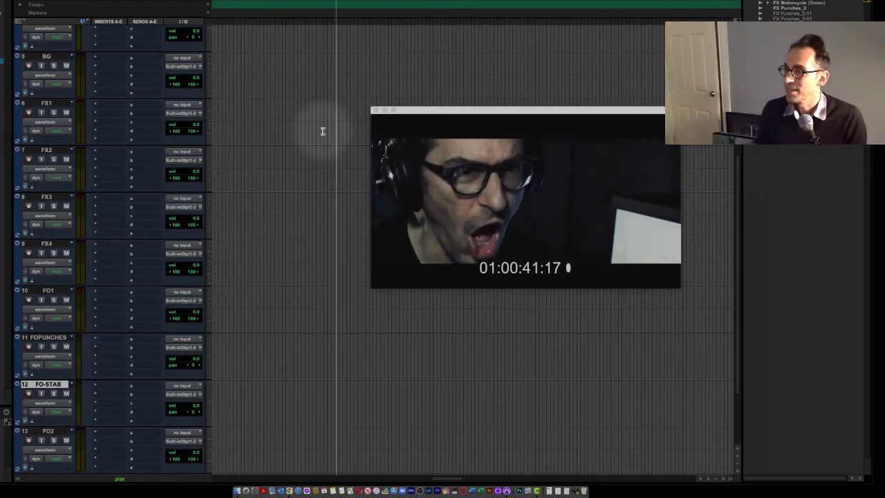
key(space)
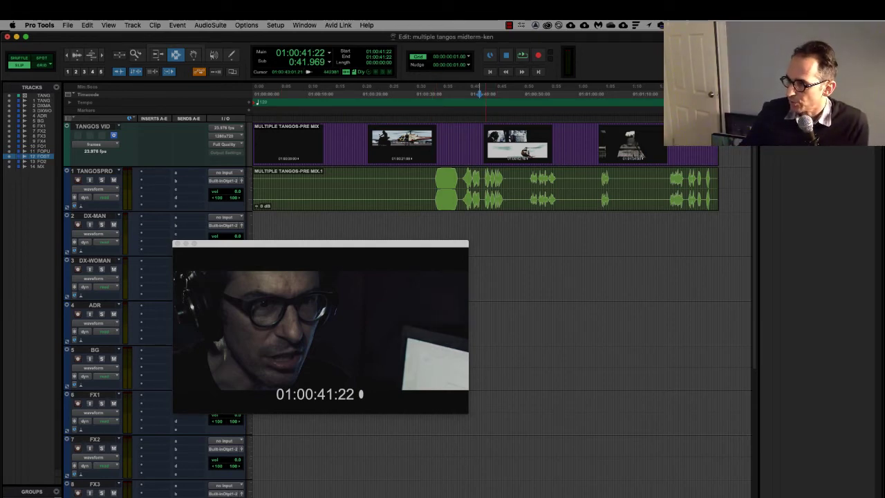
Step: Switch to Adobe Digital Editions and read the four principles under Considerations for Bouncing Audio, enlarging the page and highlighting each one
key(super+Tab)
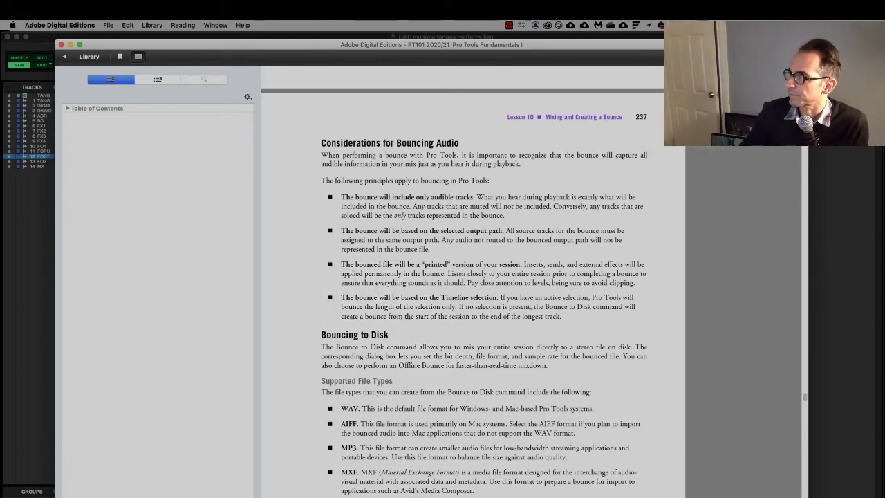
key(super+equal)
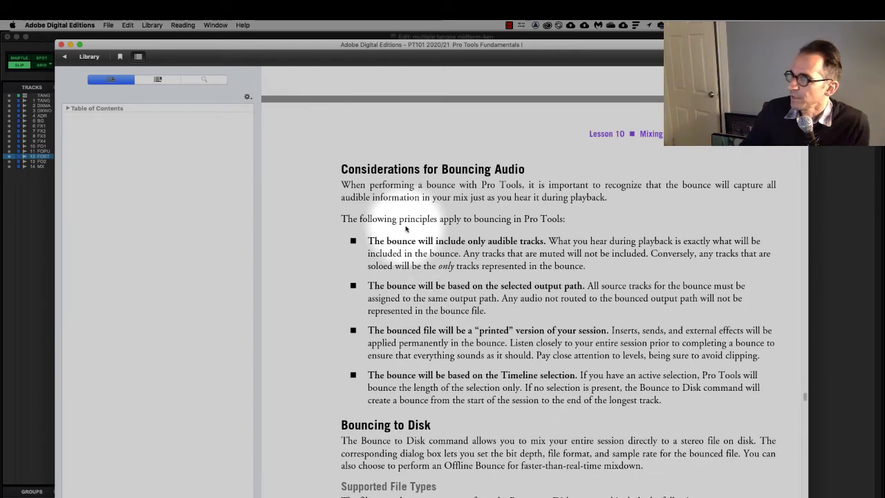
drag(367, 241, 541, 238)
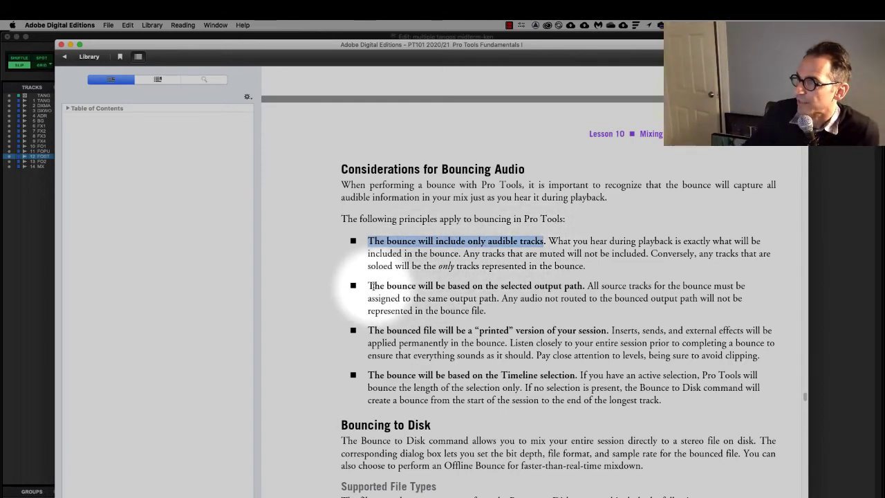
drag(368, 286, 586, 286)
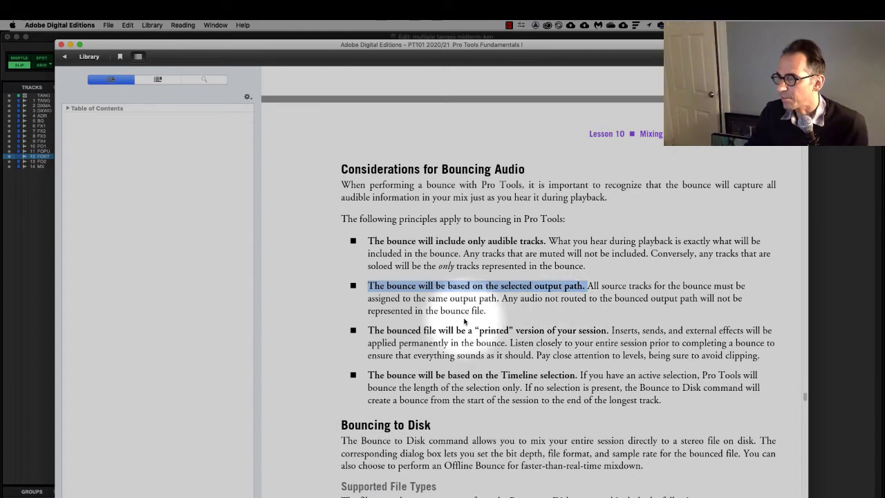
click(504, 369)
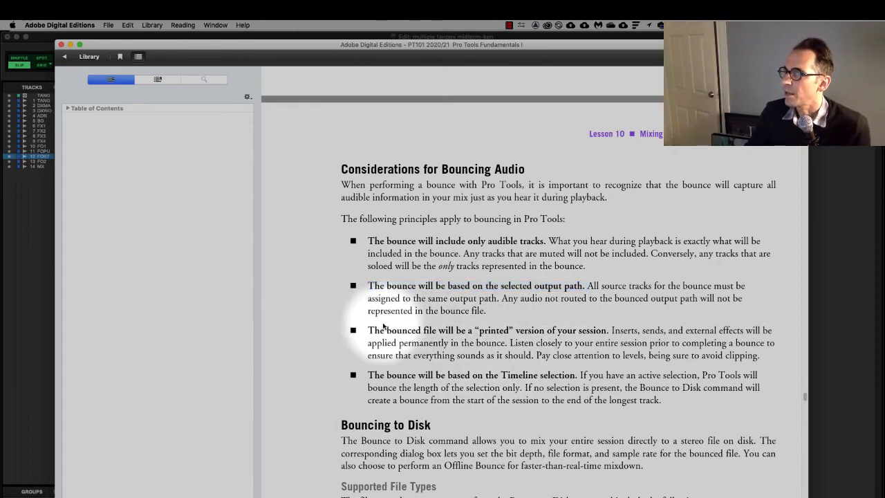
drag(369, 330, 608, 334)
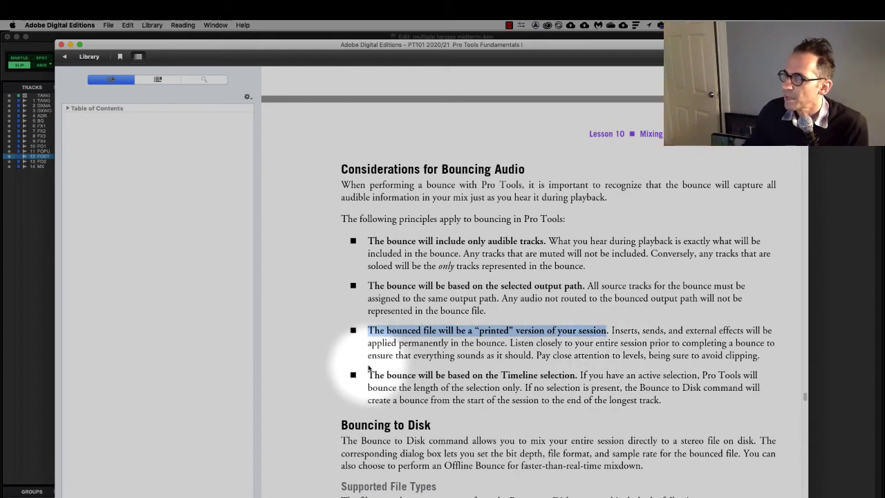
drag(367, 375, 577, 375)
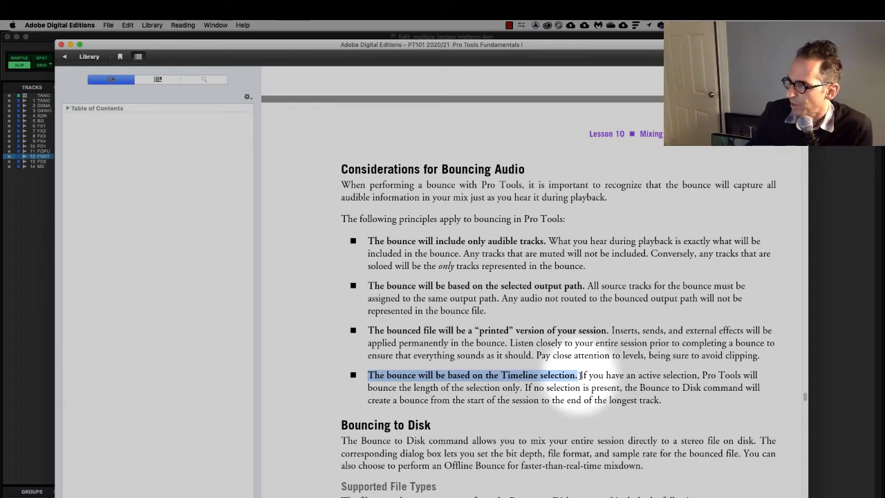
drag(580, 375, 700, 402)
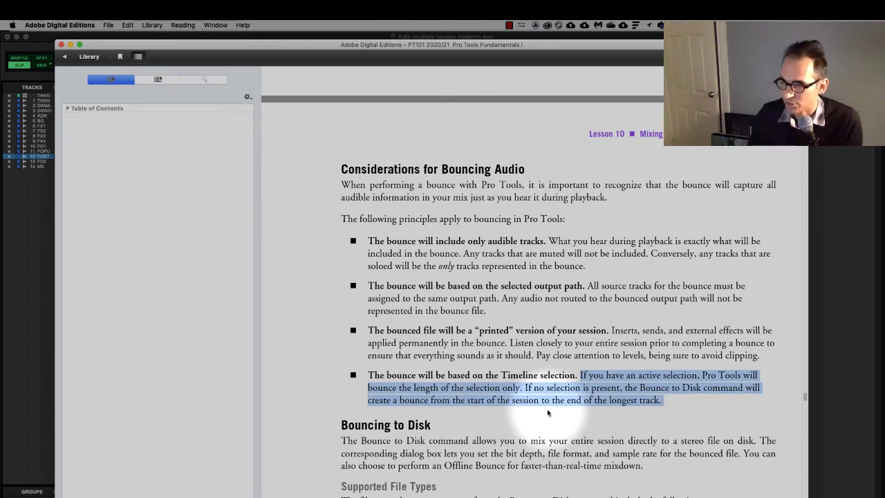
Step: Switch back to Pro Tools, move the video window clear of the top tracks and select the MULTIPLE TANGOS-PRE MIX video clip with the Grabber
key(super+Tab)
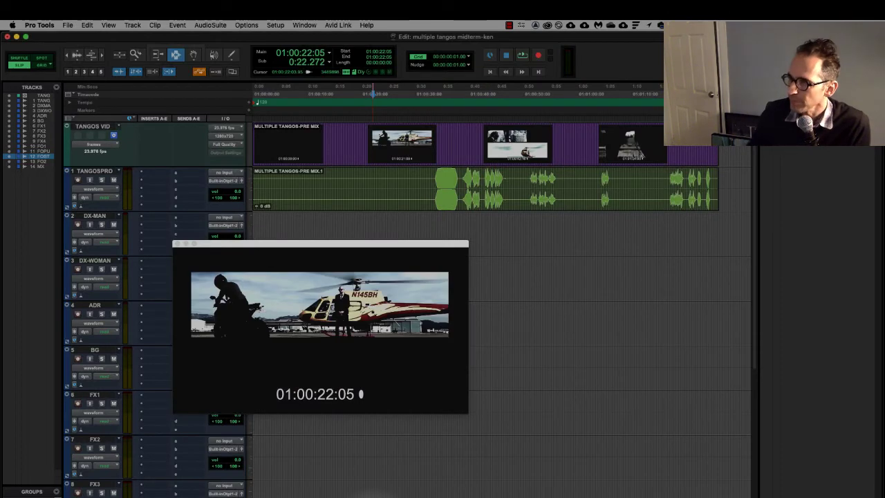
drag(298, 245, 741, 298)
click(494, 349)
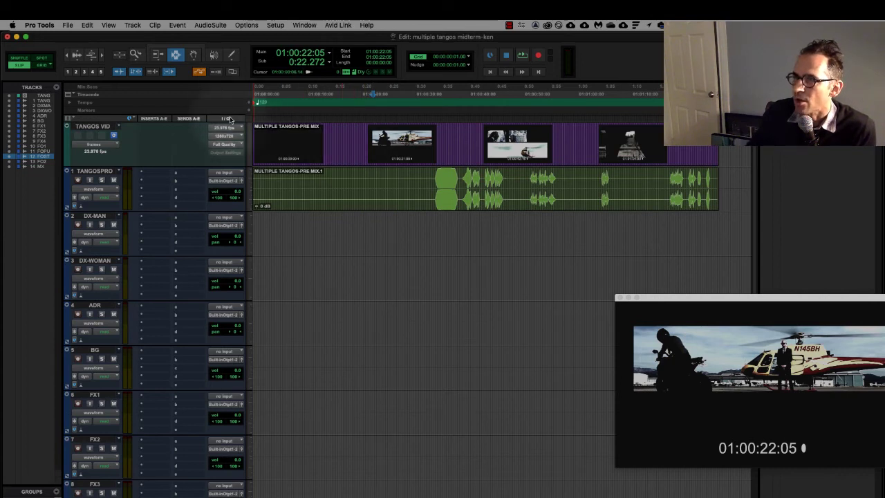
click(194, 55)
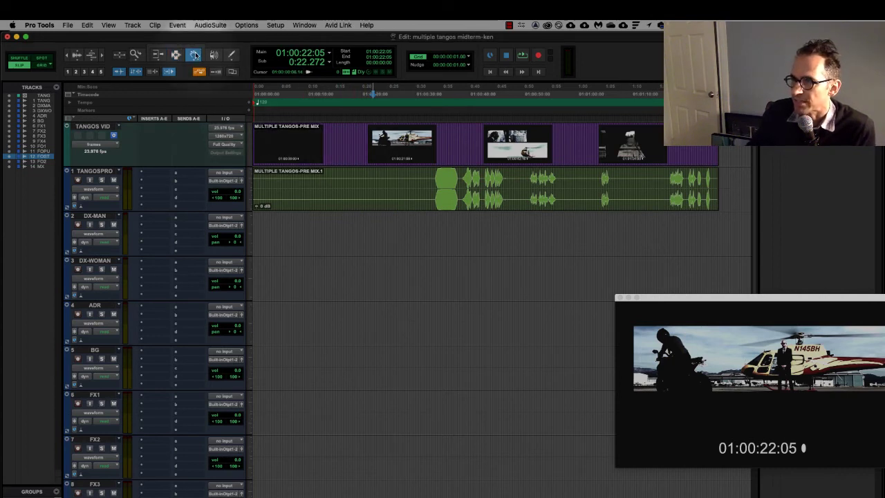
click(340, 155)
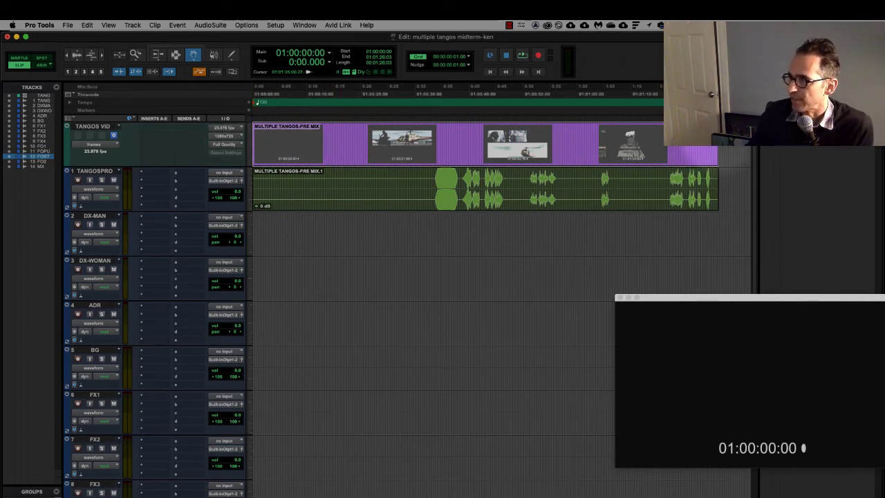
Step: Compare the selection lengths of the two FOPUNCHES clips with the full video clip, and clear the selection
scroll(266, 239, down, 8)
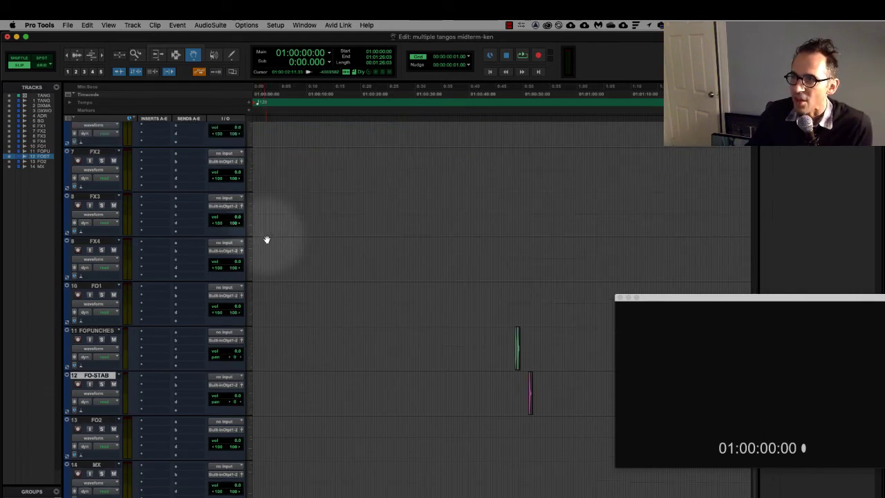
scroll(267, 239, up, 8)
scroll(267, 239, down, 8)
scroll(267, 239, up, 8)
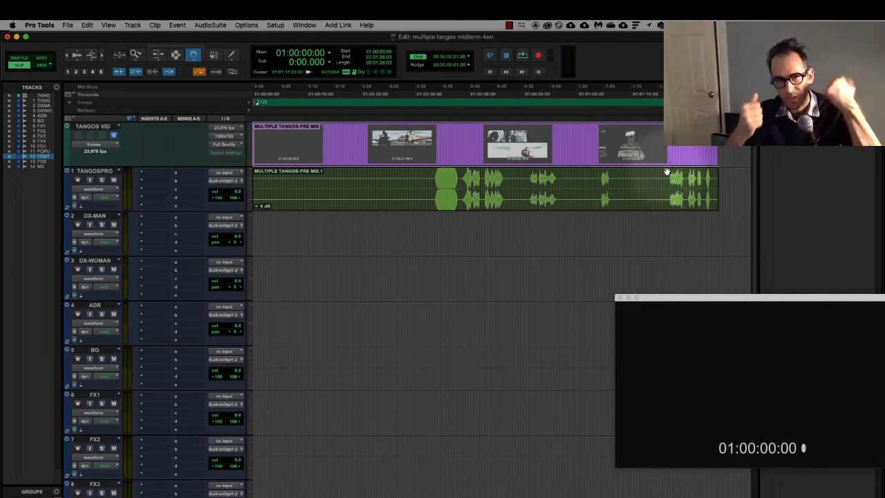
scroll(306, 426, down, 8)
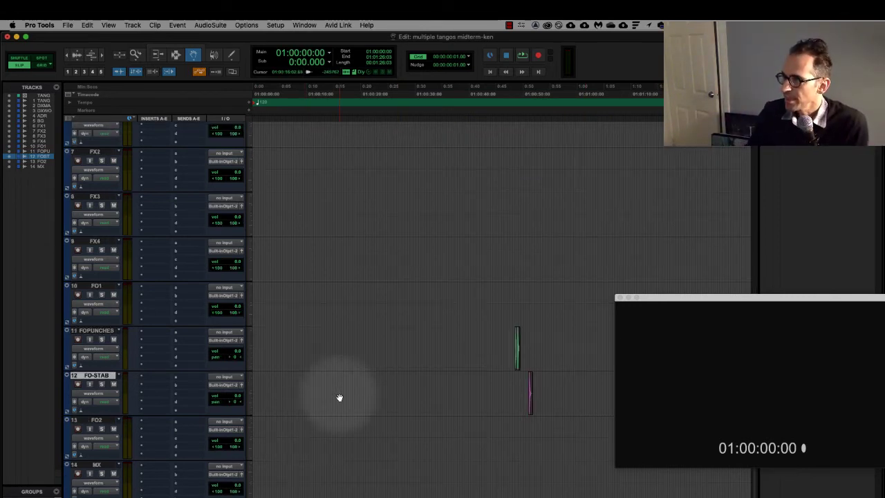
click(517, 352)
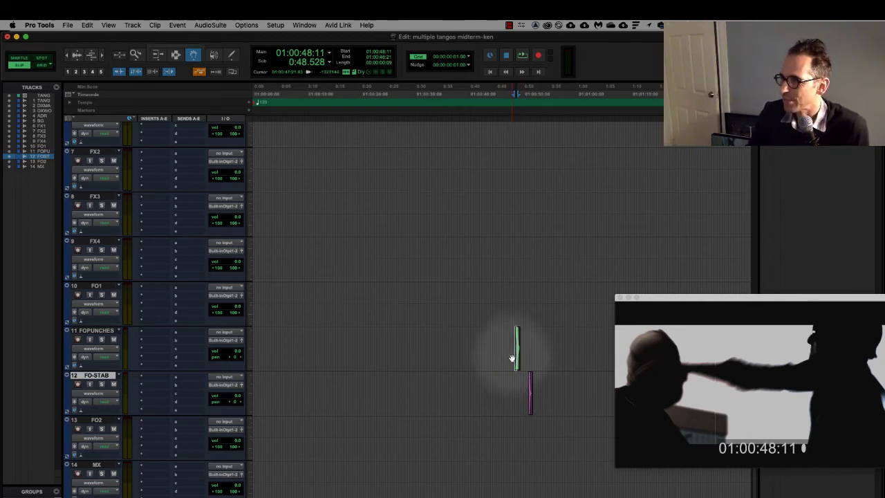
drag(512, 358, 518, 354)
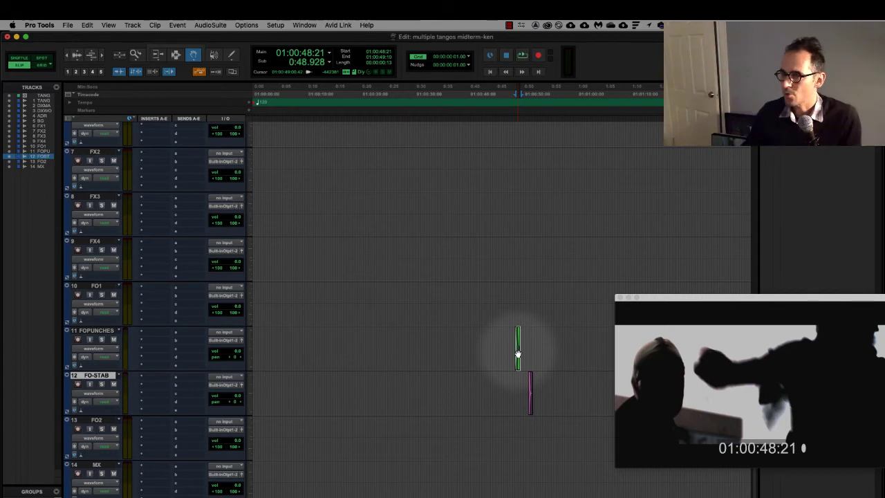
scroll(332, 348, up, 5)
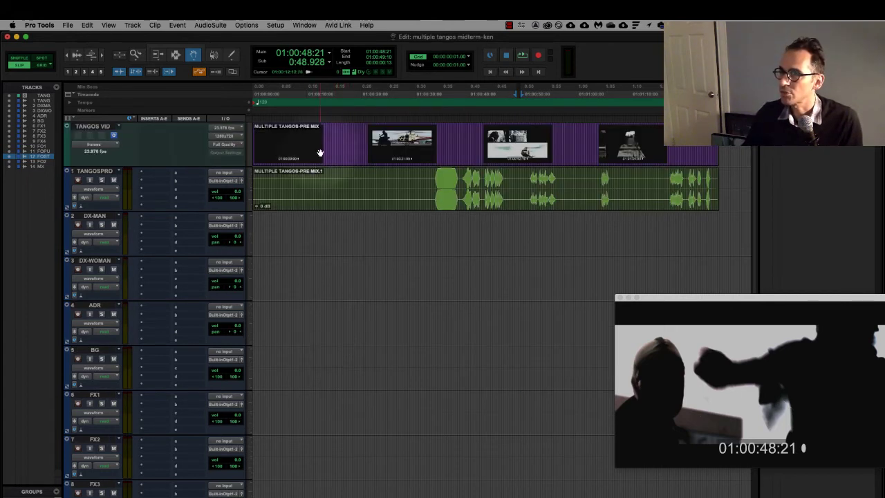
click(346, 150)
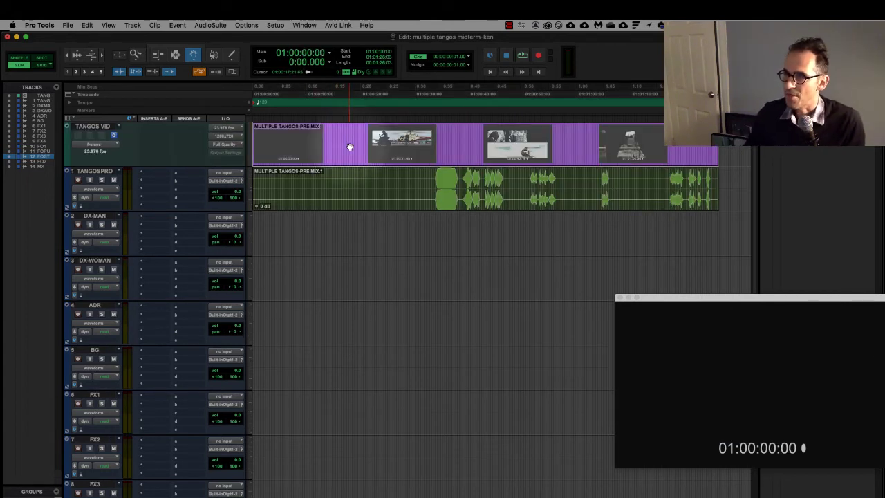
click(361, 223)
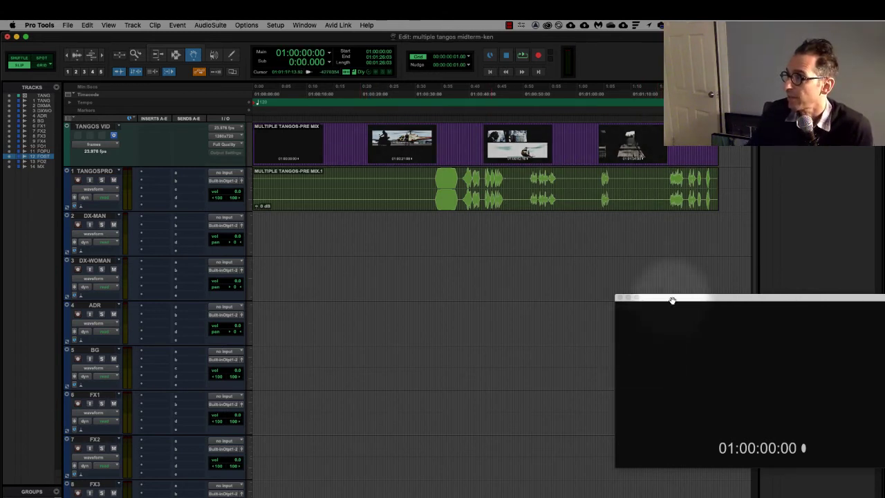
Step: Place the FX Punches_2 clip on the DX-MAN track at 01:01:26:12, just past the picture's end, and shrink the video window
drag(672, 300, 193, 131)
click(618, 357)
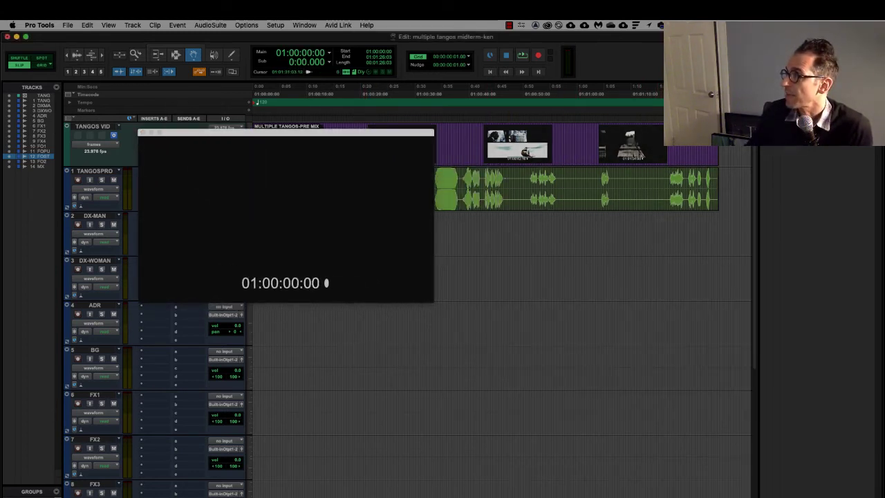
drag(713, 149, 717, 240)
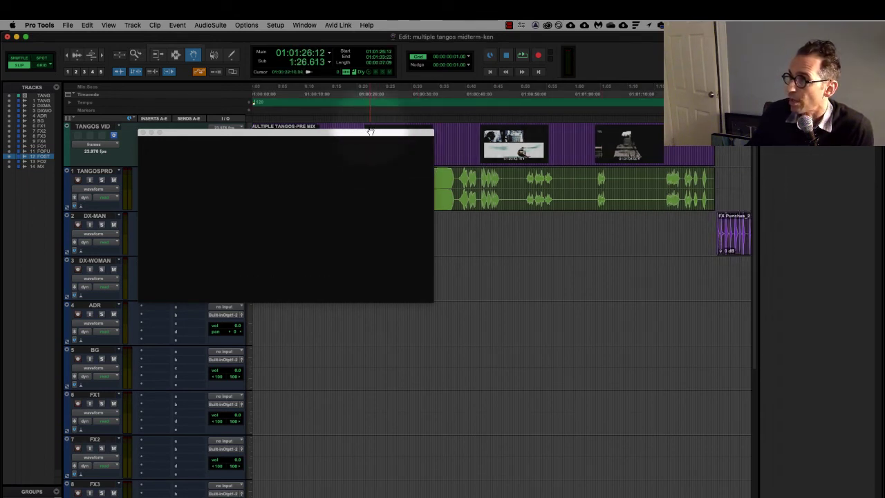
click(434, 402)
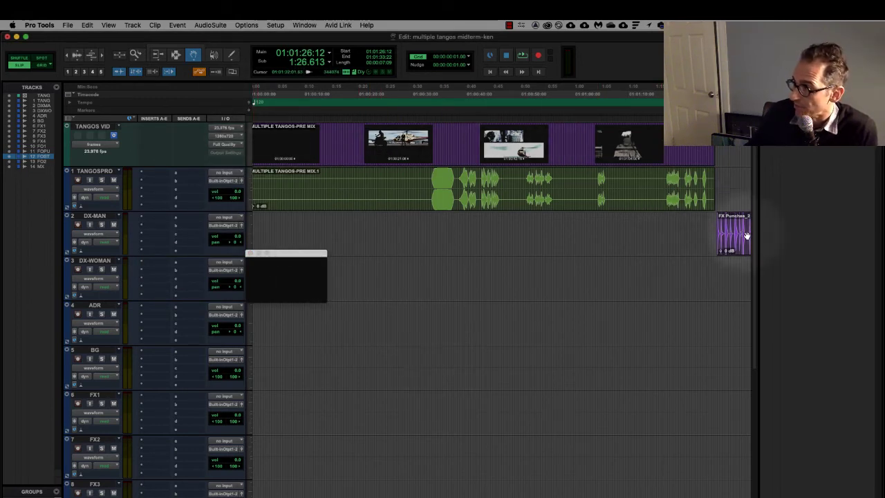
Step: Place the stereo FX Motorcycle clip across the DX-WOMAN and ADR tracks at 01:01:35:11, after the punches clip
click(690, 382)
scroll(604, 386, right, 3)
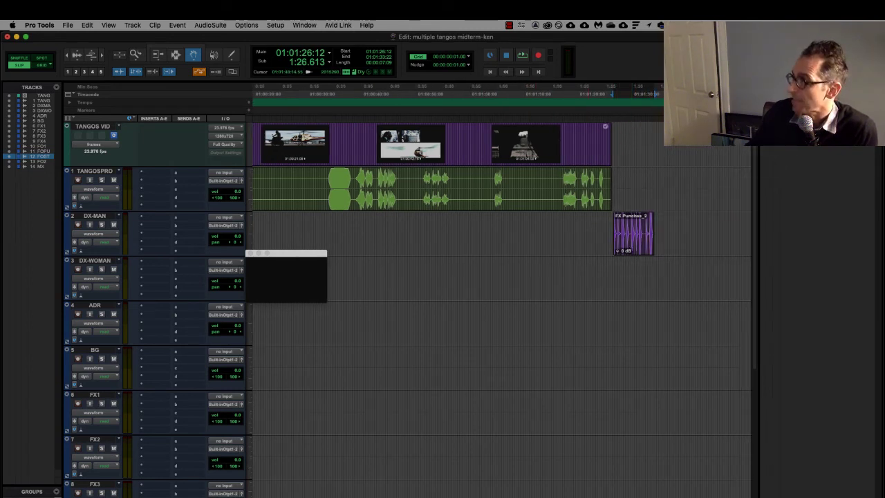
drag(752, 296, 681, 295)
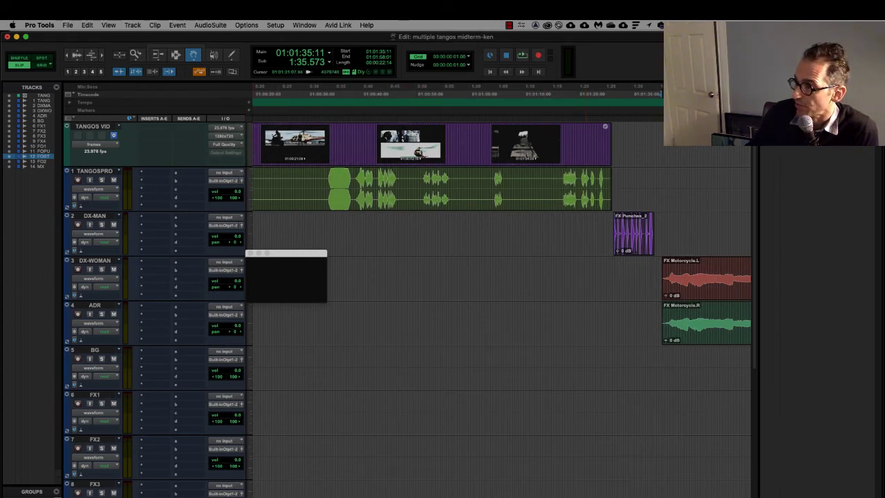
Step: Look over the FX clips beyond the picture's end and select the full MULTIPLE TANGOS-PRE MIX video clip
scroll(530, 307, right, 5)
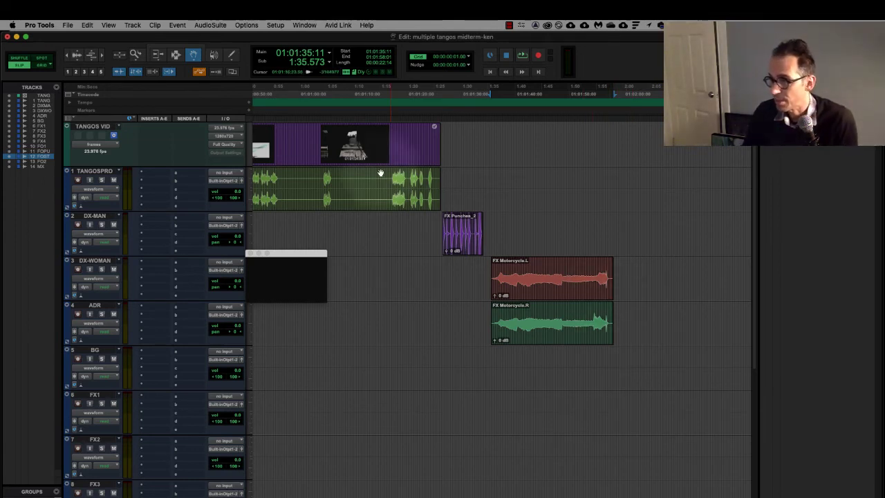
scroll(380, 172, left, 5)
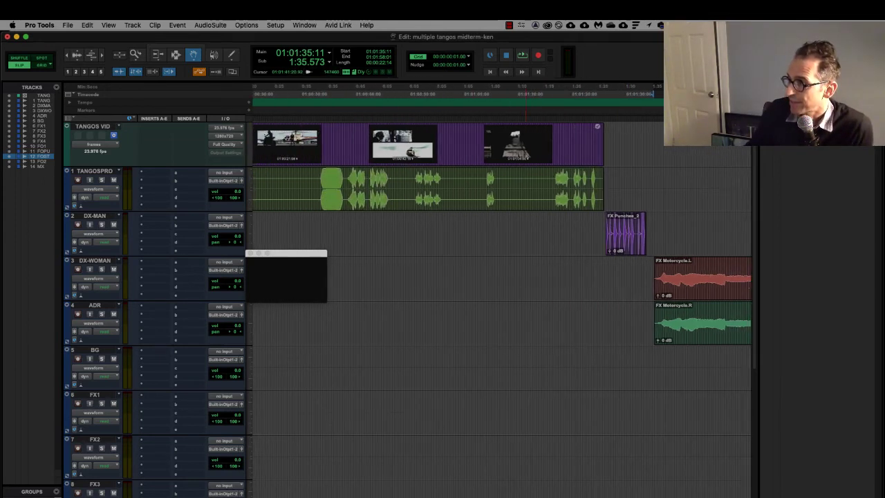
scroll(498, 207, left, 2)
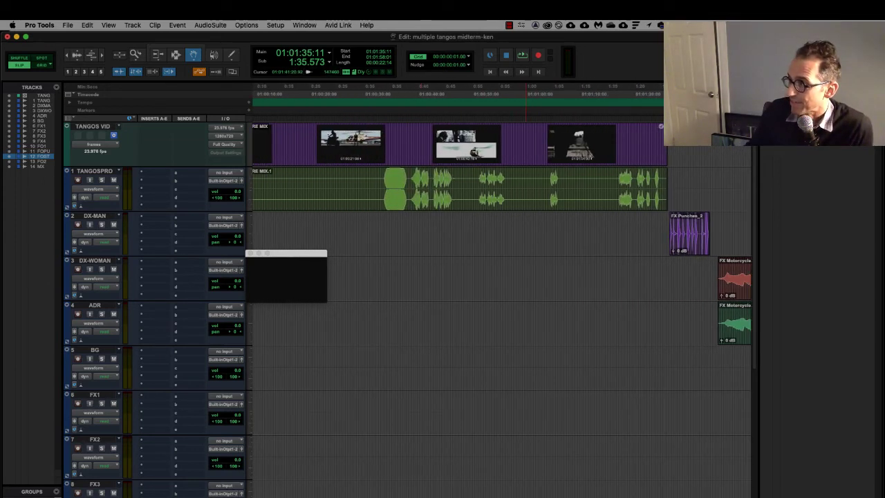
click(427, 141)
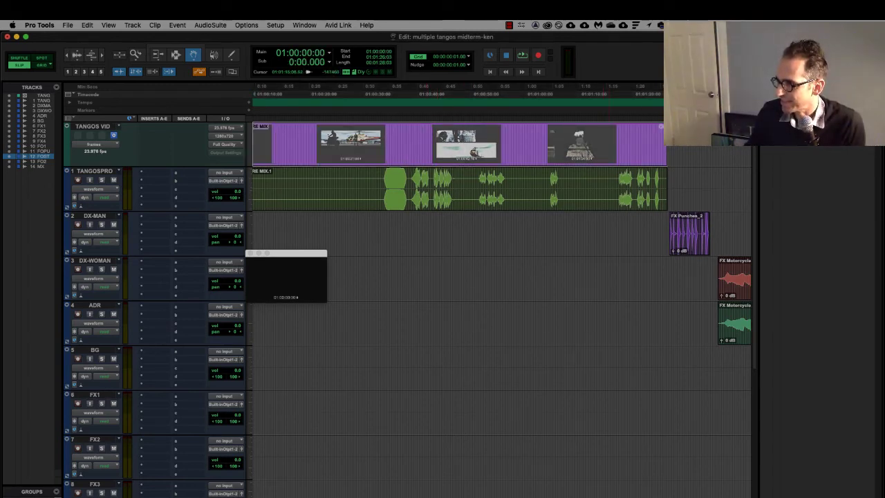
Step: Reread the Timeline selection principle in Adobe Digital Editions, switch back to Pro Tools, and clear the selection at the session start
key(super+Tab)
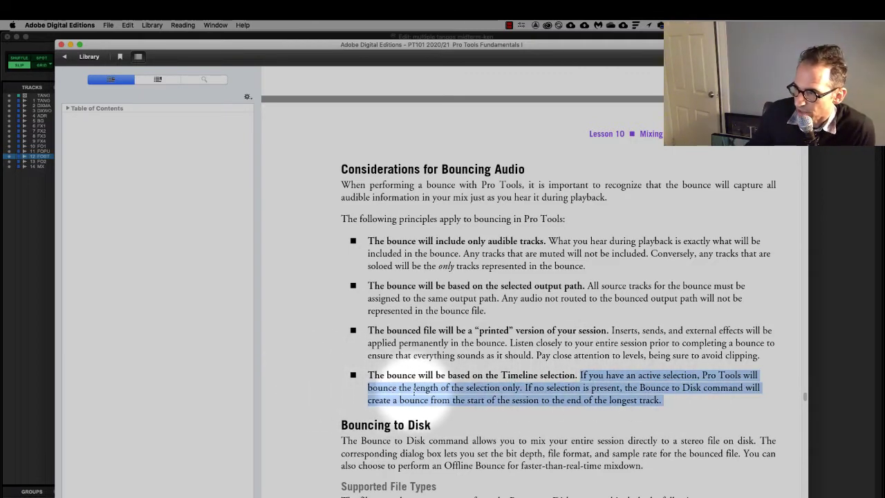
key(super+Tab)
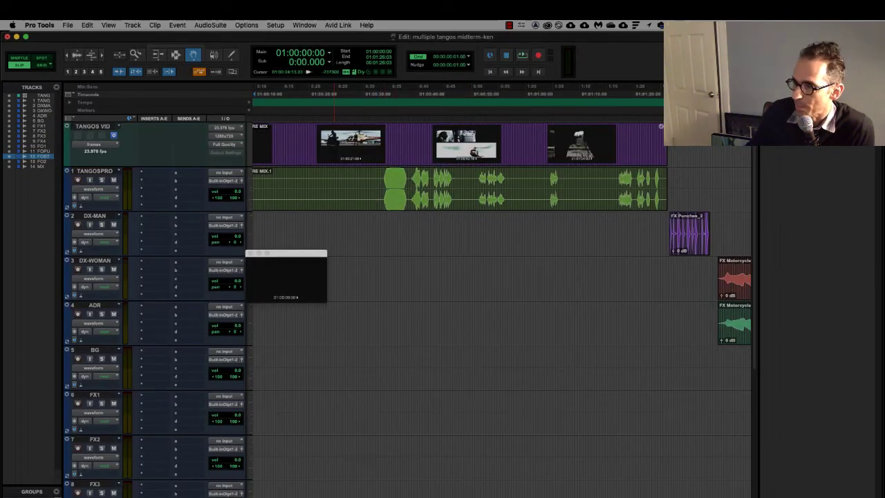
key(Return)
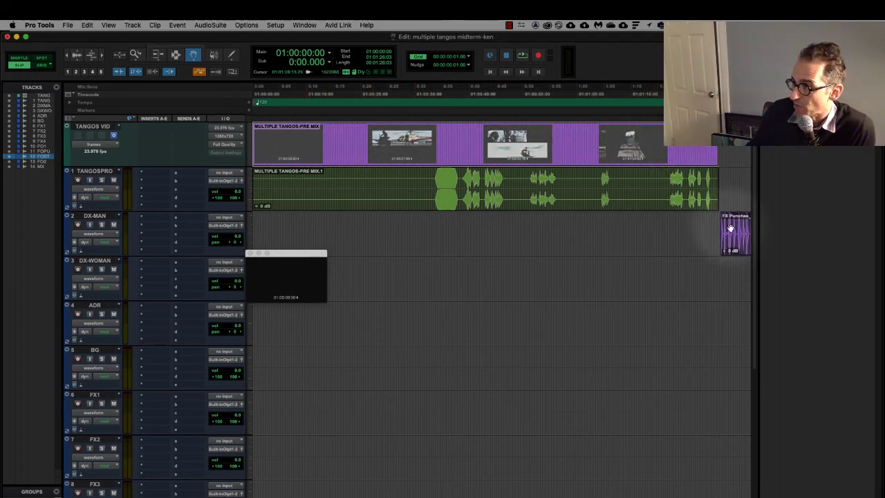
click(608, 233)
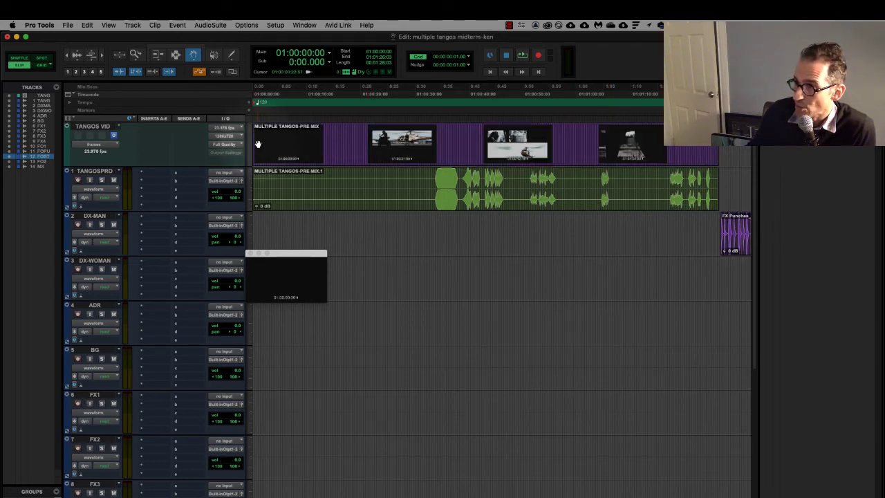
click(532, 395)
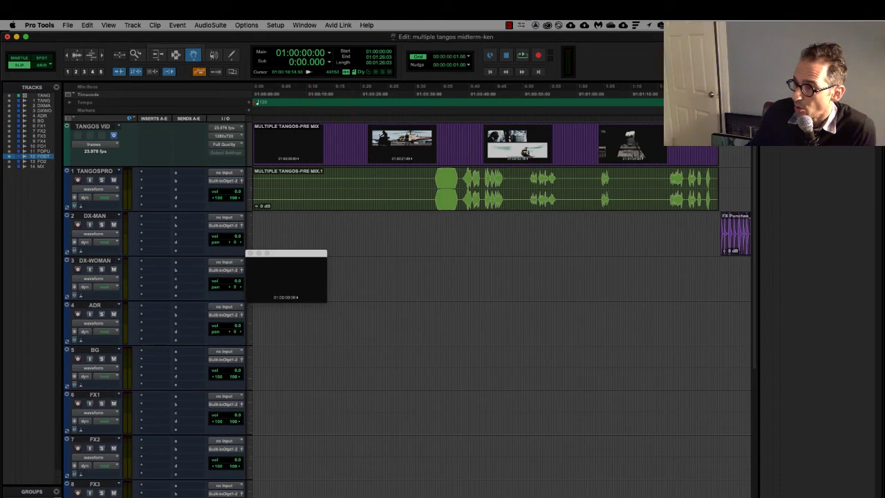
Step: Delete the FX Punches_2, FX Motorcycle.L and FX Motorcycle.R clips that lie past the end of the picture
scroll(533, 484, right, 10)
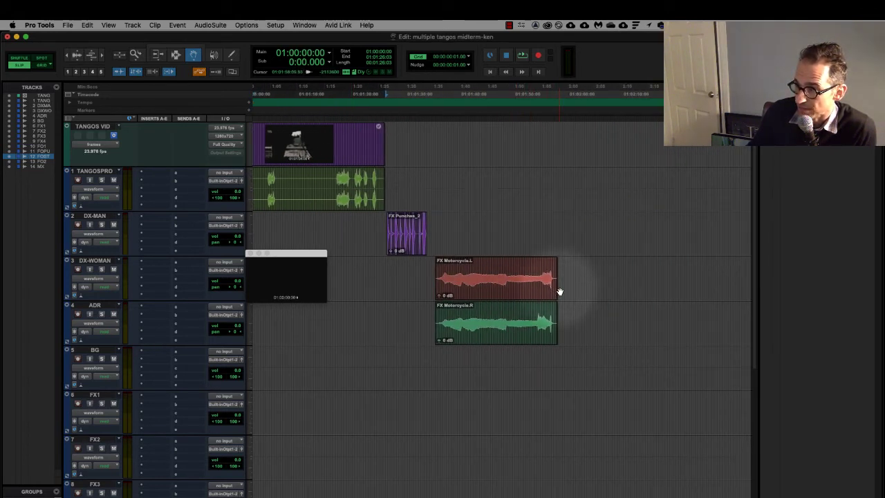
click(418, 240)
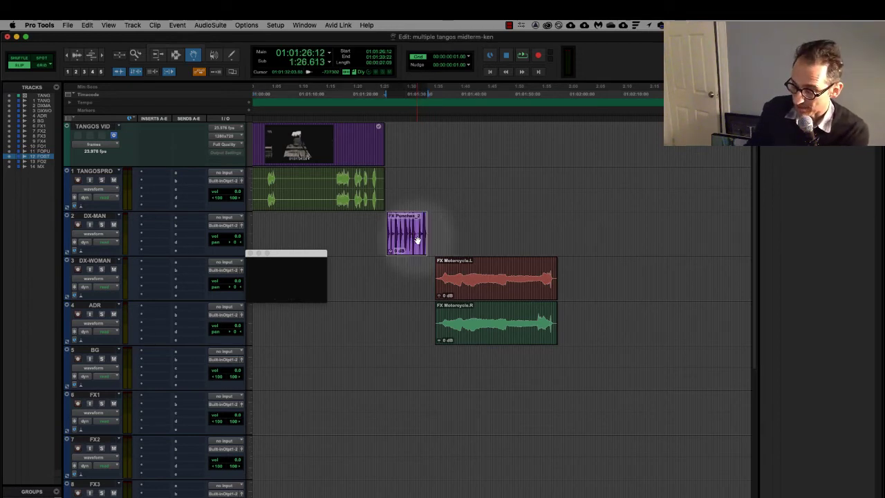
key(Delete)
click(484, 295)
key(Delete)
click(490, 328)
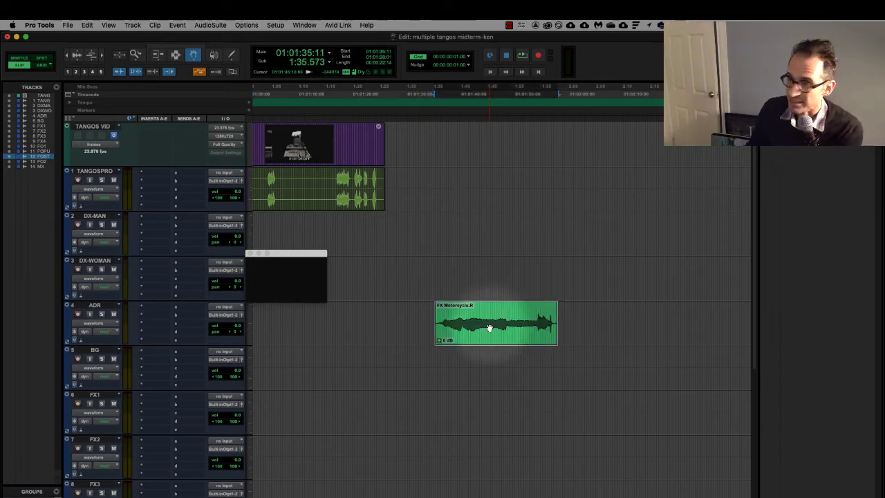
key(Delete)
Step: Move the video window to the empty area beside the ADR track and select the entire MULTIPLE TANGOS-PRE MIX video clip
scroll(415, 311, left, 2)
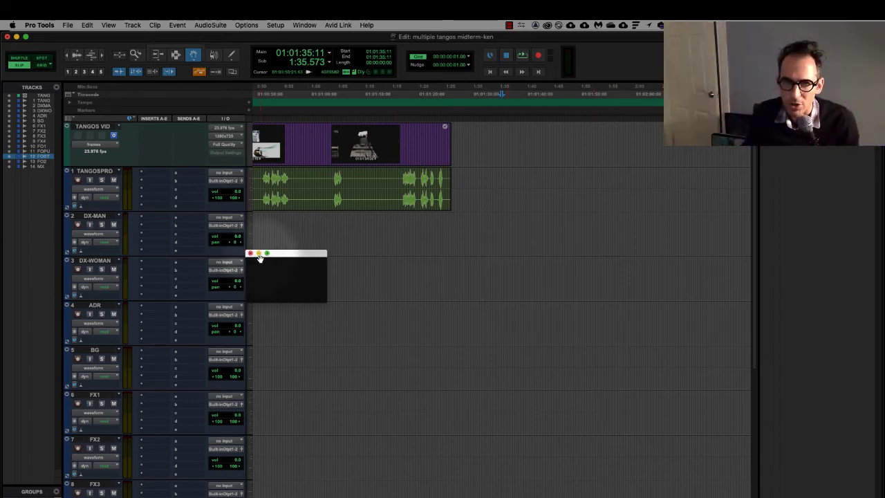
drag(287, 257, 675, 324)
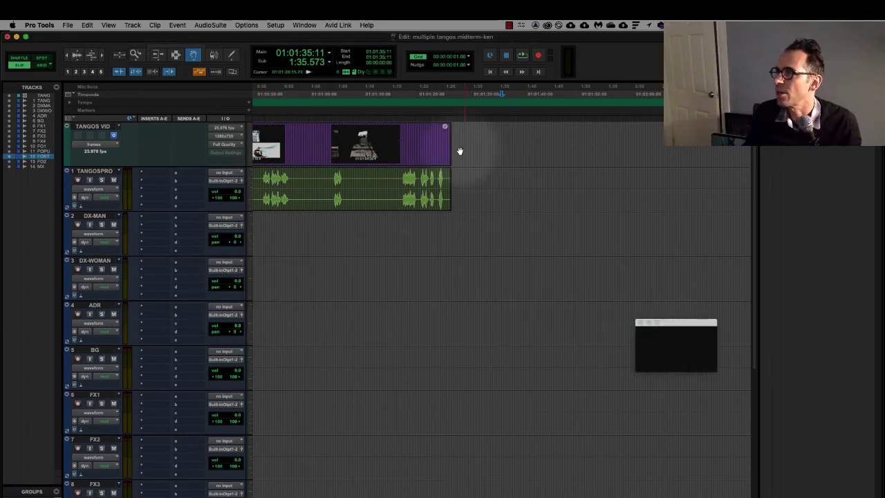
click(407, 158)
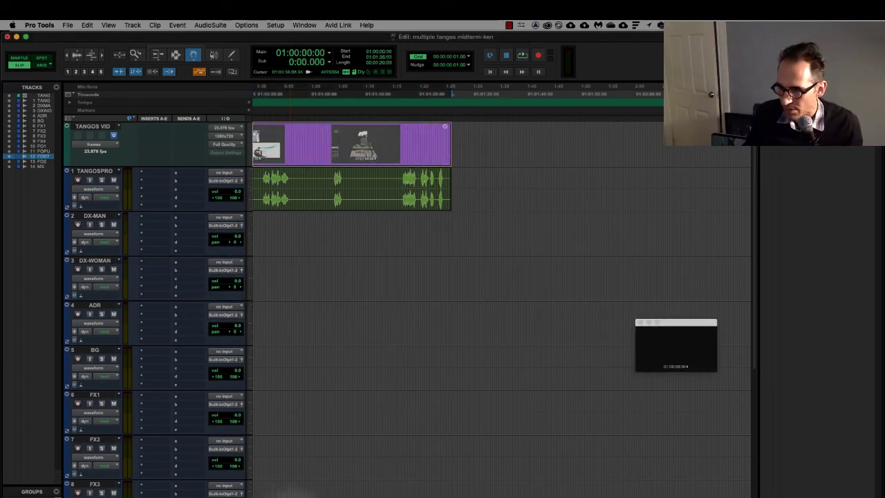
key(ctrl+e)
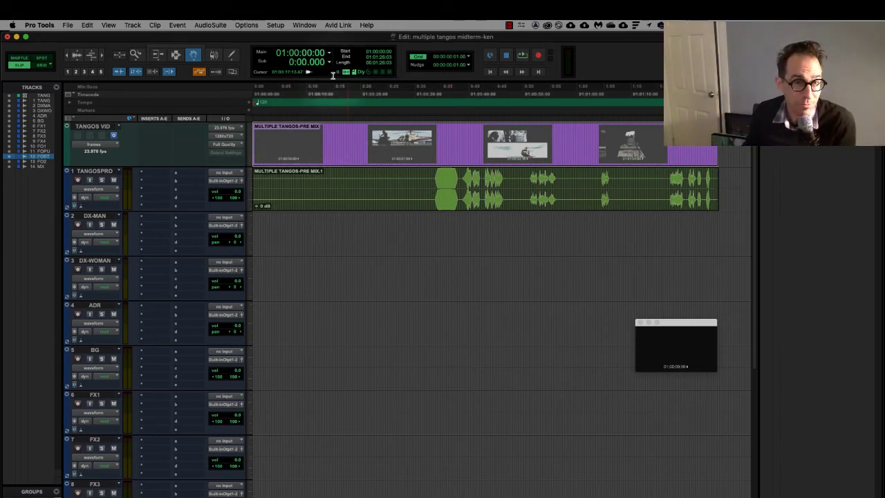
click(368, 236)
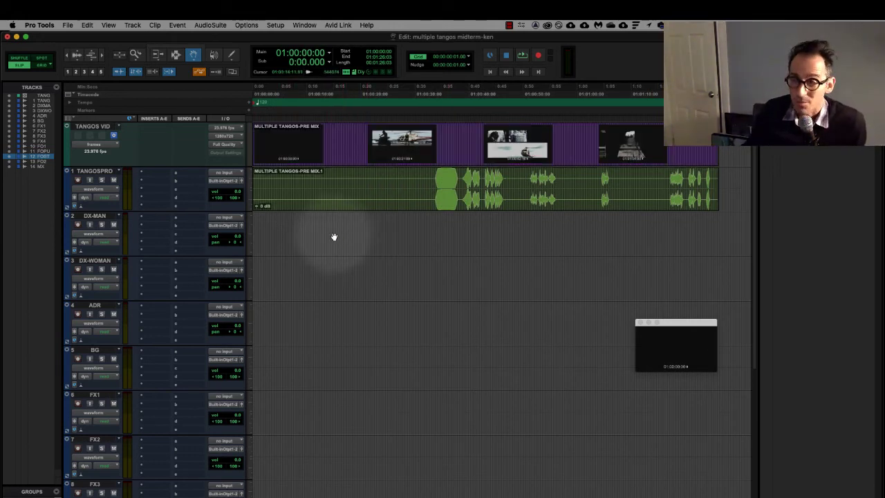
click(326, 143)
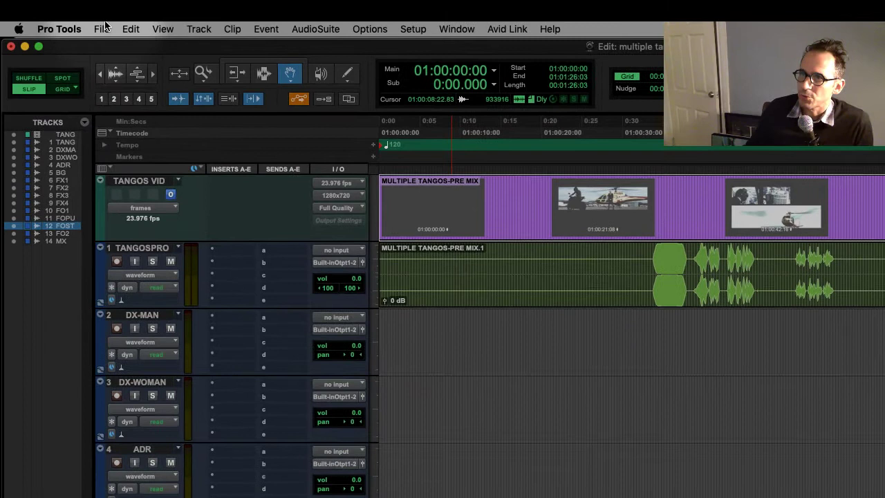
Step: Start a Bounce Mix of the selection and append -BOUNCE to the proposed file name
click(102, 28)
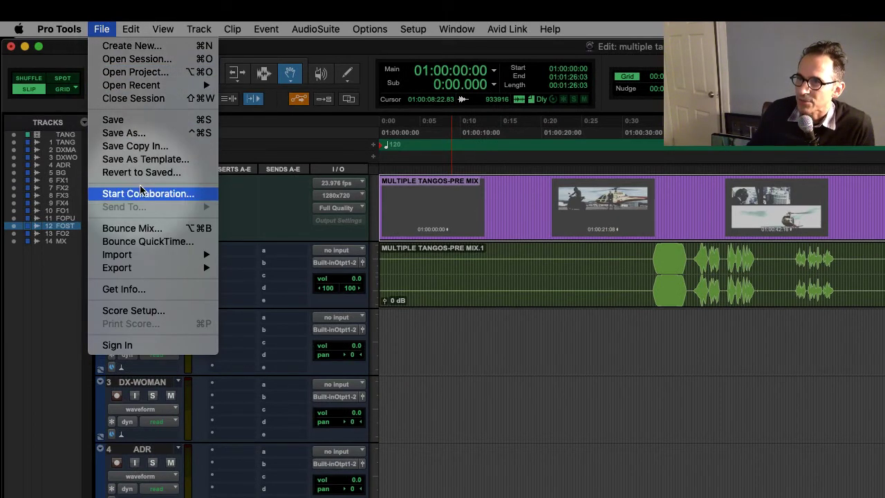
mouse_move(155, 268)
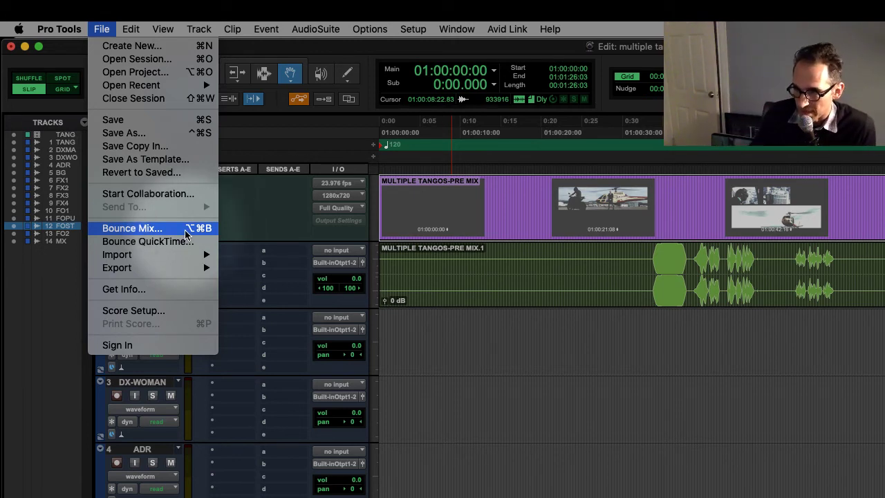
click(185, 231)
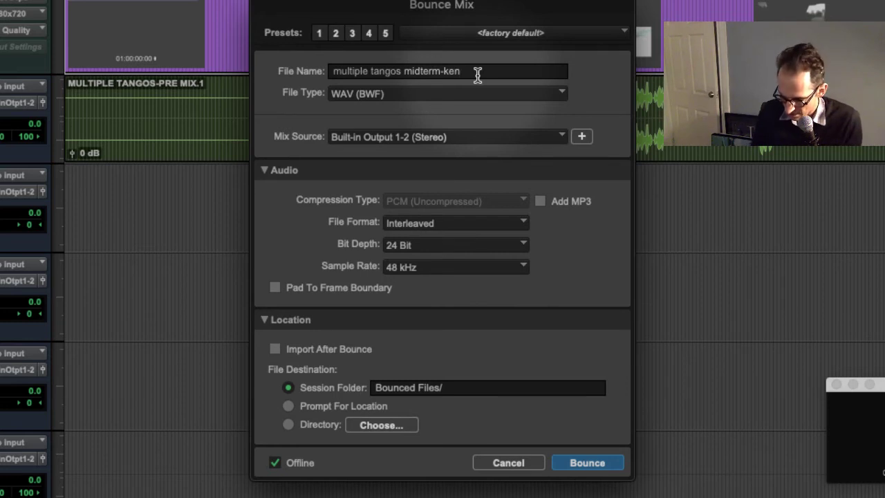
text(-BOUNCE)
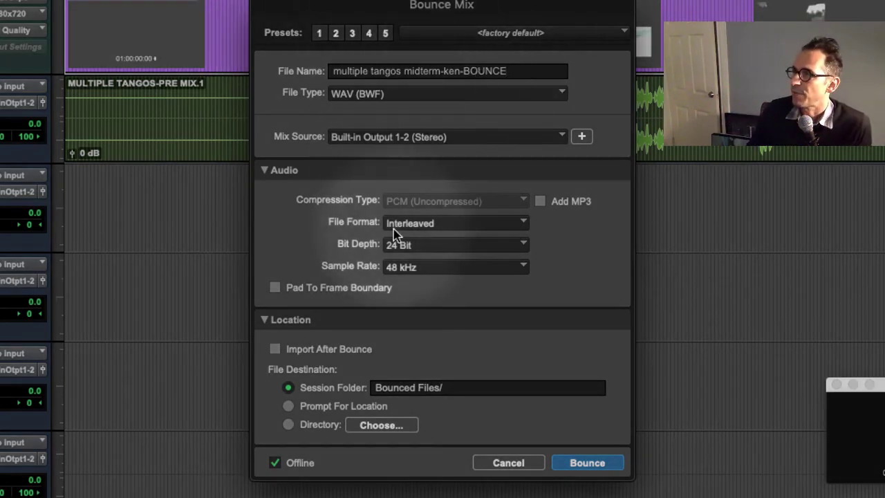
Step: Review the available file types, keep WAV (BWF), and choose Built-in Output 1-2 (Stereo) as the mix source
click(439, 97)
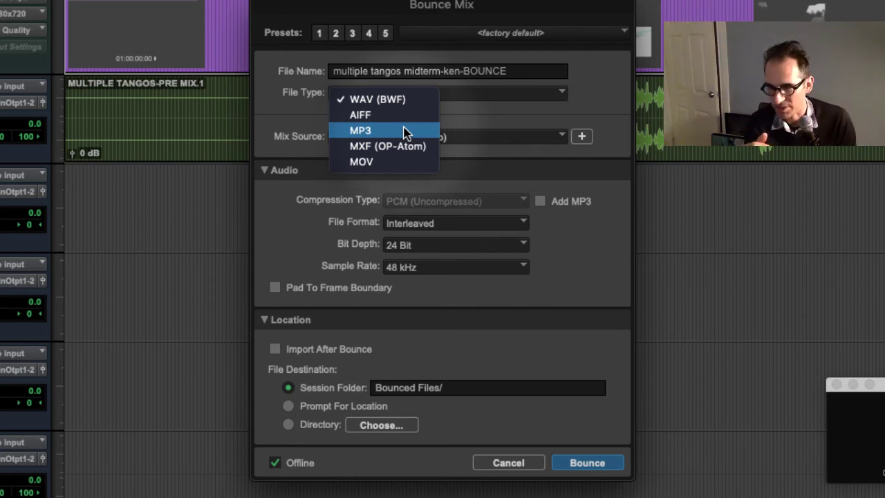
click(392, 99)
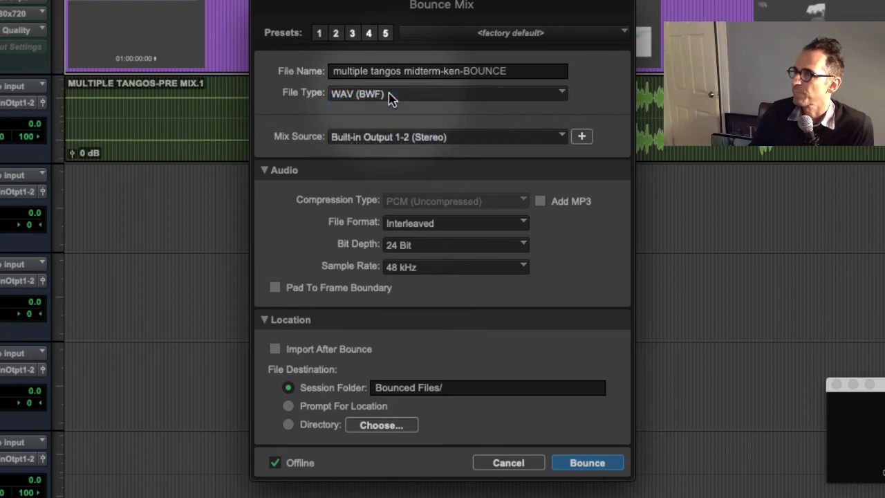
click(391, 94)
click(391, 95)
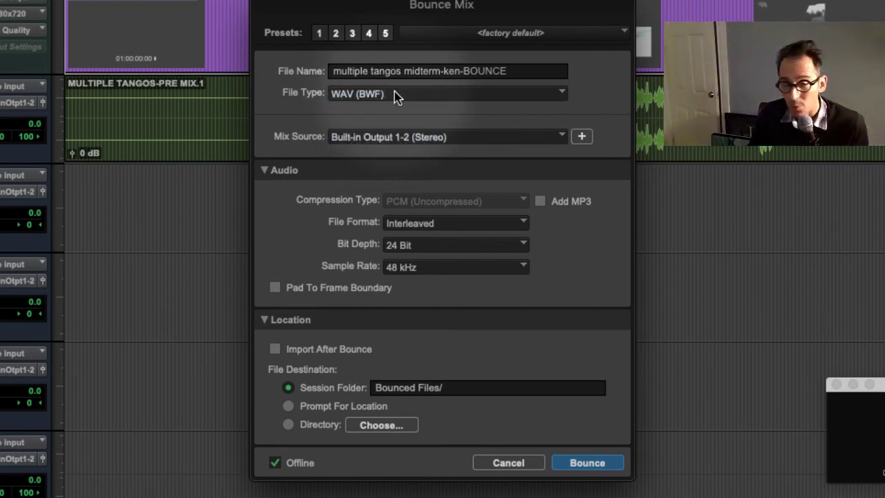
click(395, 93)
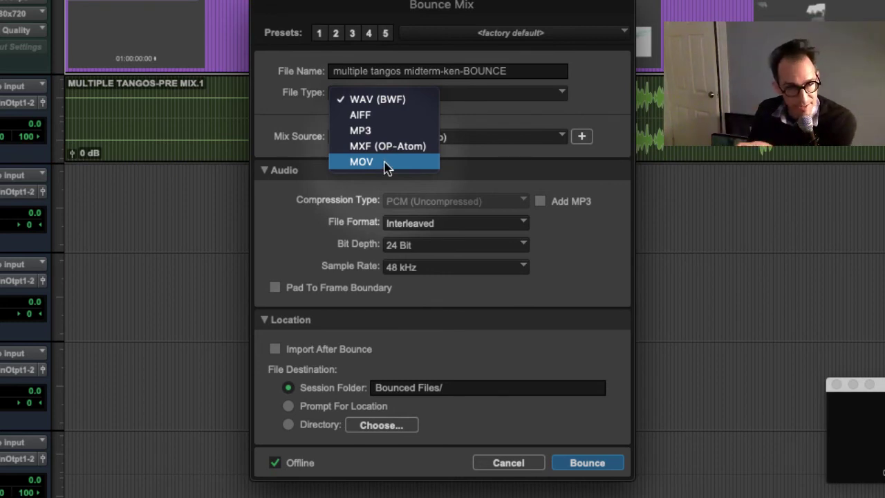
click(389, 105)
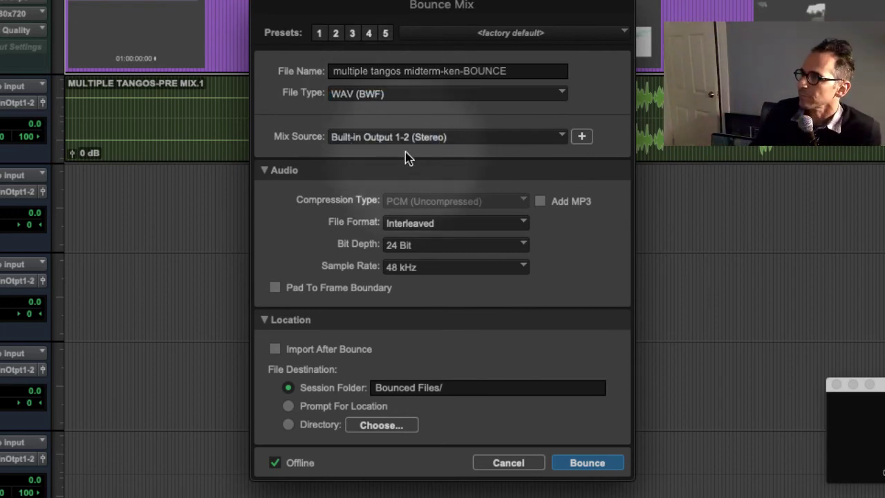
click(420, 142)
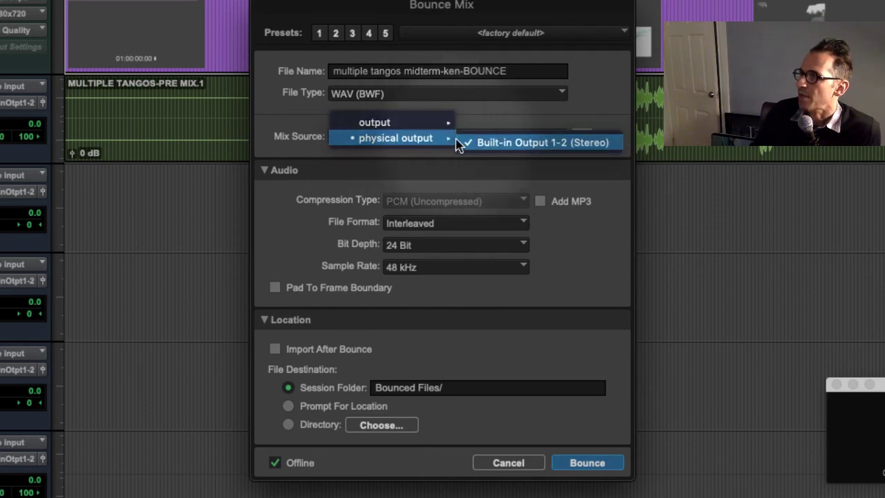
click(478, 148)
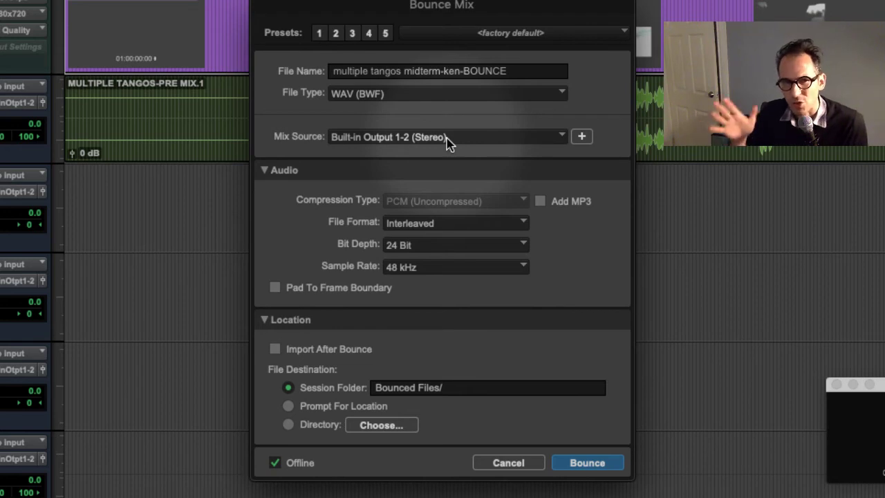
Step: Set the bounce audio to Interleaved, 24 Bit and 48 kHz, and turn off Offline bouncing
click(446, 228)
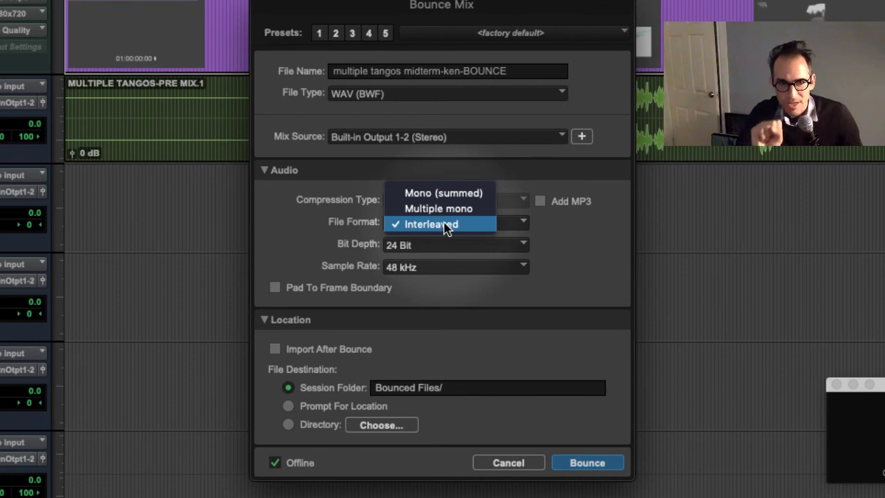
click(446, 224)
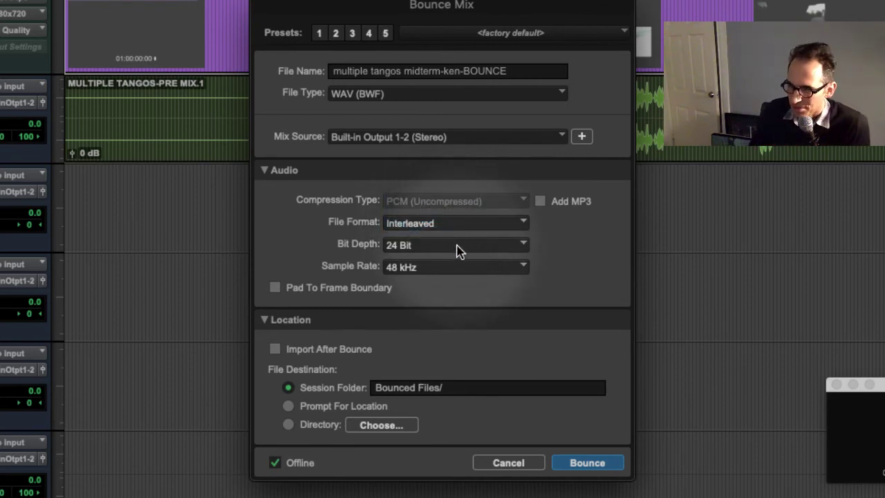
click(457, 251)
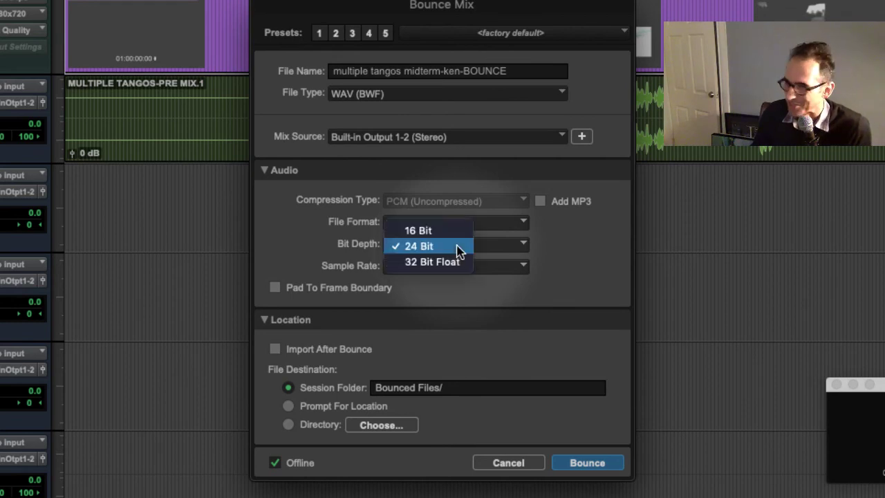
click(458, 247)
click(465, 271)
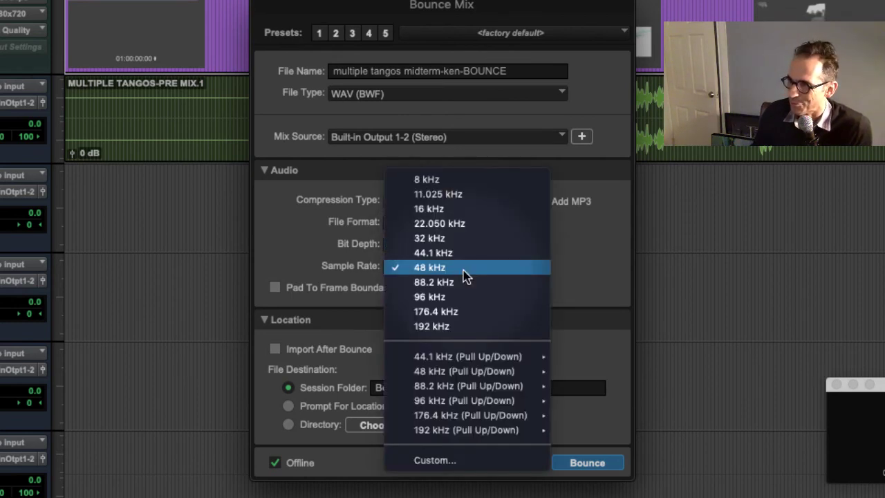
click(465, 270)
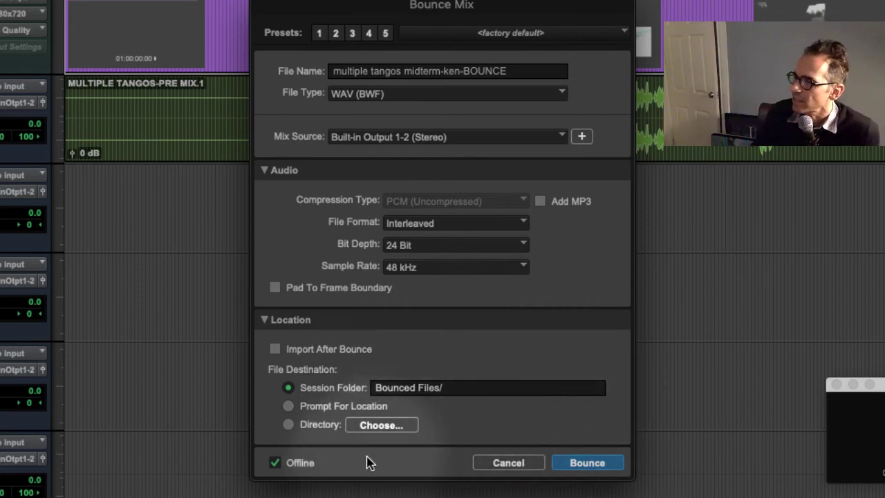
click(276, 466)
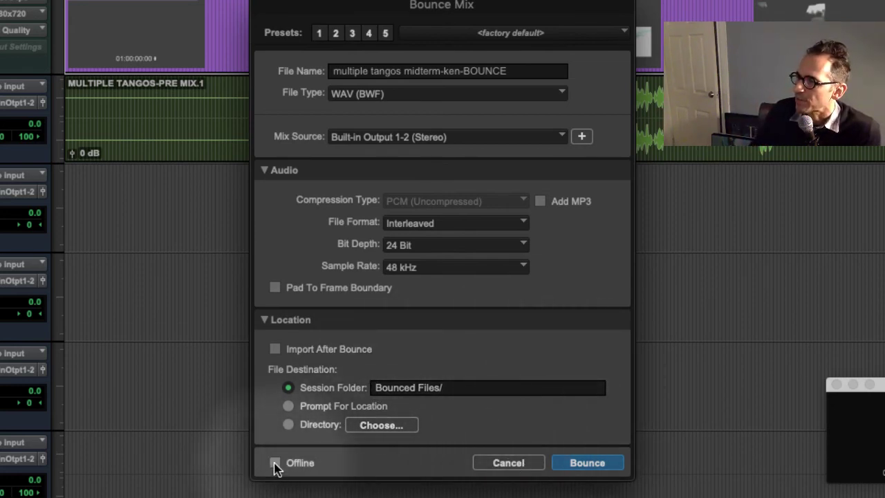
Step: Turn on Offline bouncing and bounce the mix into the session's Bounced Files folder
click(276, 466)
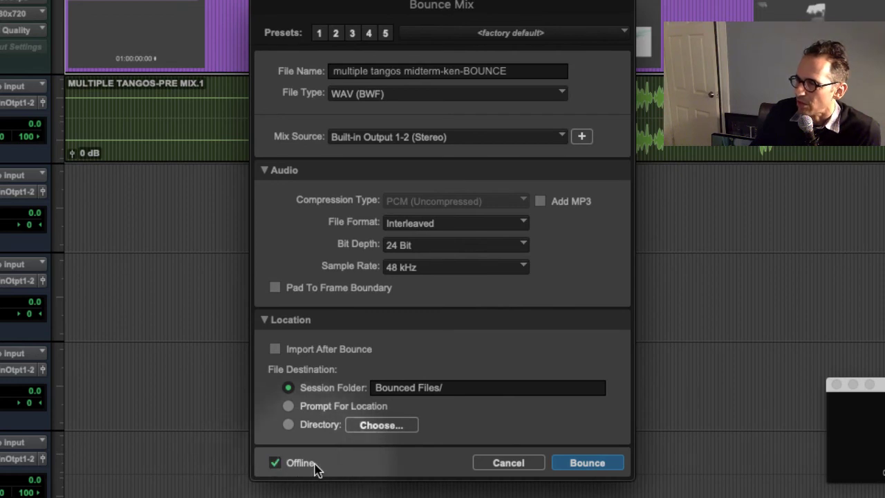
click(276, 464)
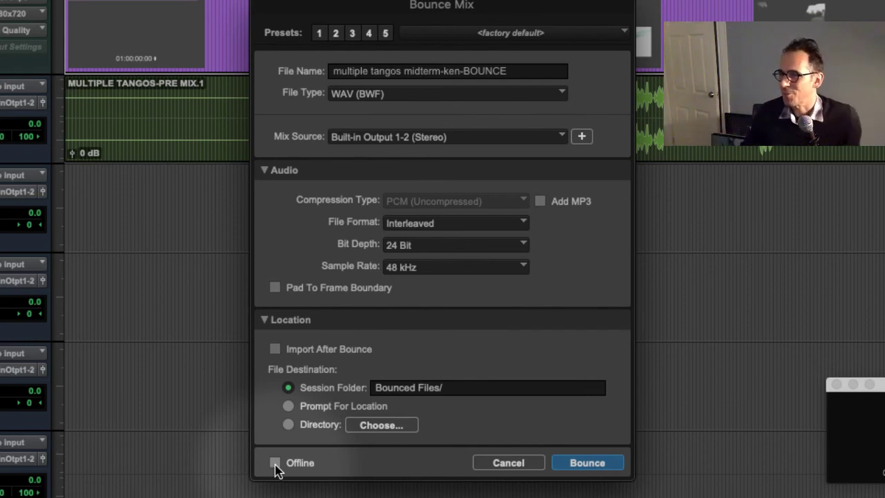
click(275, 463)
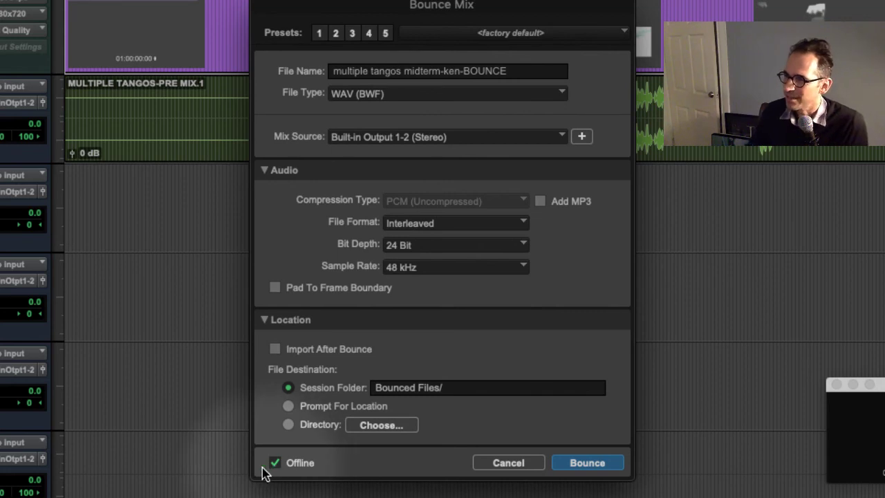
click(274, 464)
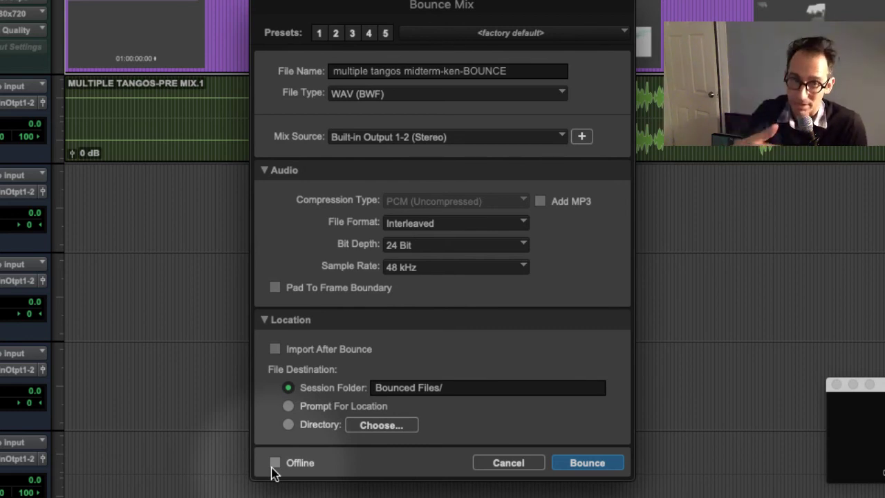
click(276, 468)
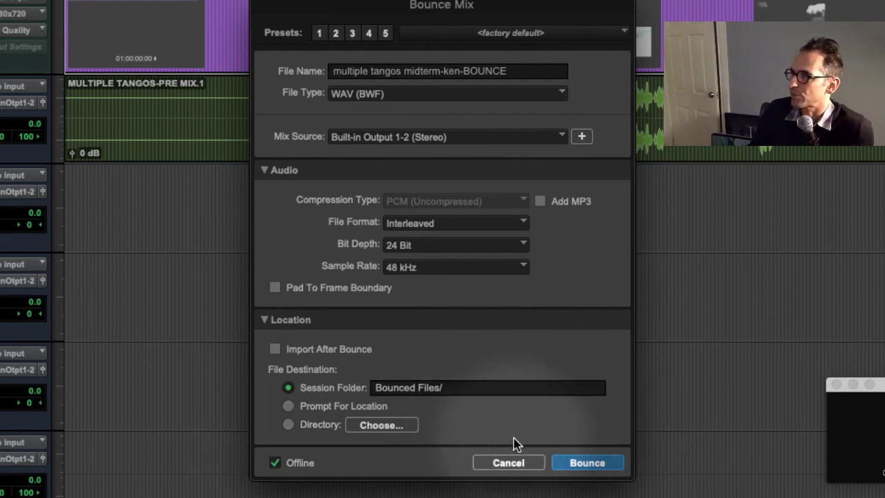
click(564, 468)
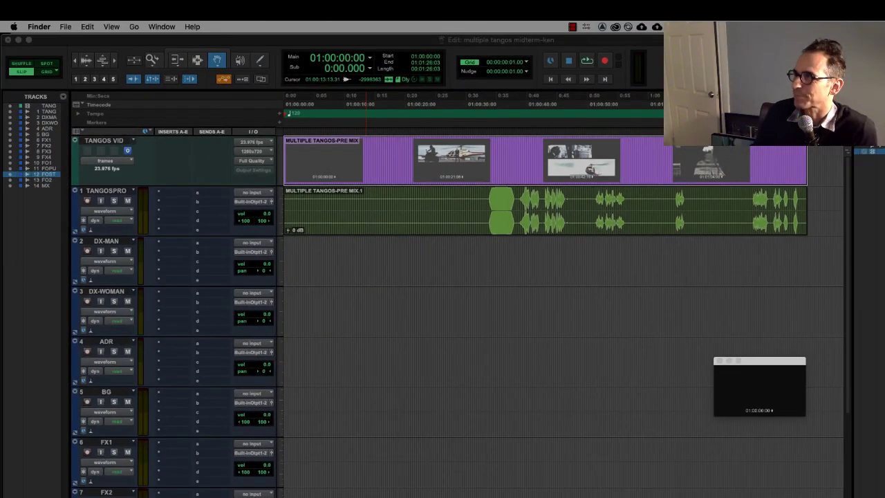
Step: In a new Finder window, open the multiple tangos midterm session folder on the cinema009 drive and find its Bounced Files folder
key(super+n)
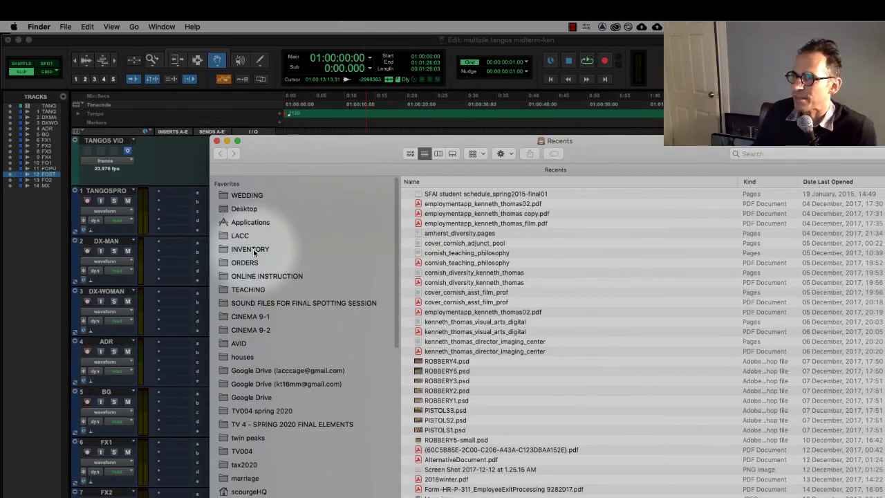
scroll(312, 395, down, 3)
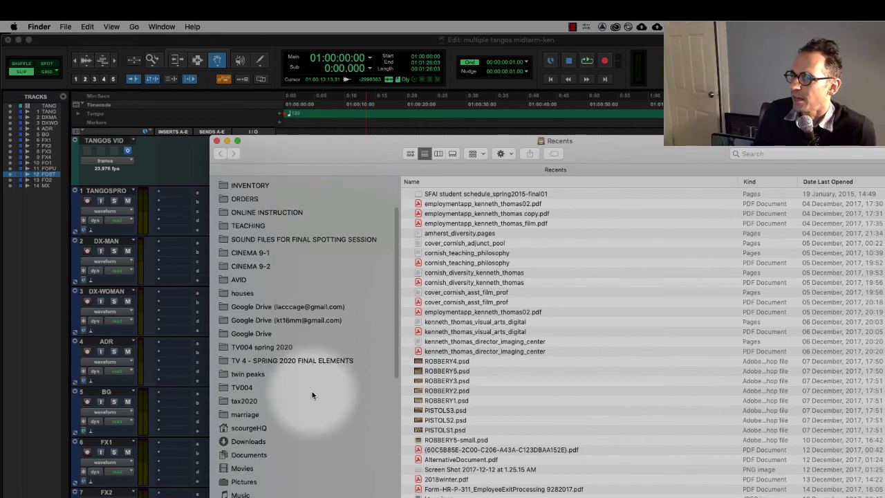
scroll(312, 396, down, 10)
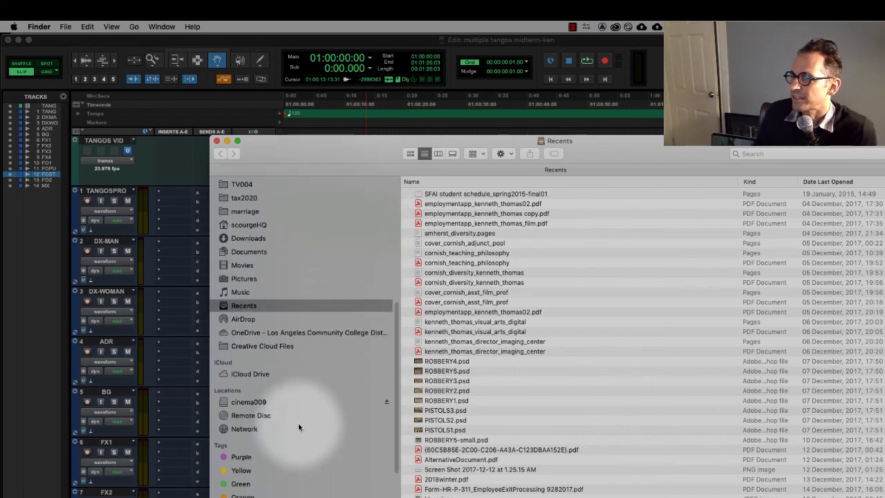
click(300, 403)
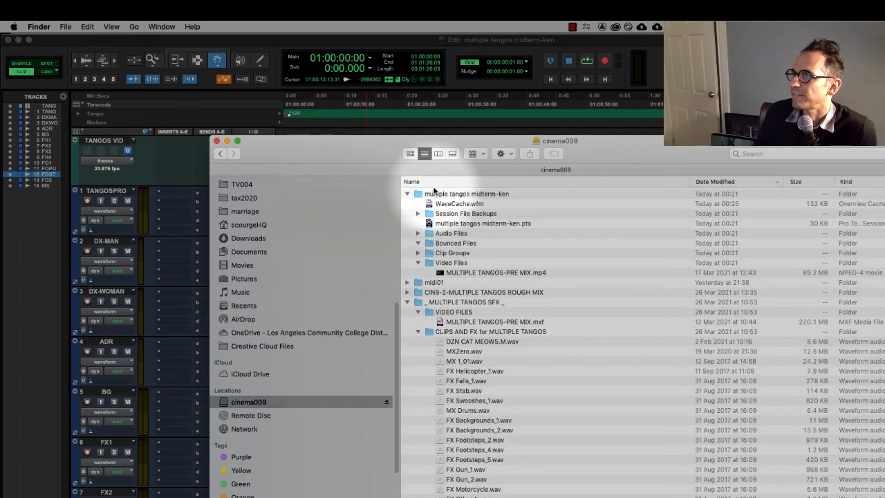
double_click(422, 193)
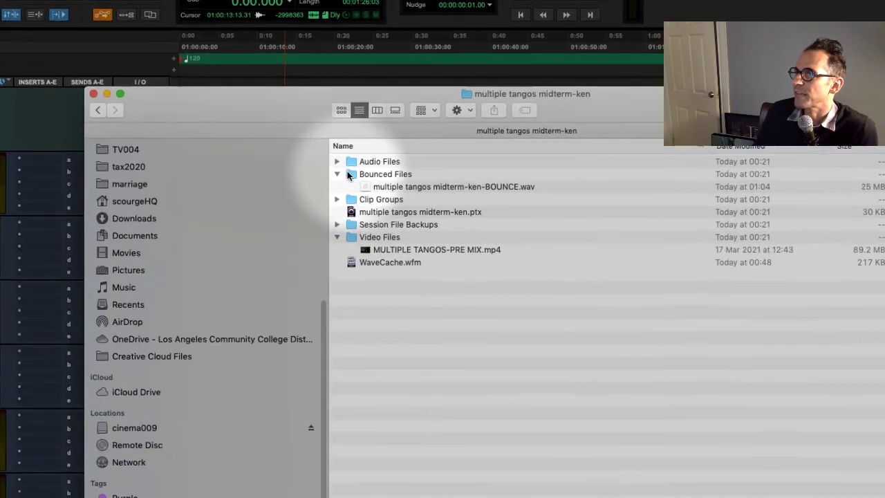
click(425, 204)
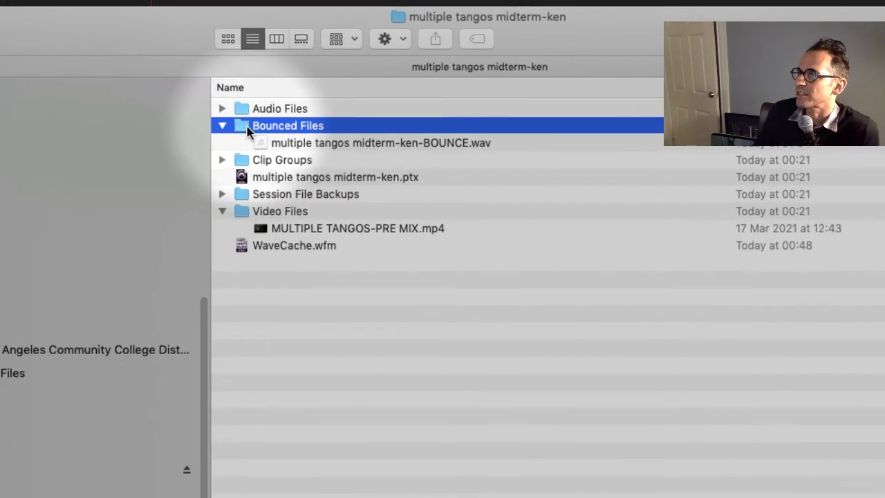
Step: Preview the bounced WAV file with Quick Look, skip through its playback, and close the preview and the Finder window
click(322, 144)
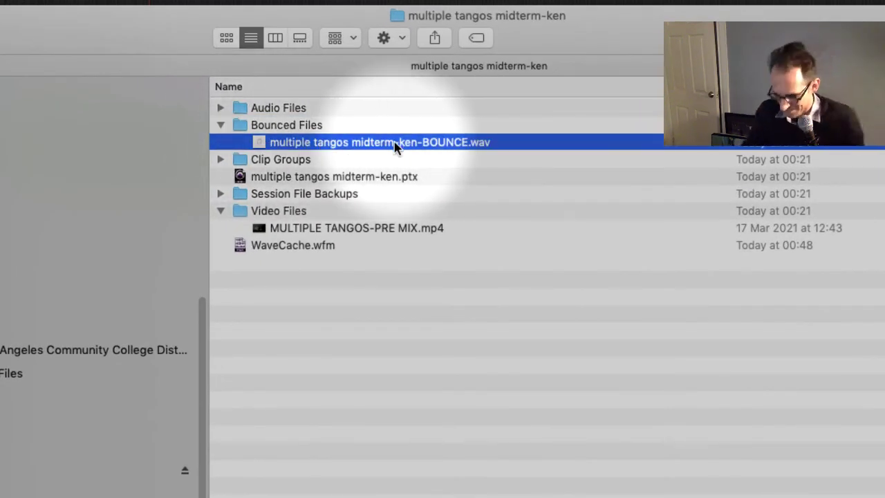
key(space)
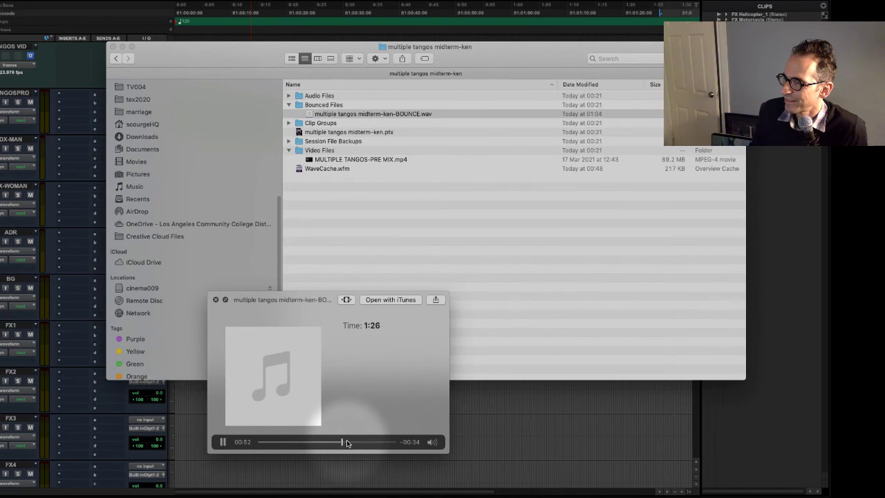
drag(345, 443, 331, 444)
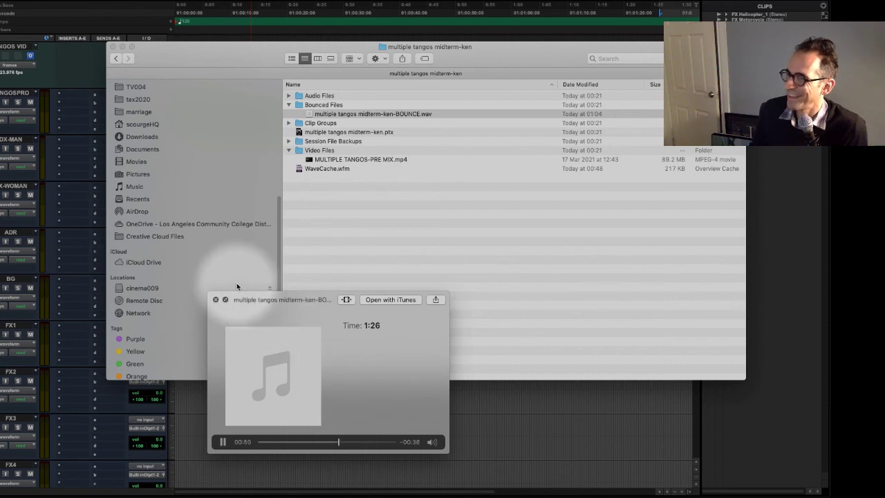
key(space)
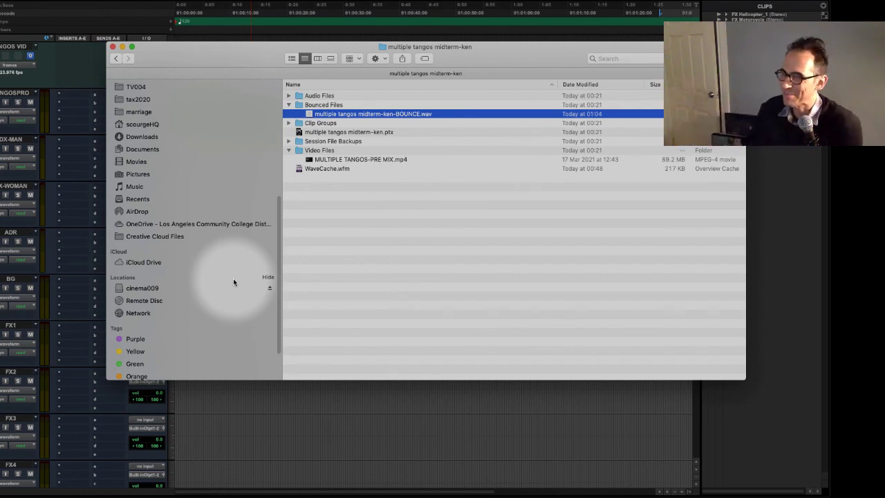
click(113, 47)
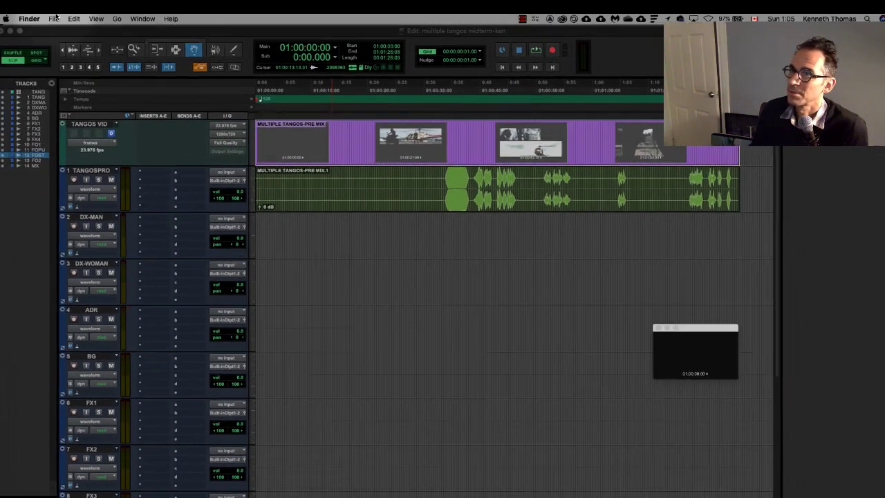
Step: Return to Pro Tools, start another Bounce Mix and make the proposed file name end in BOUNCE_ONLINE
click(370, 333)
click(63, 19)
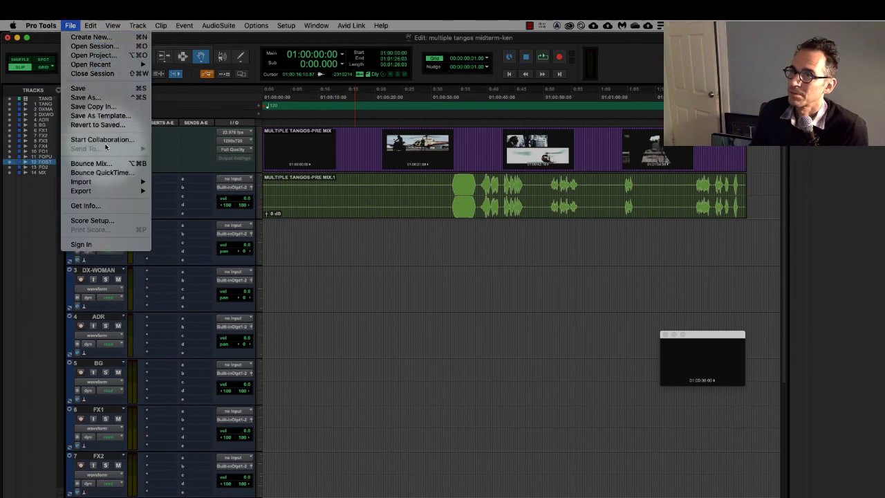
click(90, 164)
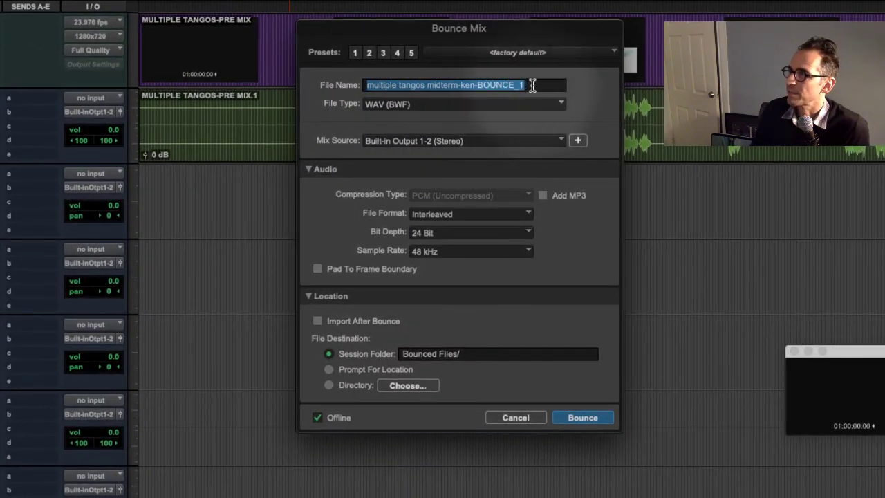
click(532, 84)
key(BackSpace)
text(ON)
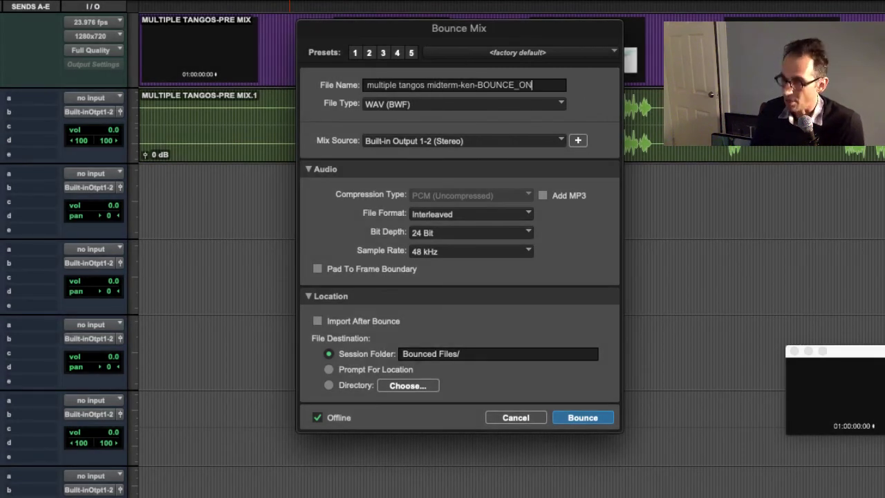
text(LINE)
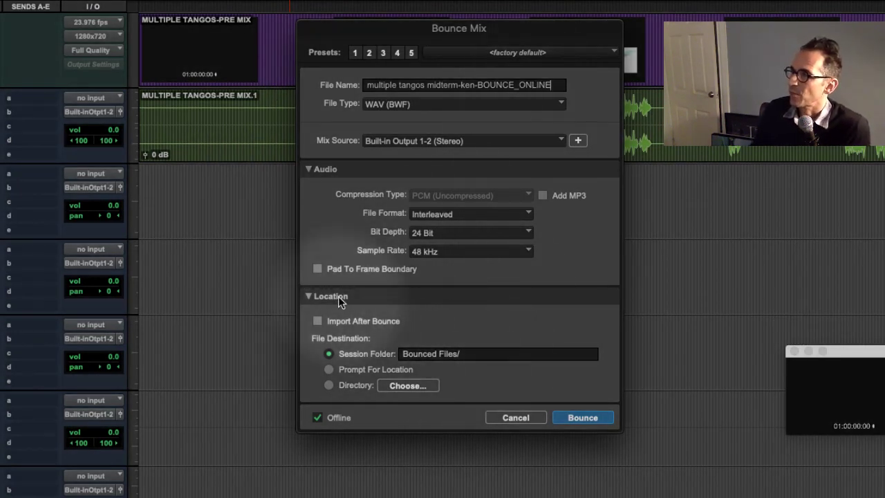
Step: Try bouncing the mix in real time with Offline turned off, and cancel the bounce partway
click(316, 418)
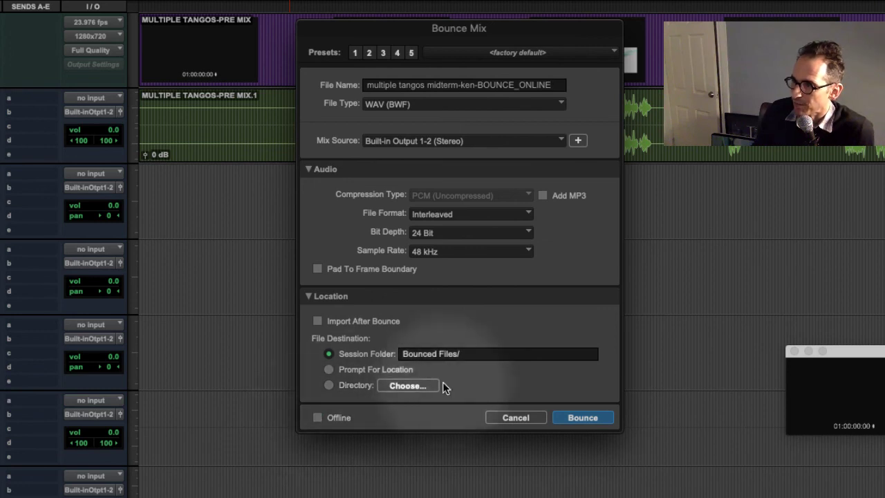
click(581, 418)
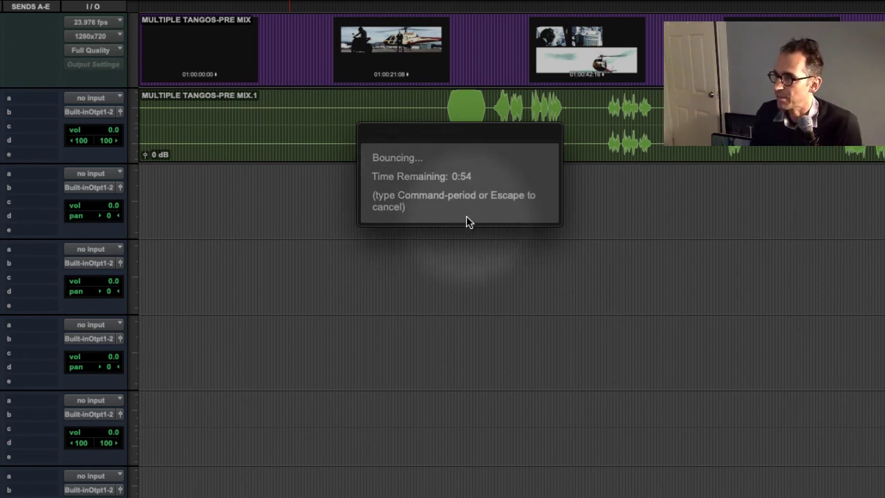
key(Escape)
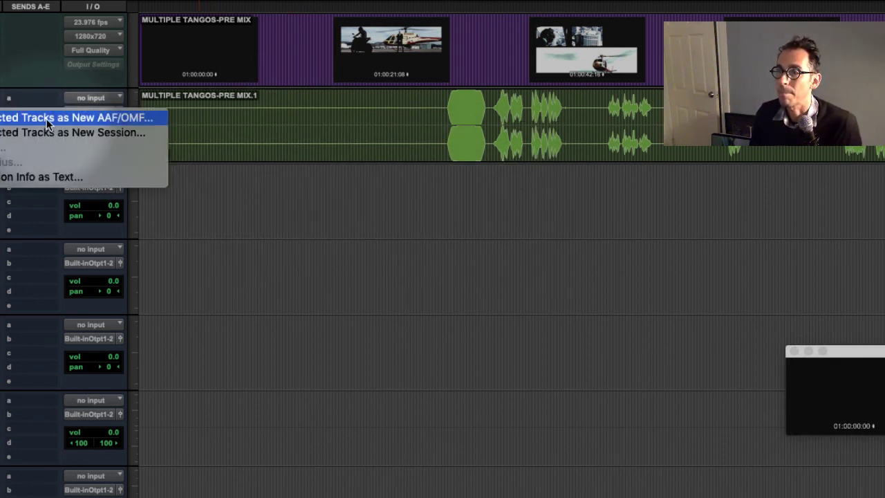
Step: Reopen Bounce Mix, turn Offline bouncing back on and bounce the mix
click(69, 116)
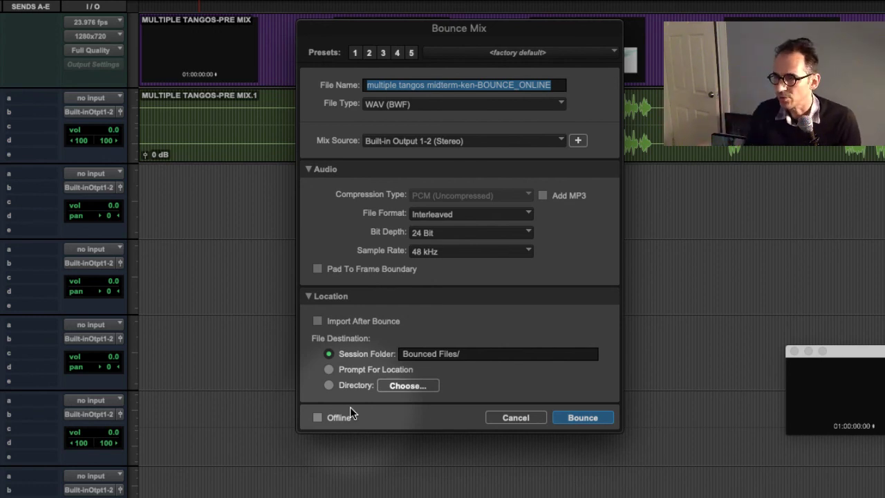
click(318, 417)
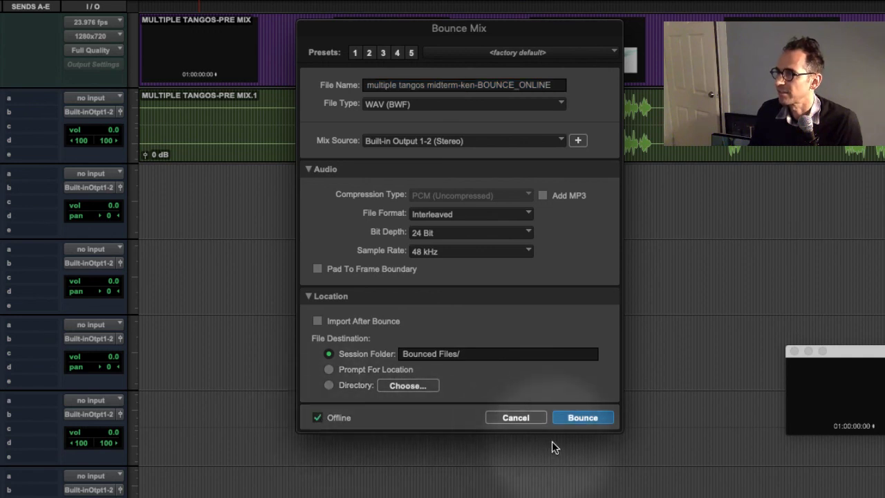
click(569, 417)
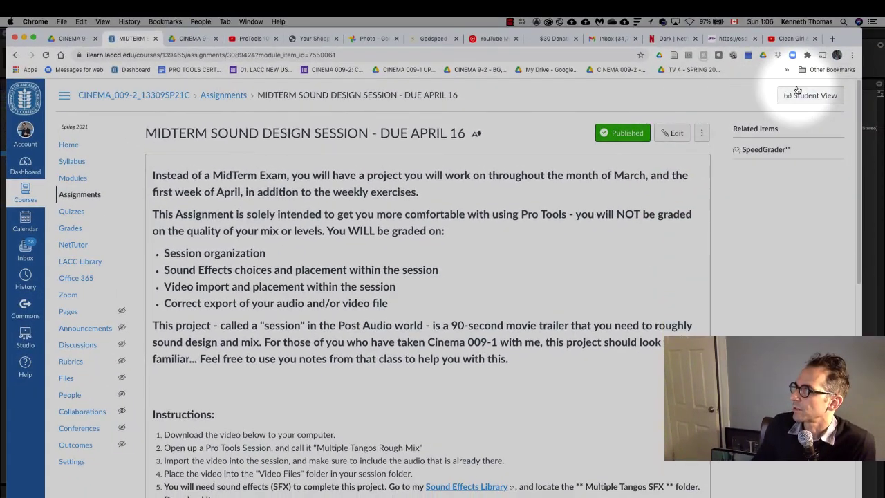
Step: Show the MIDTERM SOUND DESIGN SESSION assignment page in Student View in Chrome and start the assignment submission
click(802, 95)
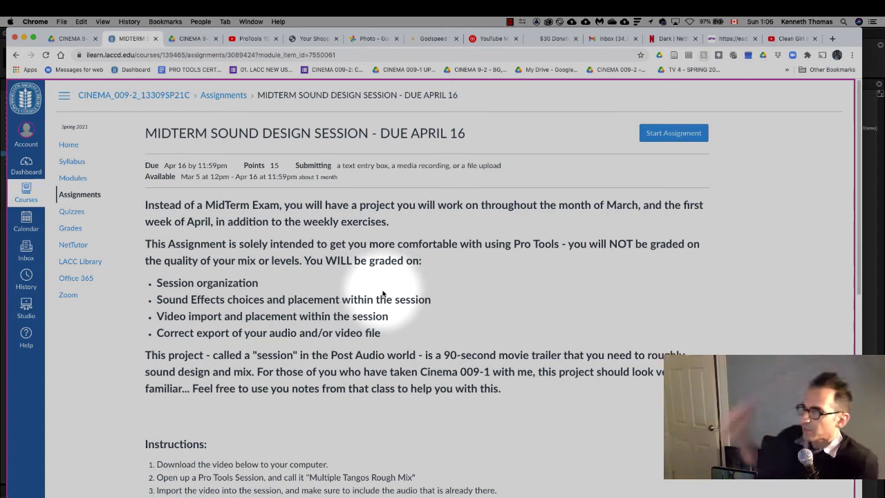
scroll(486, 312, down, 10)
scroll(494, 310, up, 10)
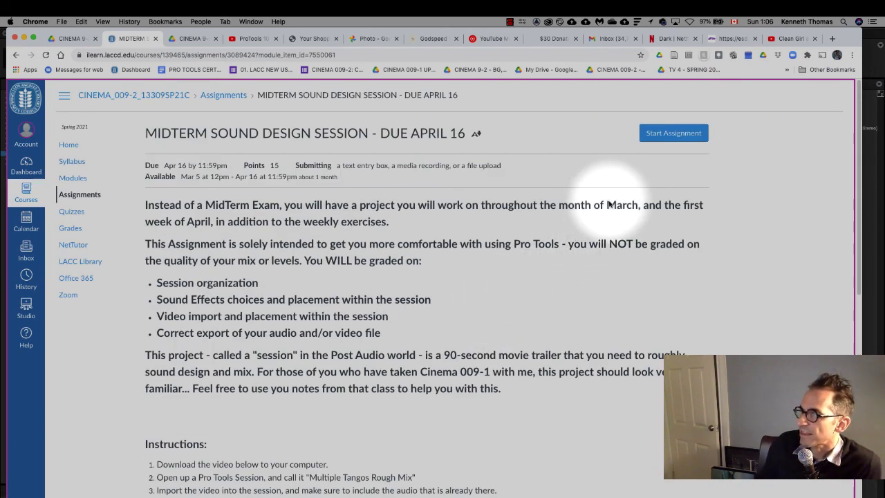
click(668, 132)
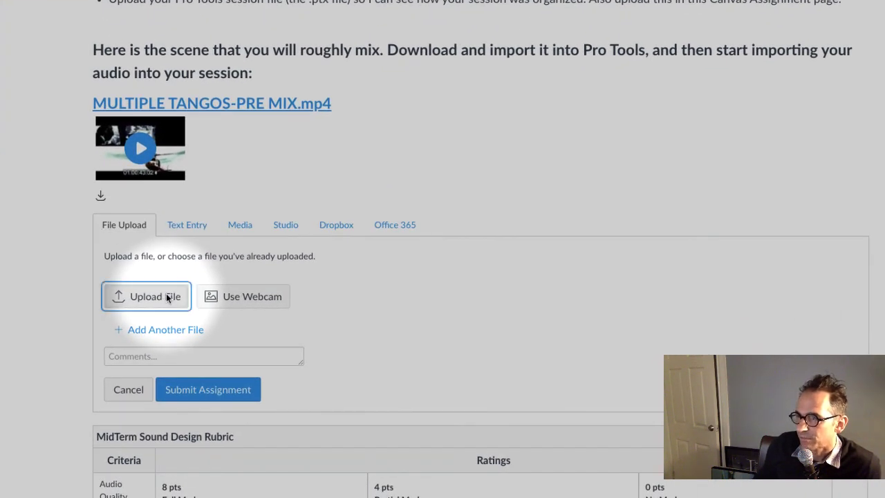
Step: Start choosing a file to upload and browse to the Bounced Files folder inside the multiple tangos midterm session folder on cinema009
click(167, 296)
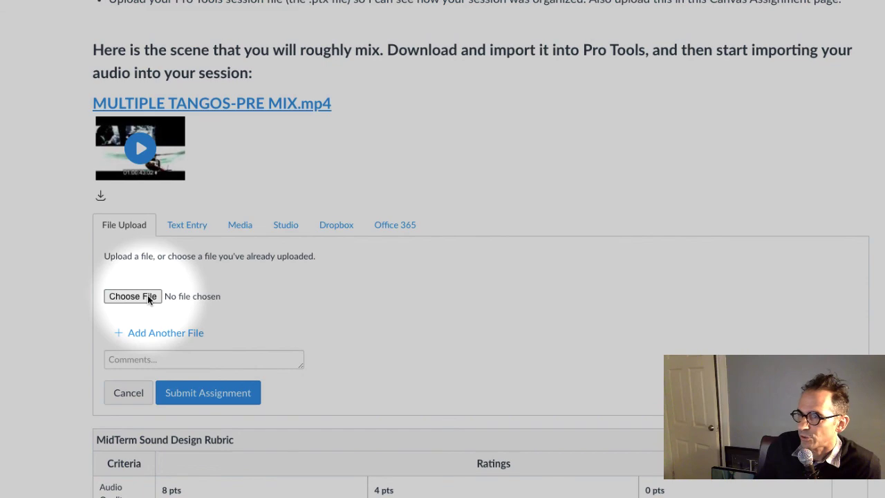
click(147, 298)
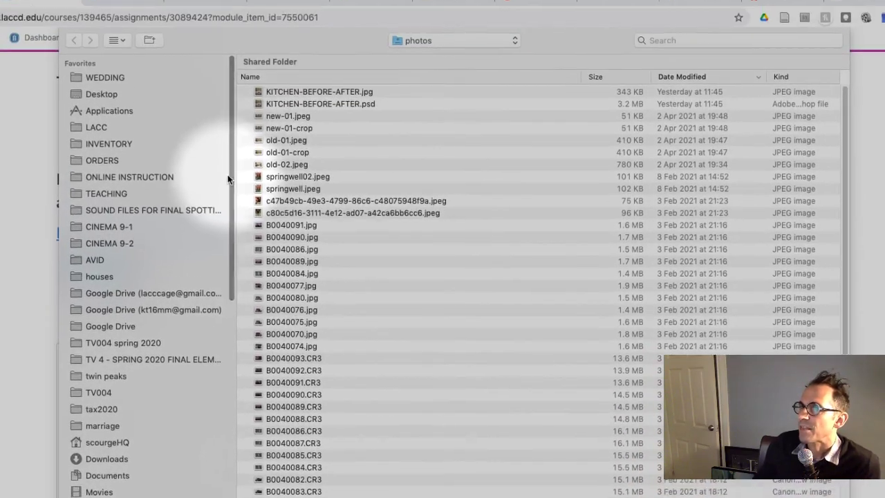
scroll(145, 249, down, 10)
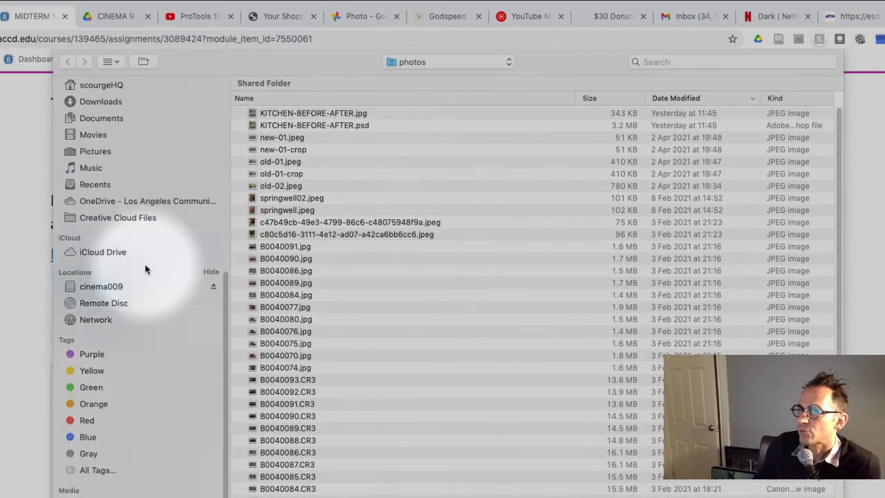
click(145, 284)
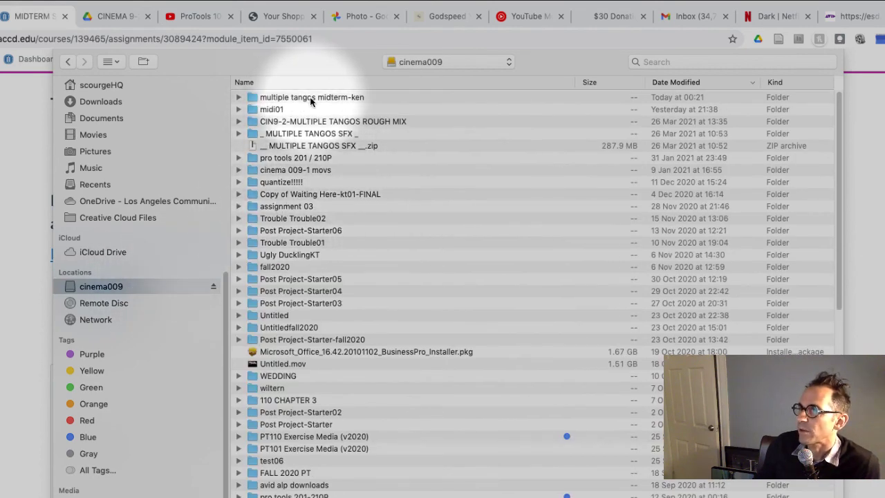
double_click(310, 97)
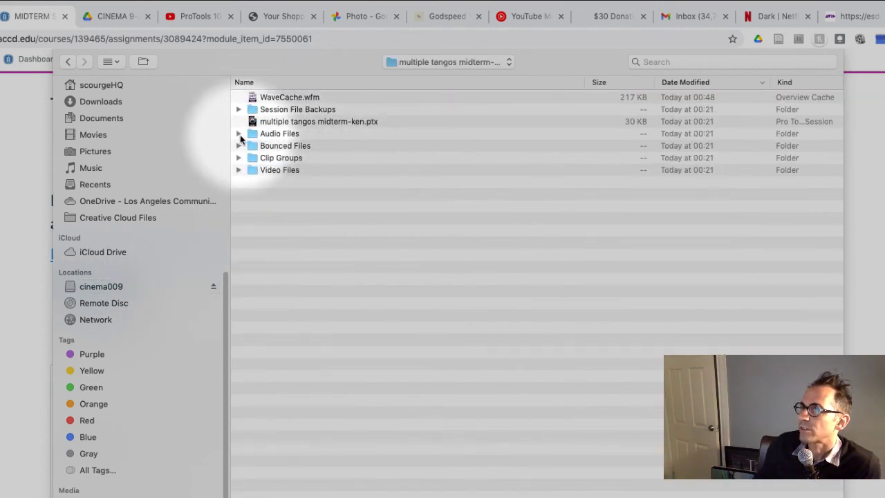
click(239, 134)
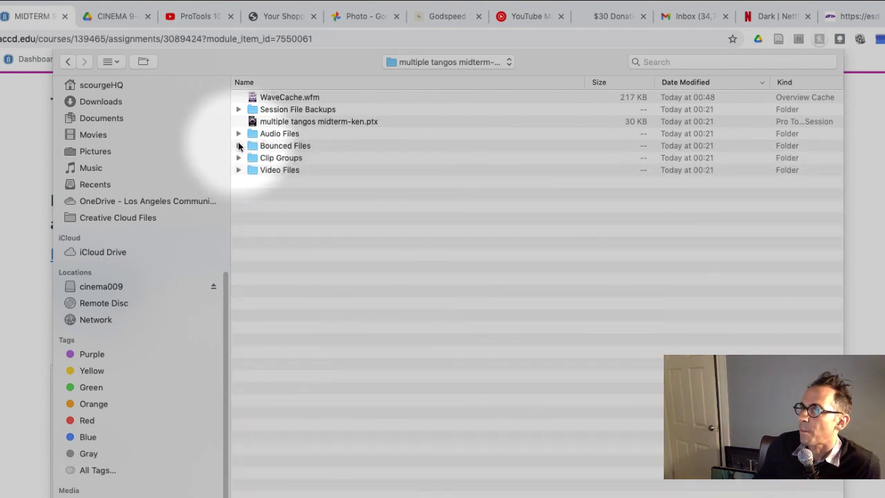
click(239, 145)
Step: Point out the .ptx session file and the bounced WAV as the two required files, and attach the BOUNCE.wav file
click(303, 157)
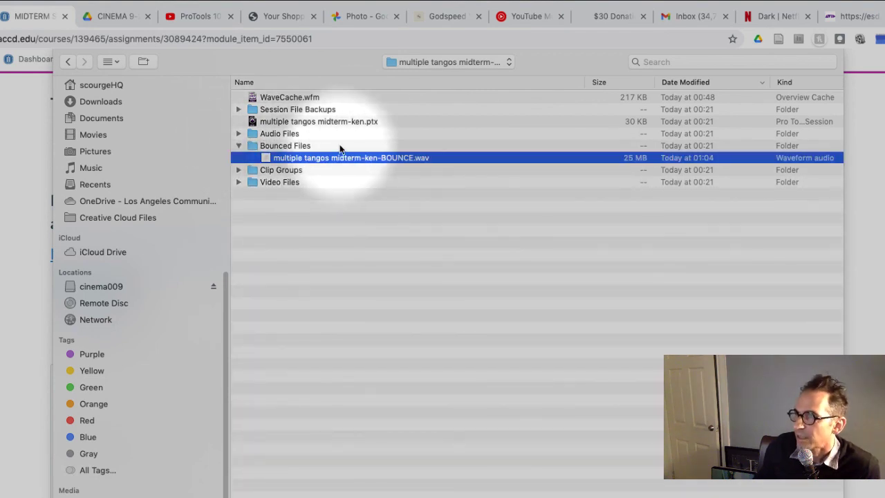
click(354, 120)
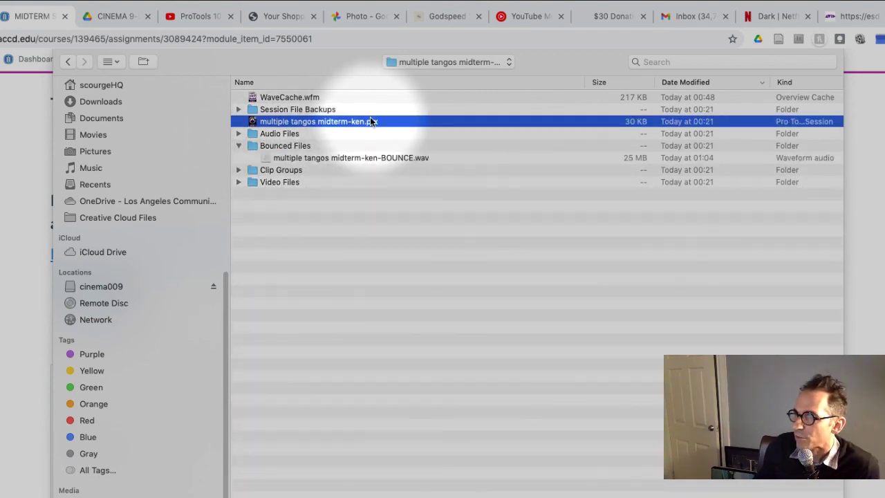
click(393, 158)
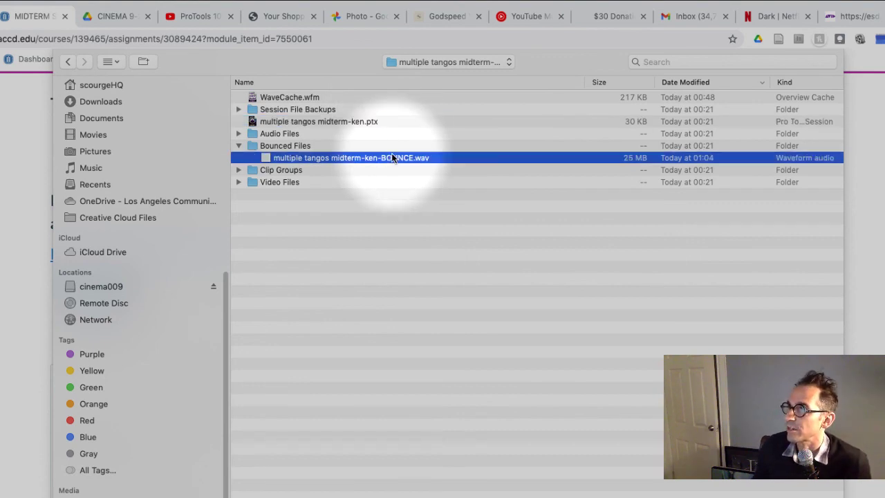
click(393, 119)
click(414, 161)
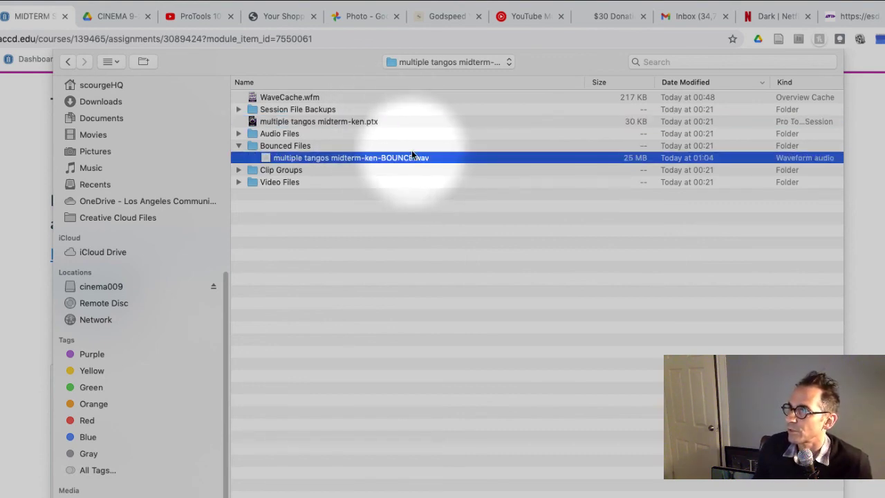
click(397, 120)
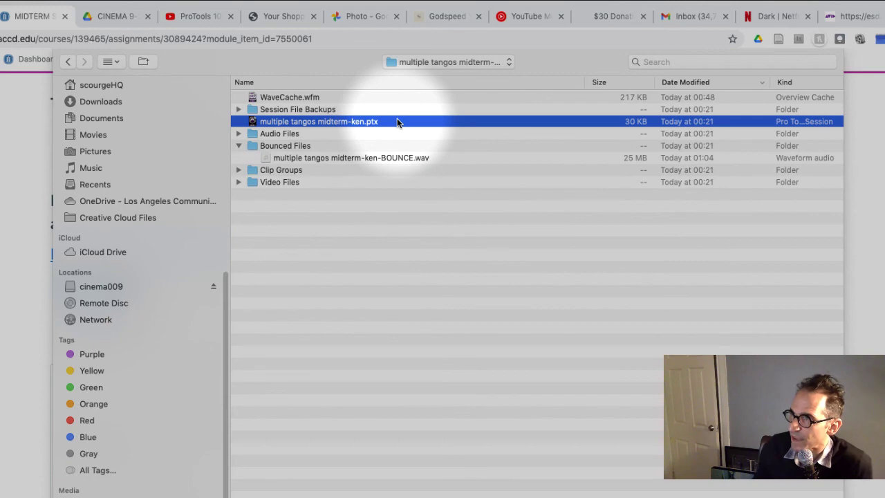
click(412, 157)
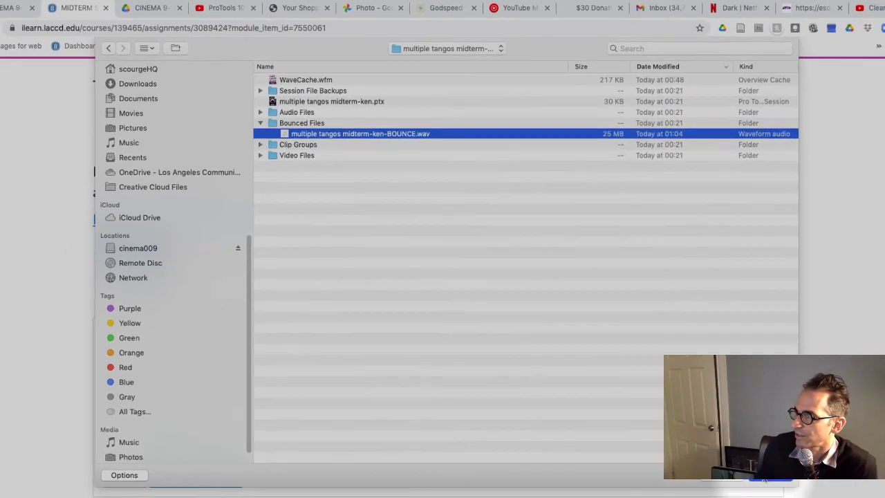
click(764, 478)
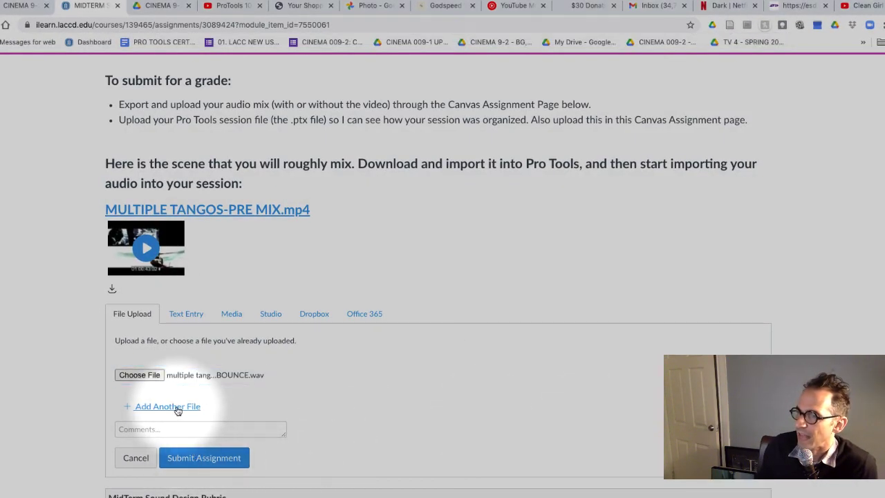
Step: Add a second file entry to the submission and attach the .ptx session file from the multiple tangos midterm folder
click(188, 409)
click(172, 405)
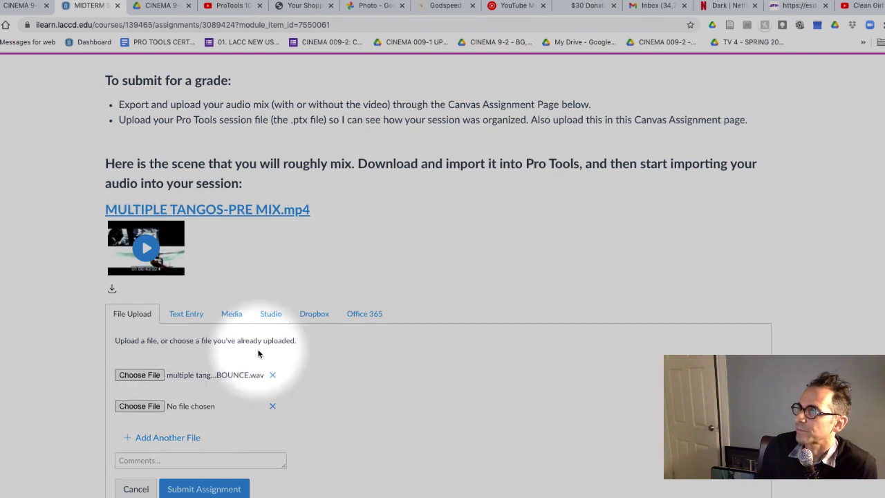
click(138, 406)
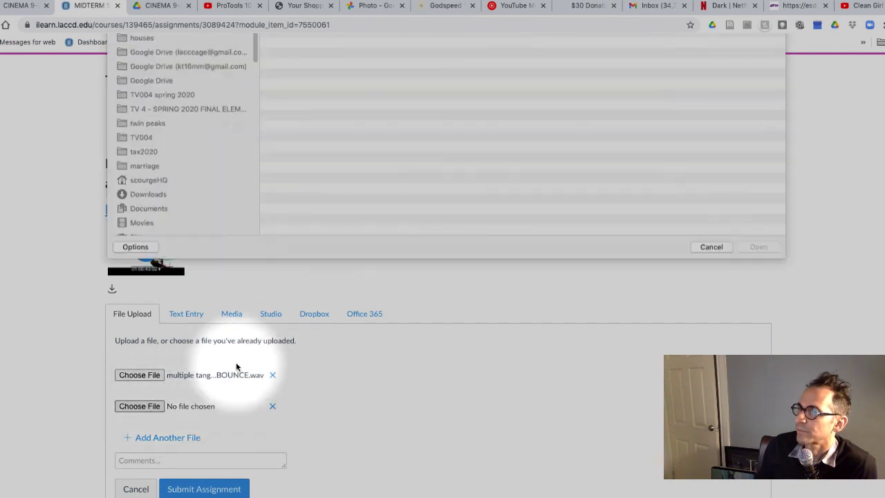
click(425, 44)
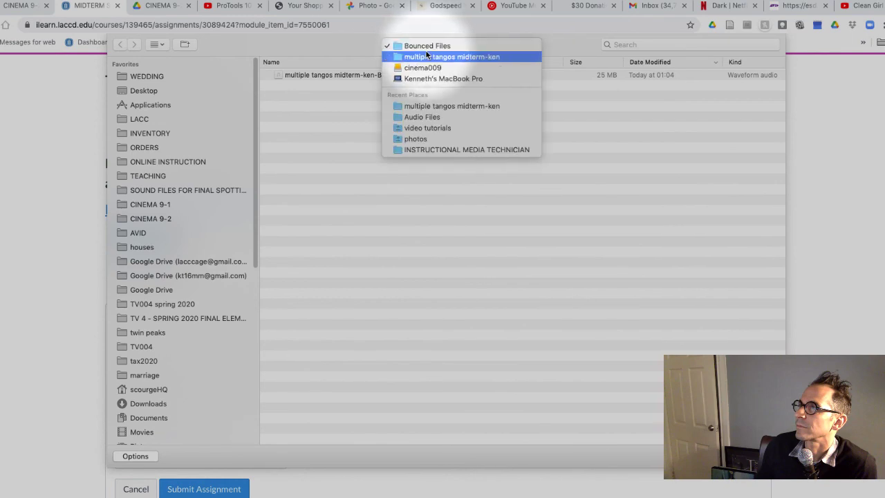
click(429, 56)
click(359, 95)
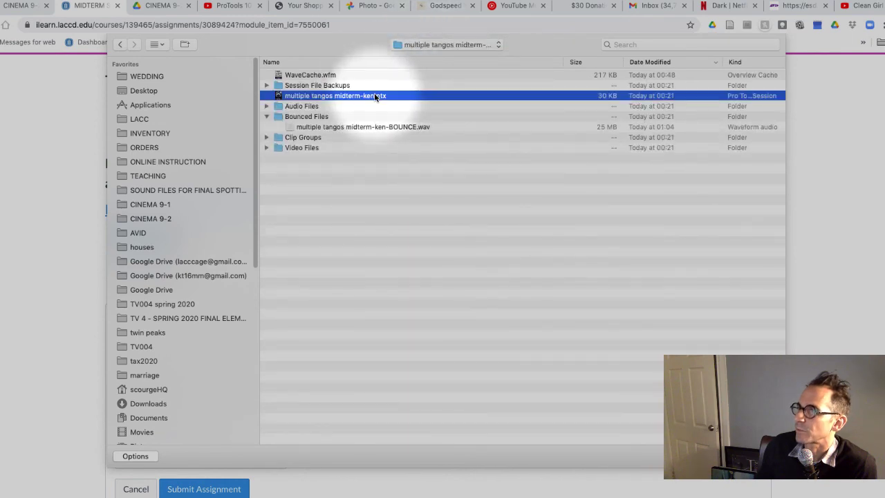
click(704, 477)
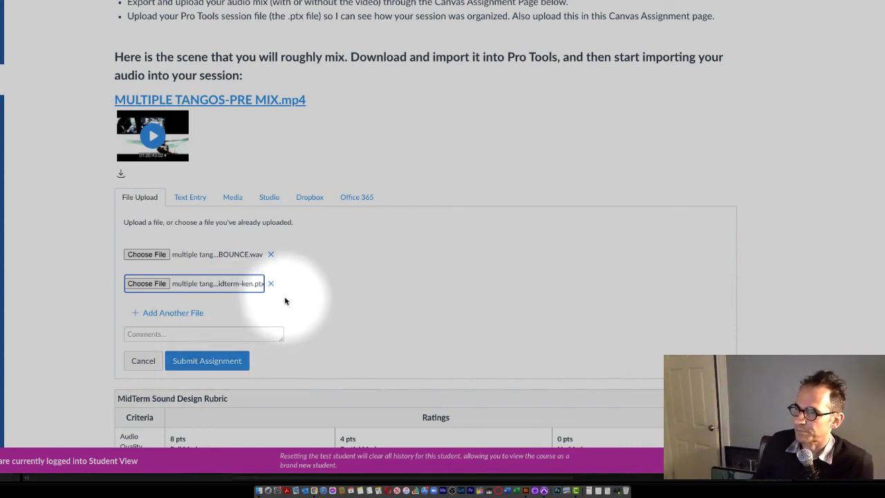
Step: Review the two attached files above the Submit Assignment option and switch back to the Pro Tools session
scroll(357, 277, down, 2)
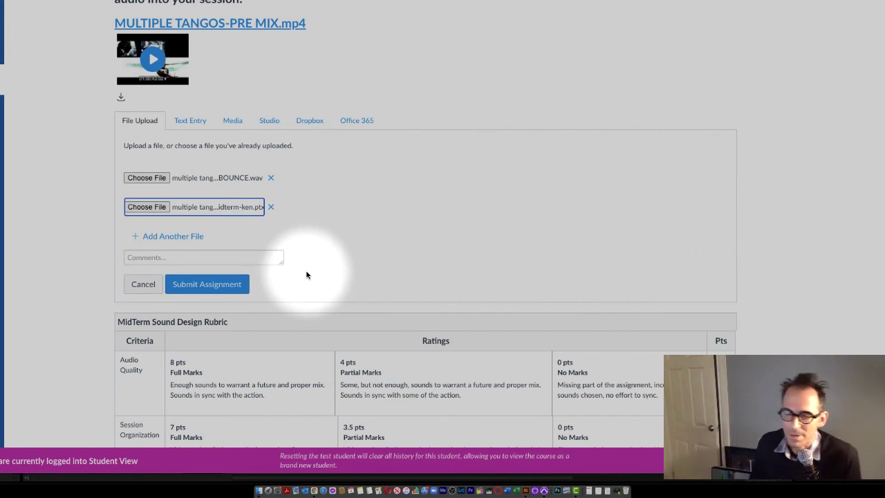
click(543, 491)
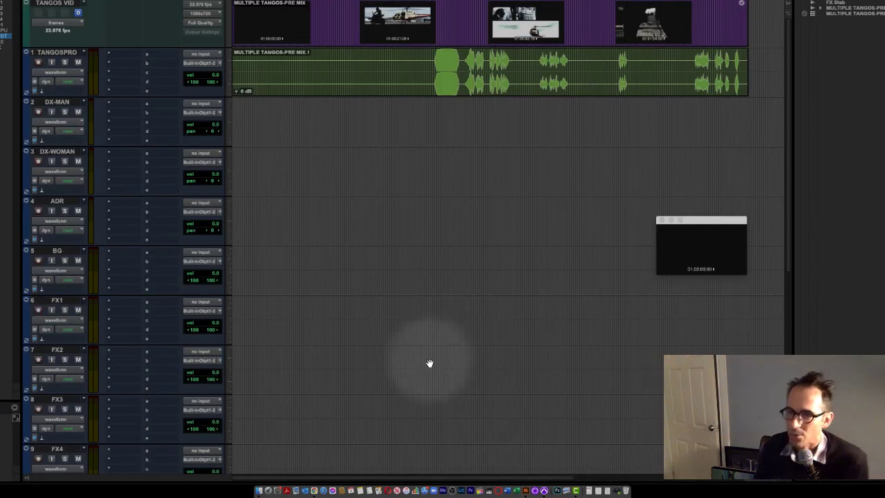